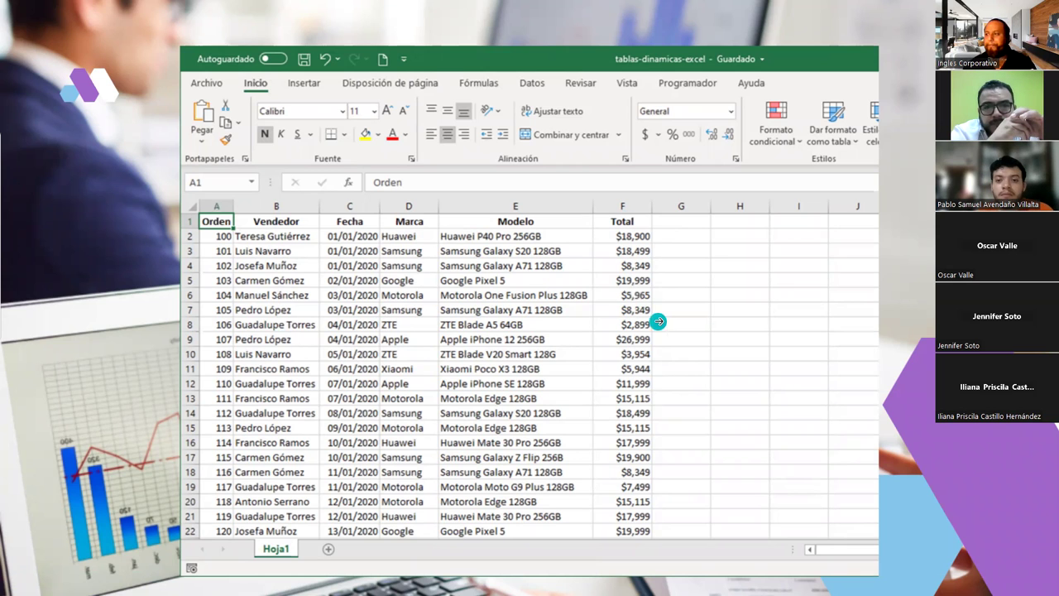
pyautogui.press('super+d')
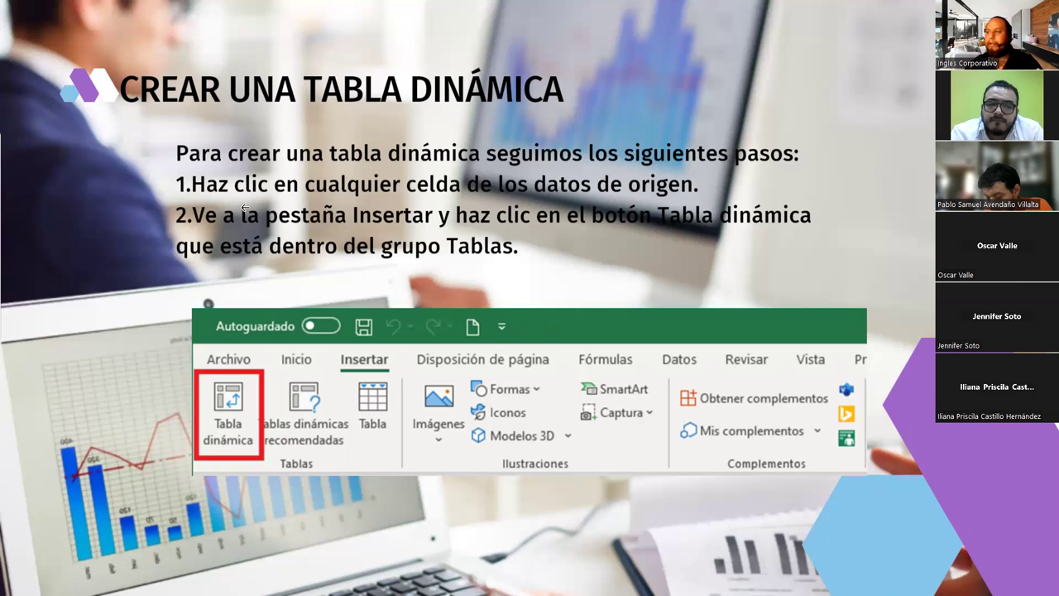
pyautogui.click(876, 250)
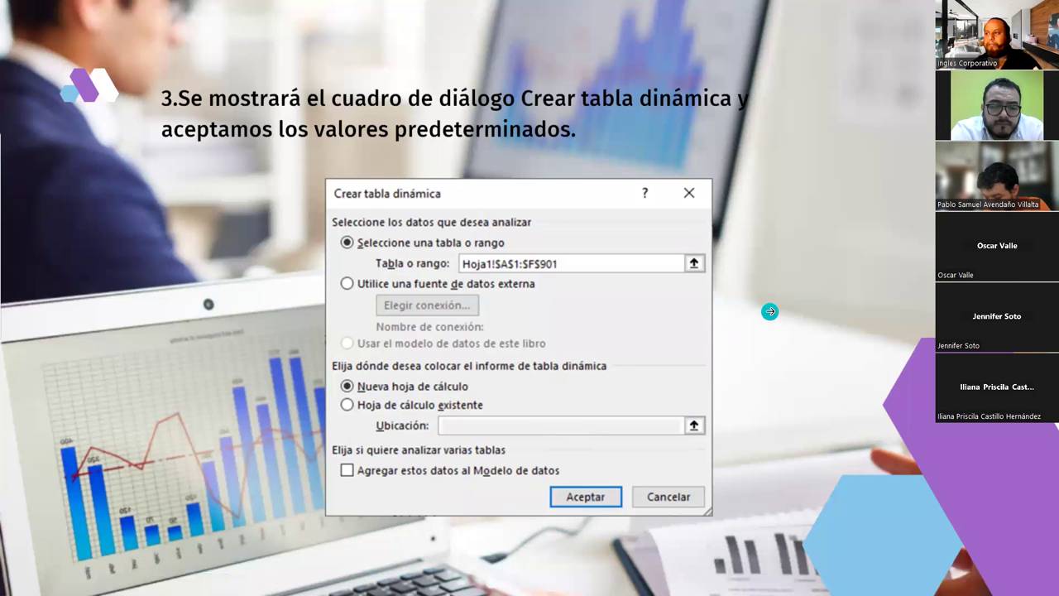
pyautogui.click(769, 311)
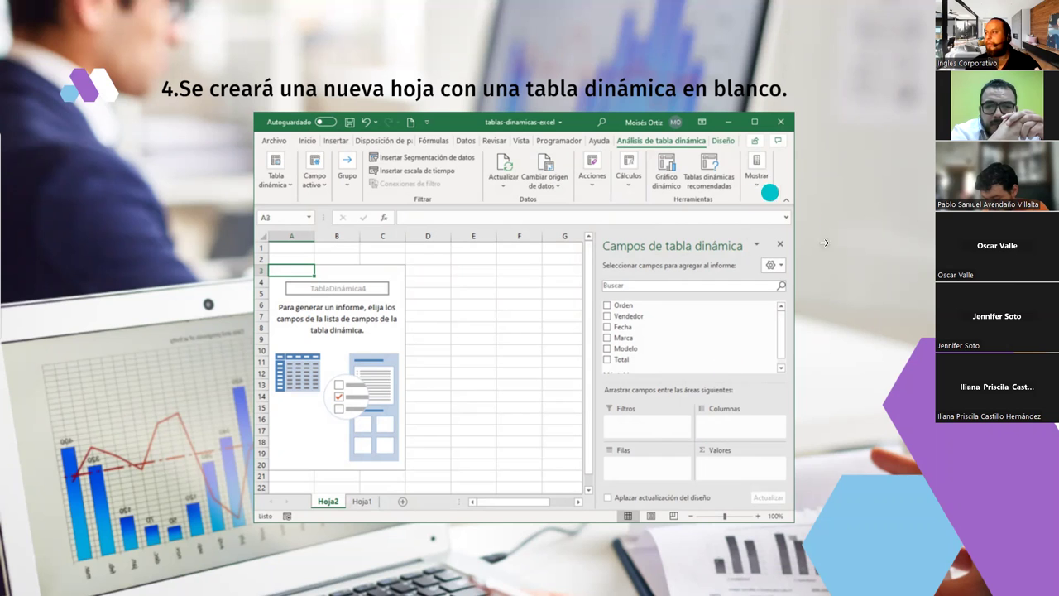
pyautogui.click(857, 256)
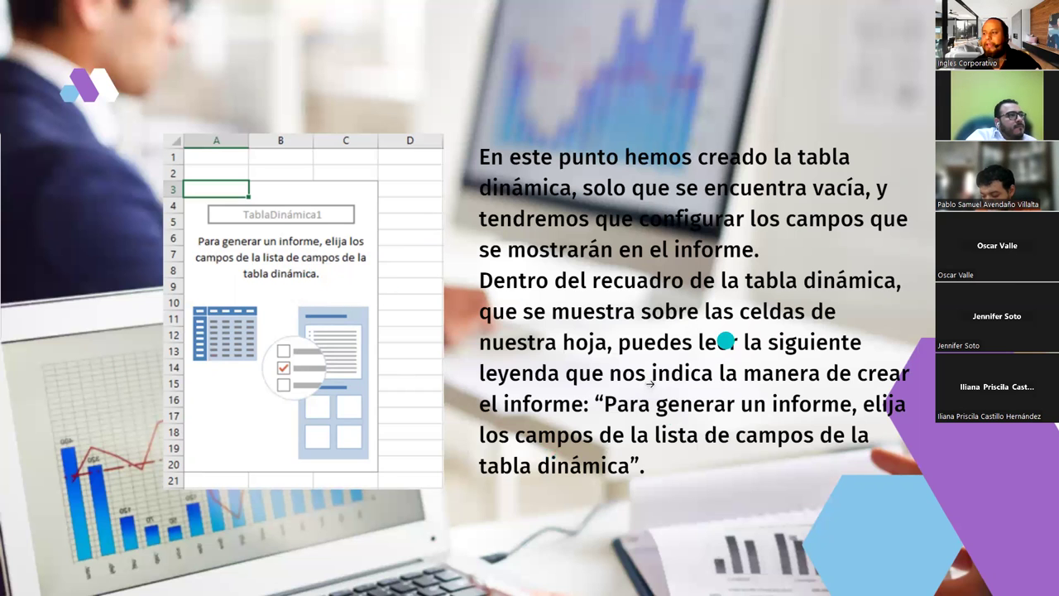
pyautogui.press('Right')
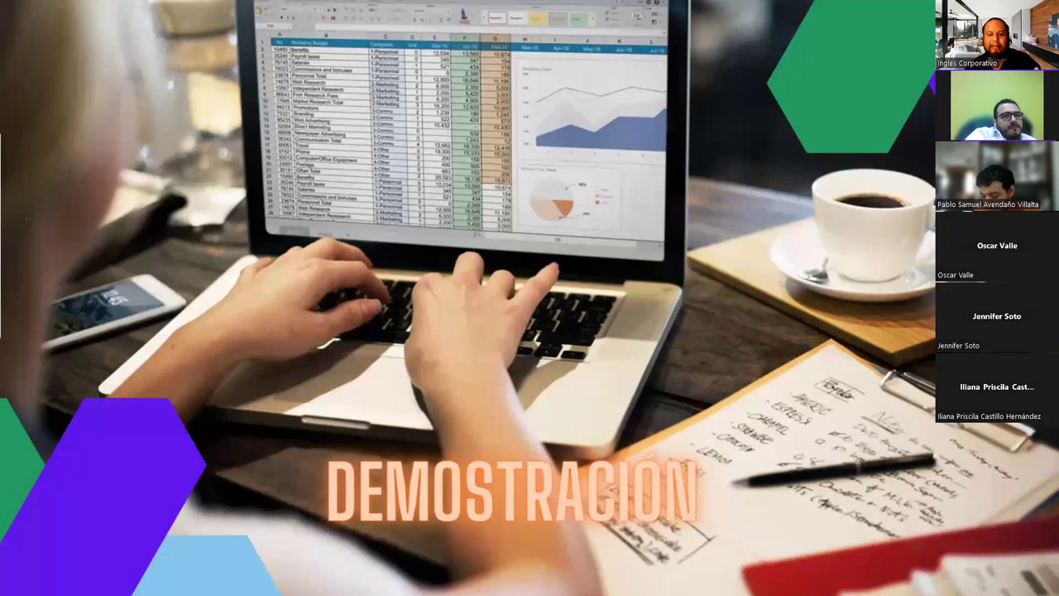
pyautogui.press('super+e')
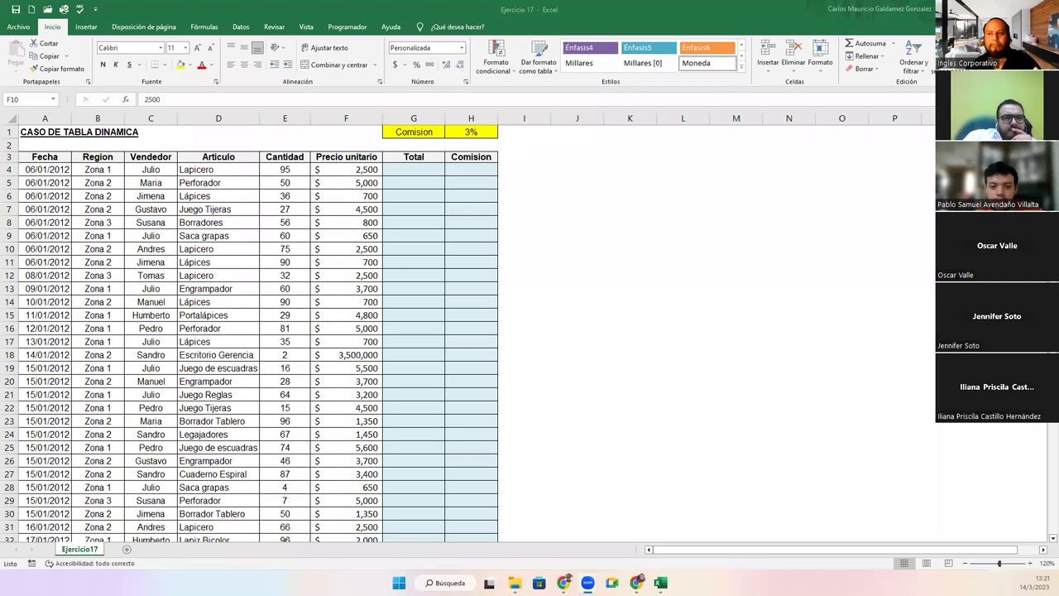
# - Convert the data range A3:H46 into a table with headers
pyautogui.click(409, 255)
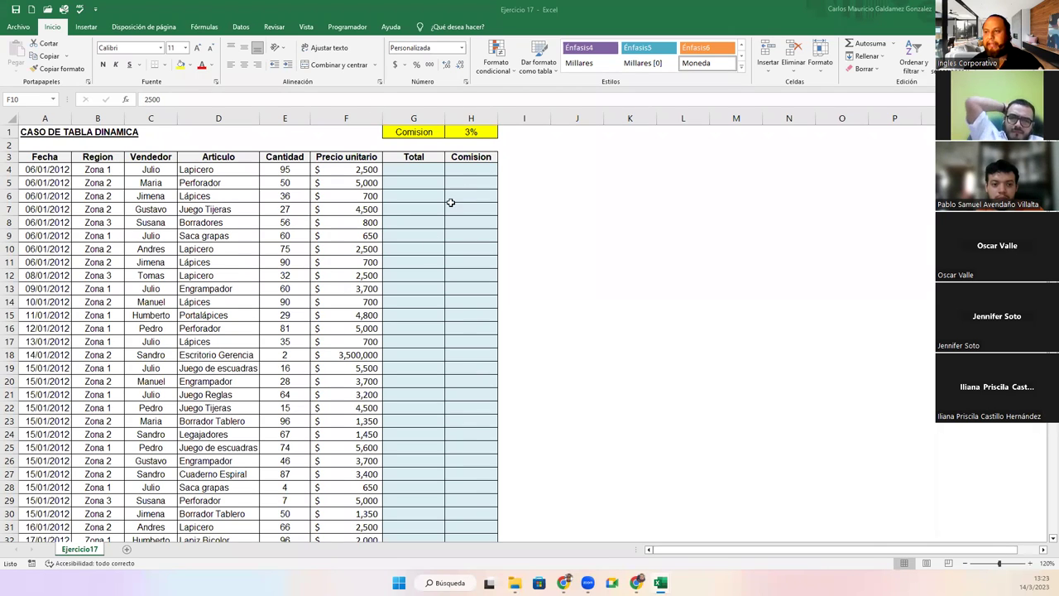
pyautogui.click(241, 230)
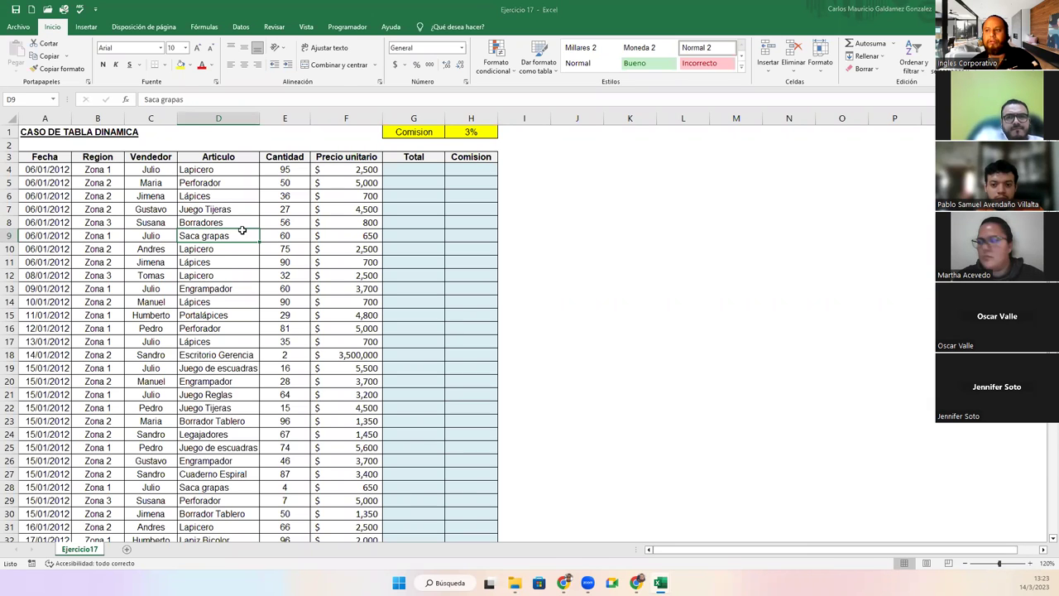
pyautogui.hotkey('ctrl', 't')
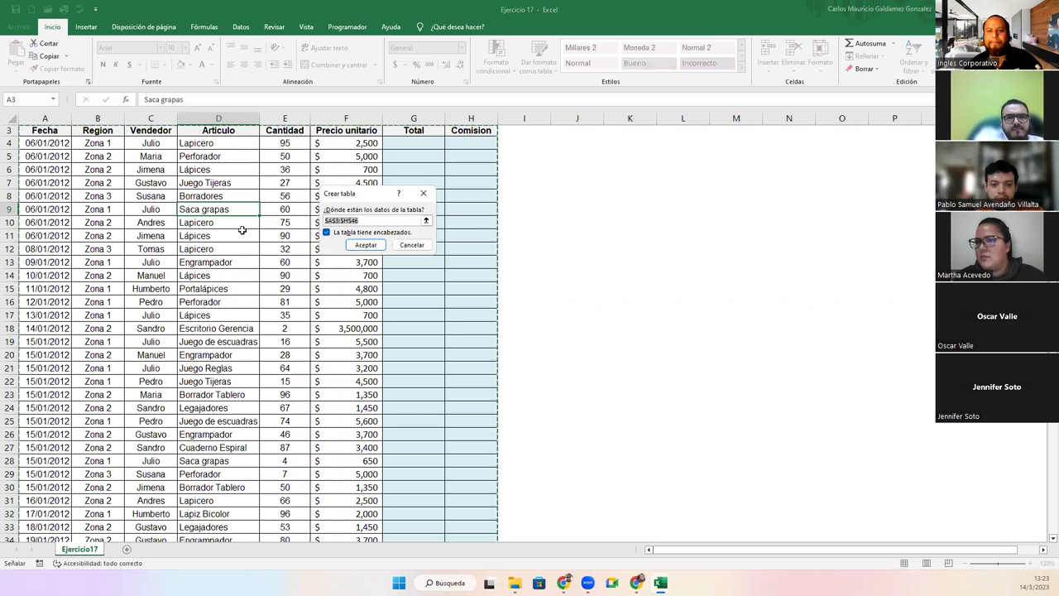
pyautogui.click(365, 245)
pyautogui.click(282, 275)
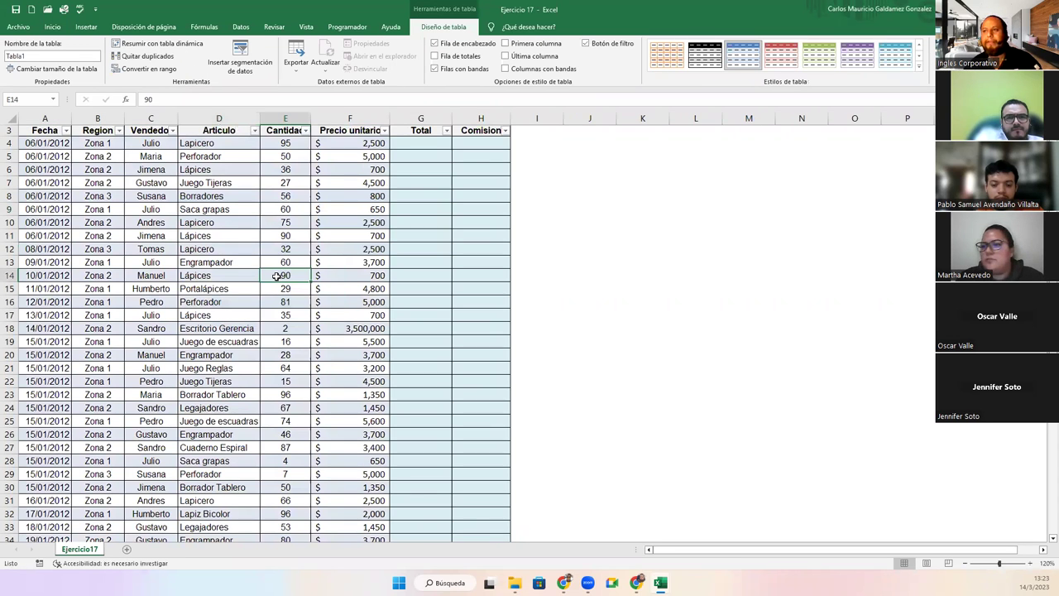
# - Autofit the widths of the Cantidad, Precio unitario, Total, Comision, Vendedor and Region columns to their contents
pyautogui.scroll(1, 196, 332)
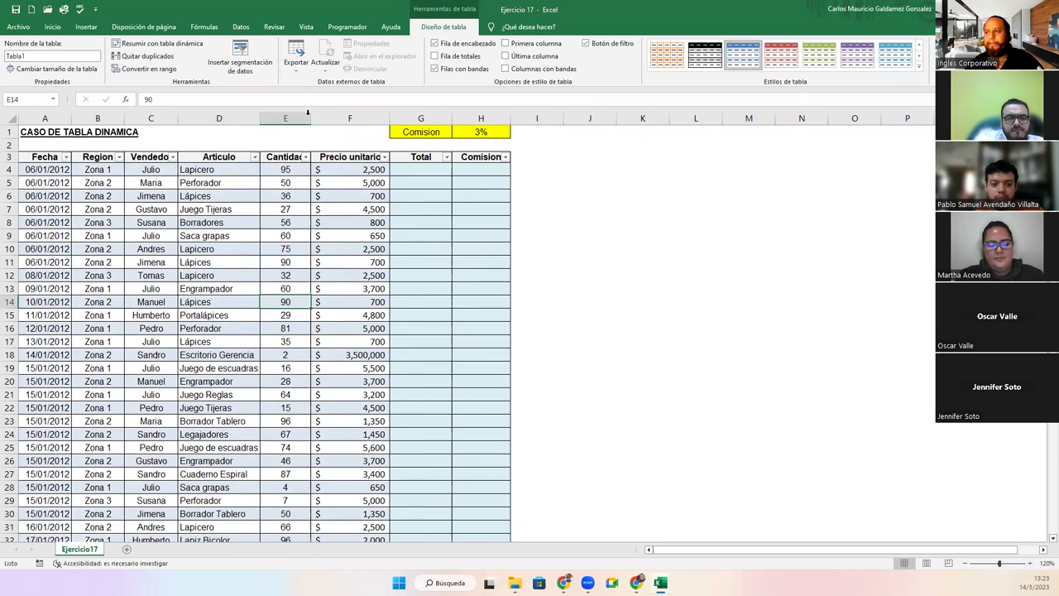
pyautogui.doubleClick(311, 119)
pyautogui.doubleClick(401, 119)
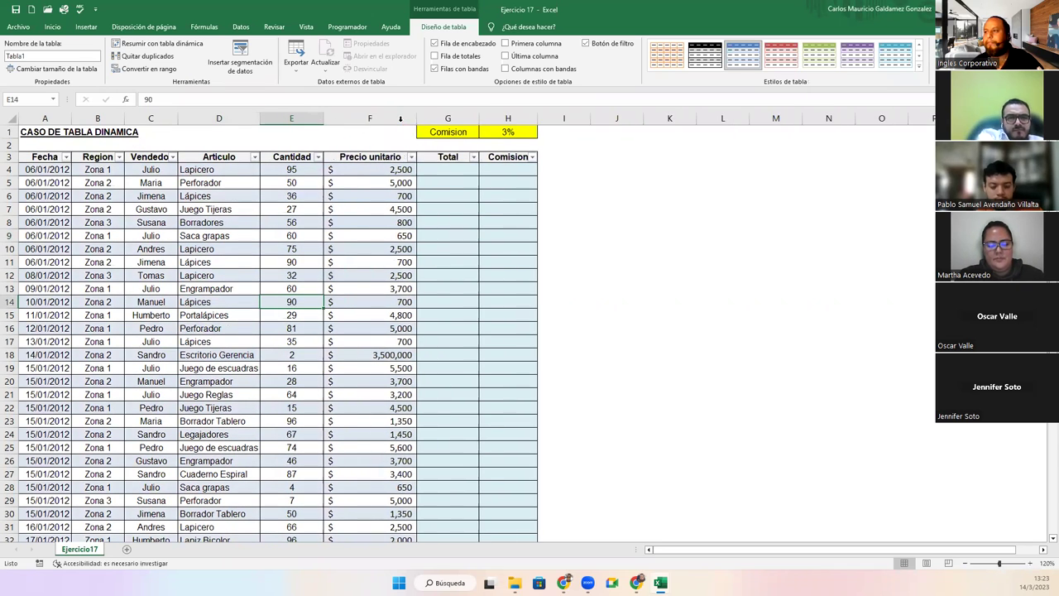
pyautogui.doubleClick(479, 119)
pyautogui.doubleClick(527, 118)
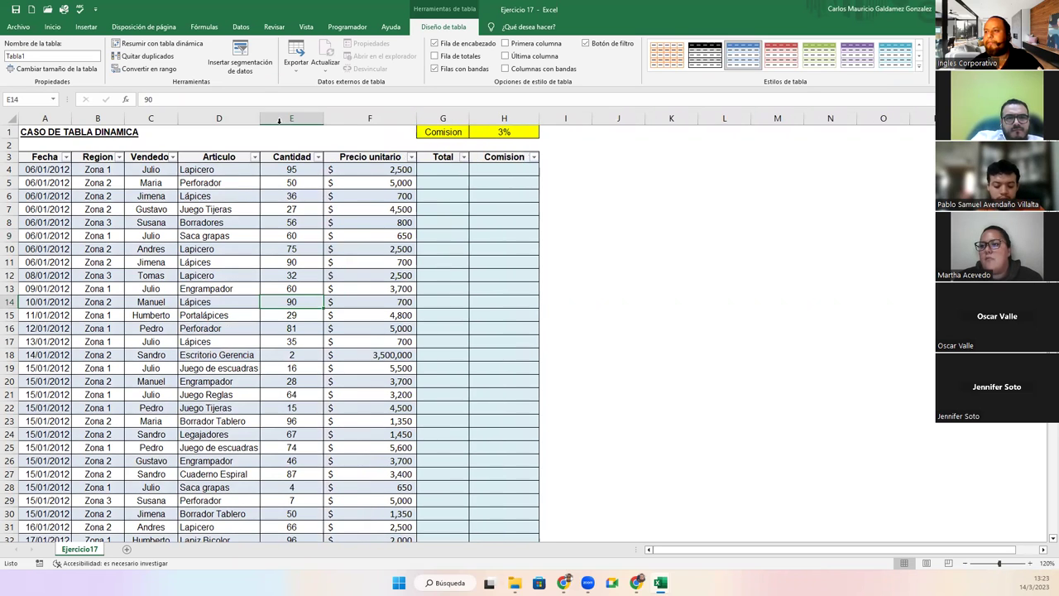
pyautogui.doubleClick(177, 118)
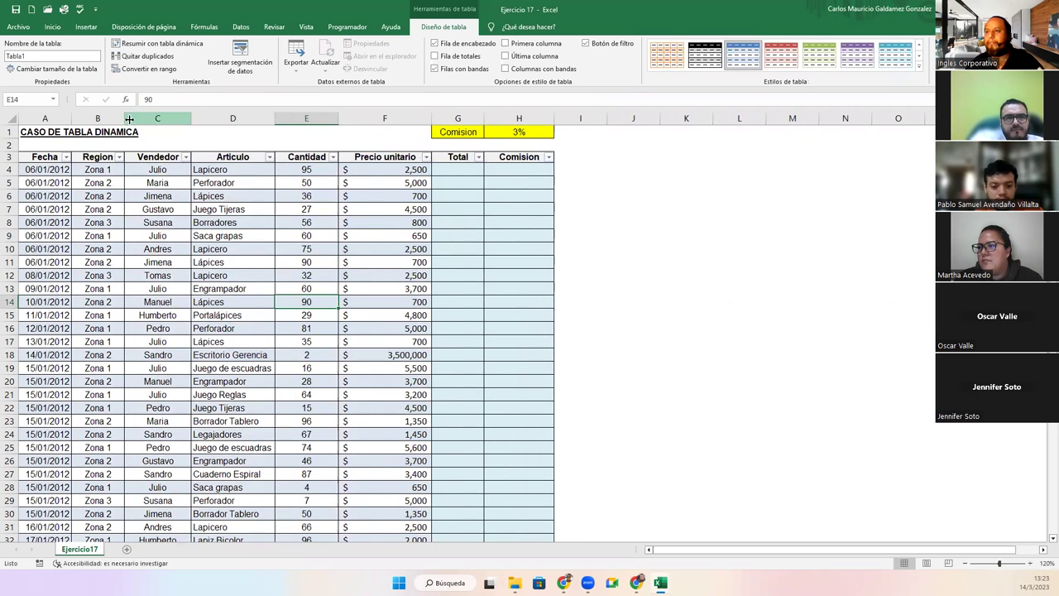
pyautogui.doubleClick(124, 120)
pyautogui.click(65, 118)
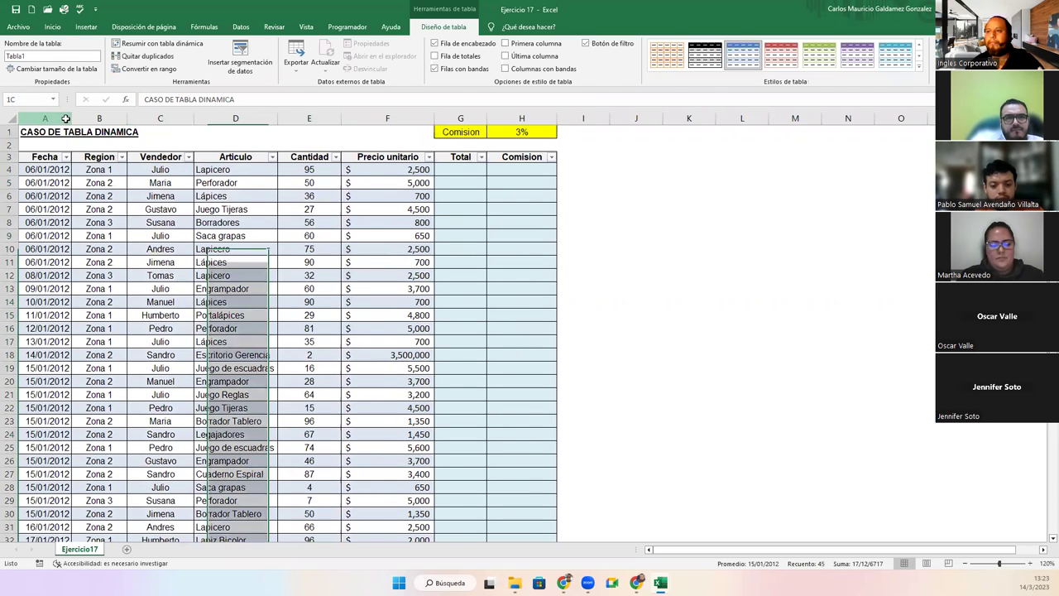
pyautogui.doubleClick(70, 117)
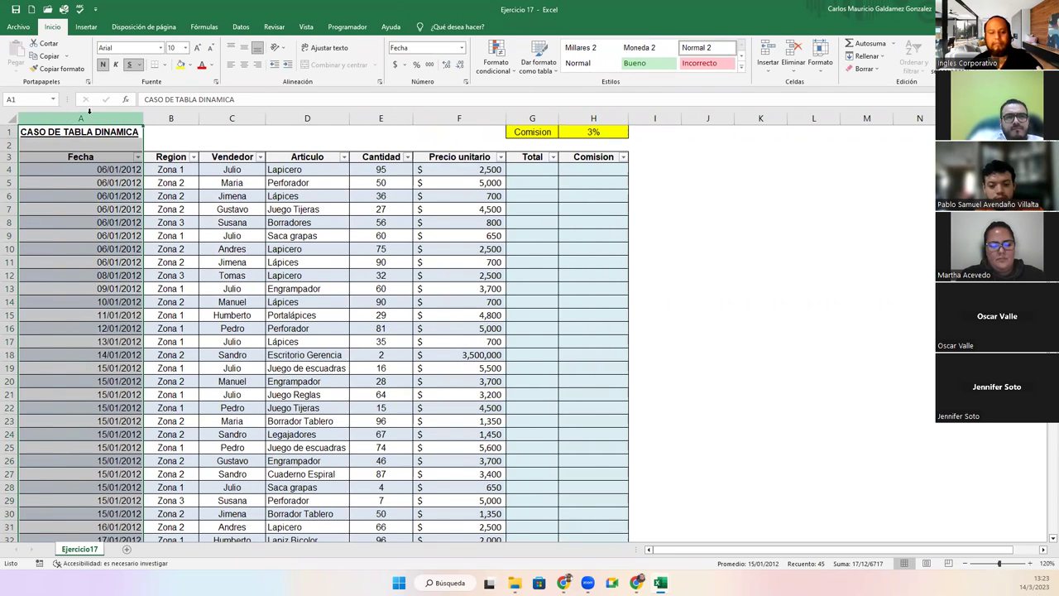
pyautogui.hotkey('ctrl', 'z')
# - Merge and center the title across A1:F1 and replace its text with STOCK DE BODEGA
pyautogui.moveTo(40, 132); pyautogui.dragTo(359, 130)
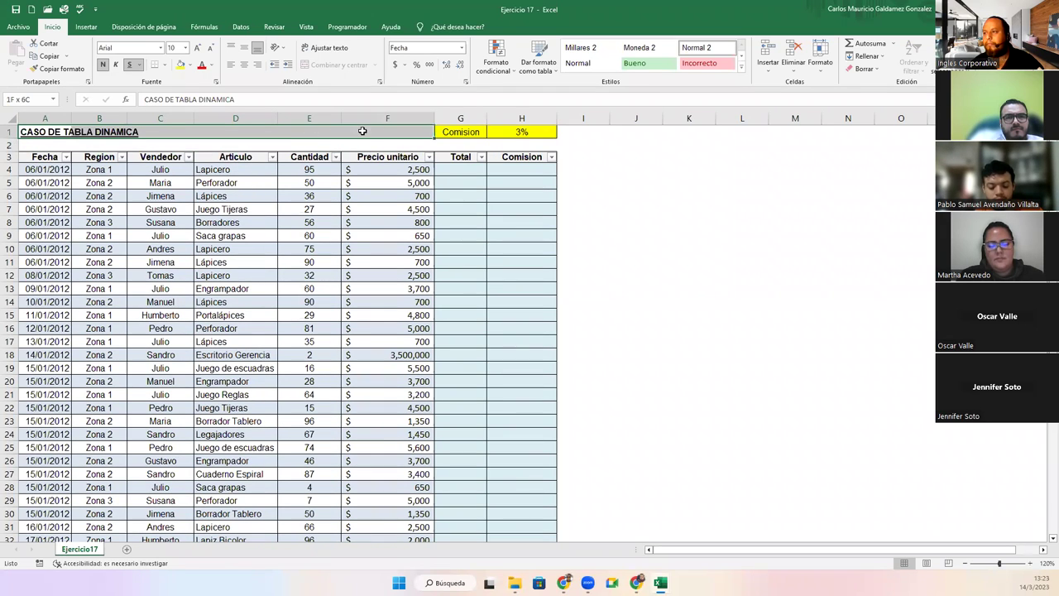
pyautogui.click(350, 66)
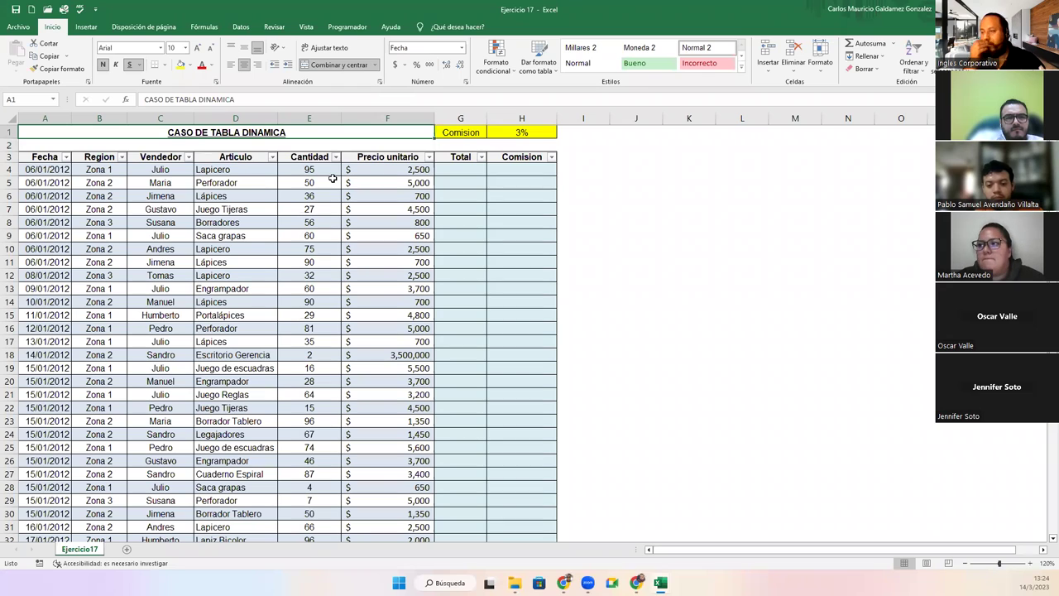
pyautogui.write('STOCK DE')
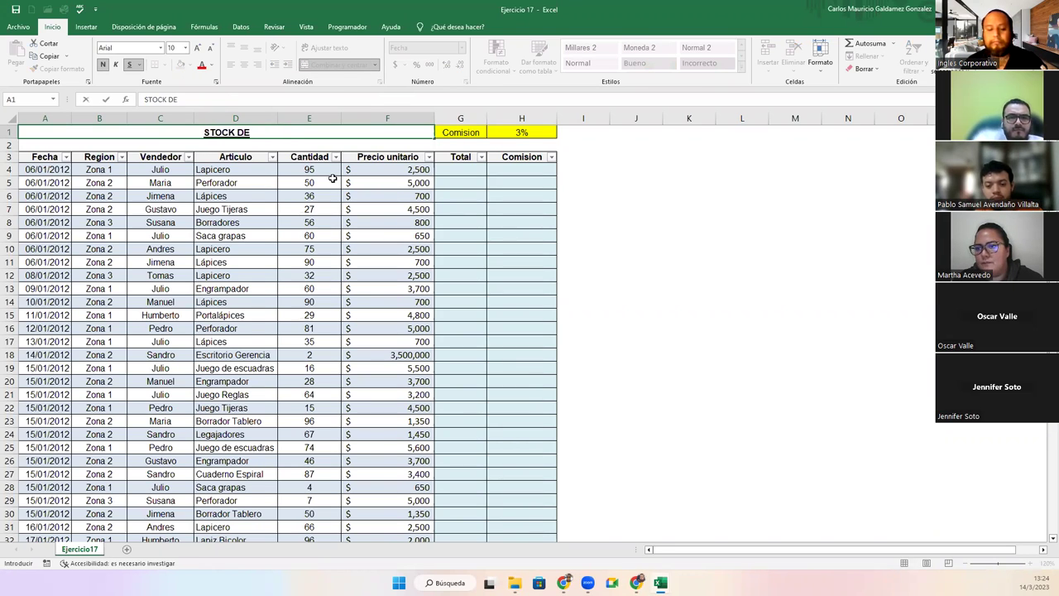
pyautogui.write(' BODEGA')
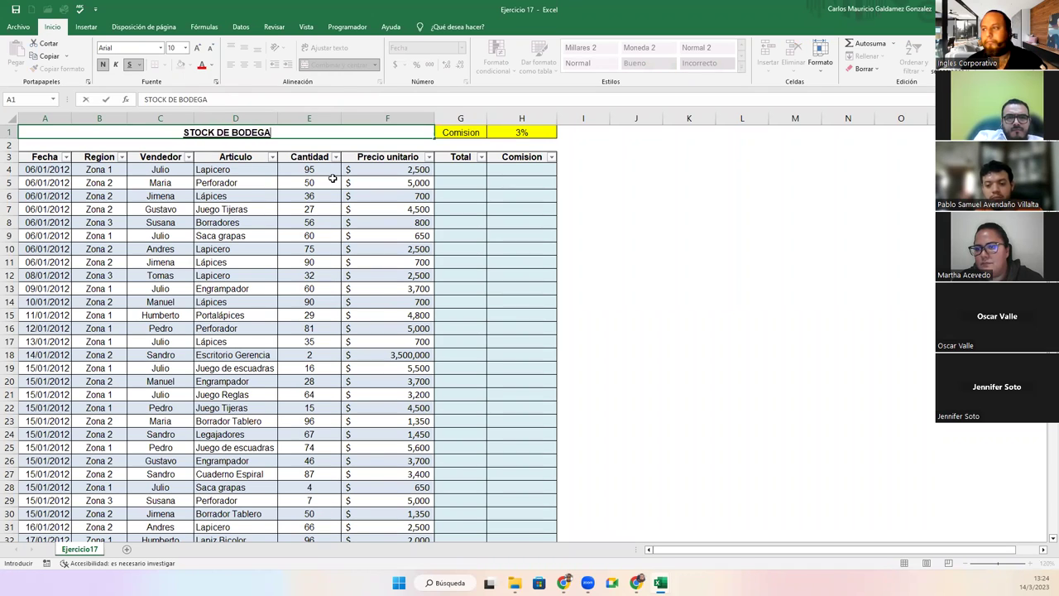
pyautogui.press('Return')
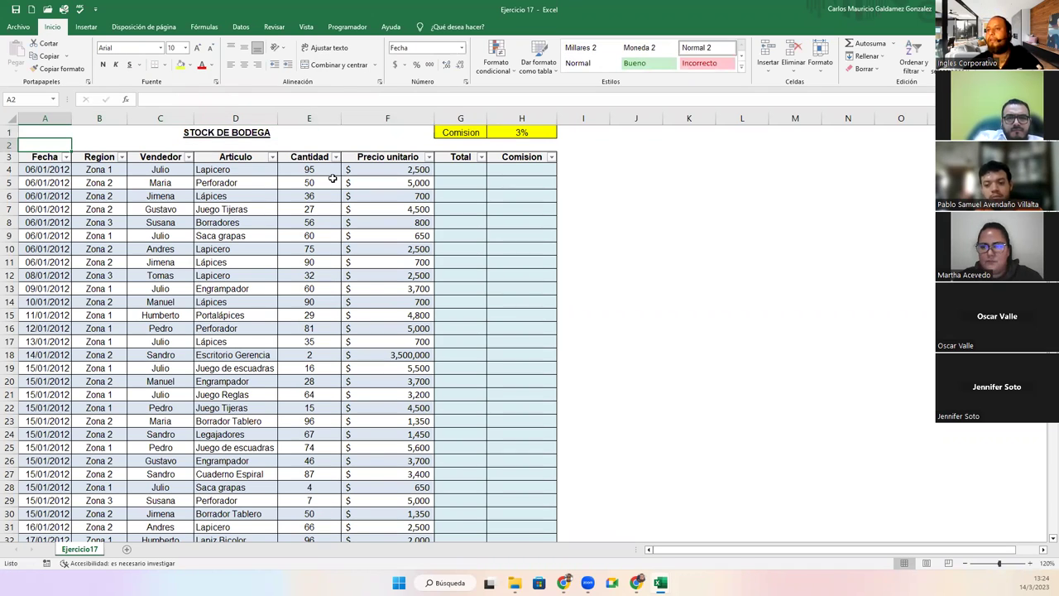
# - Autofit the width of the Fecha column to its contents
pyautogui.doubleClick(71, 120)
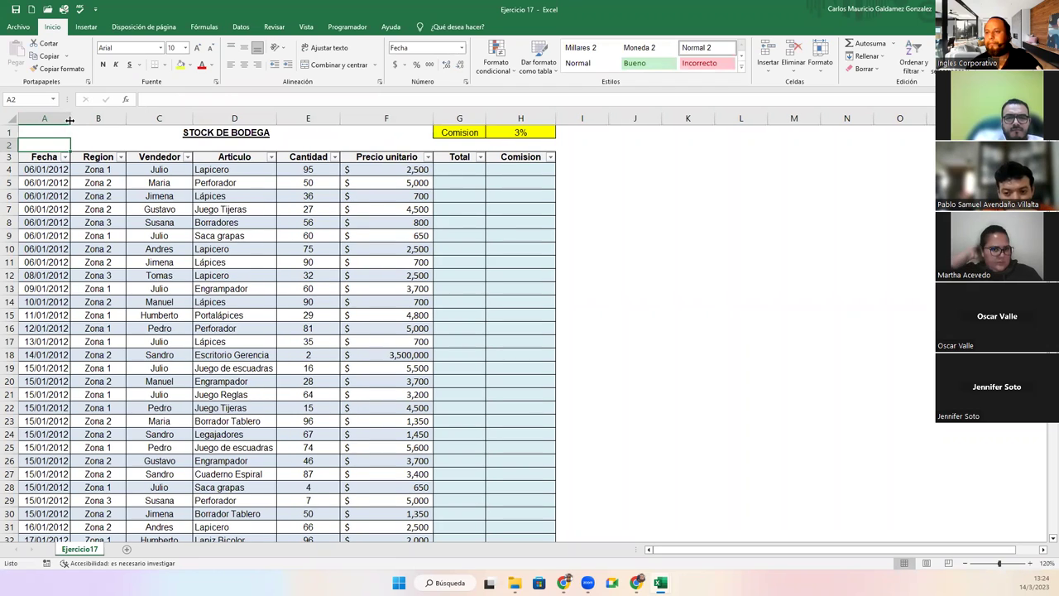
pyautogui.click(449, 301)
pyautogui.moveTo(469, 171); pyautogui.dragTo(505, 172)
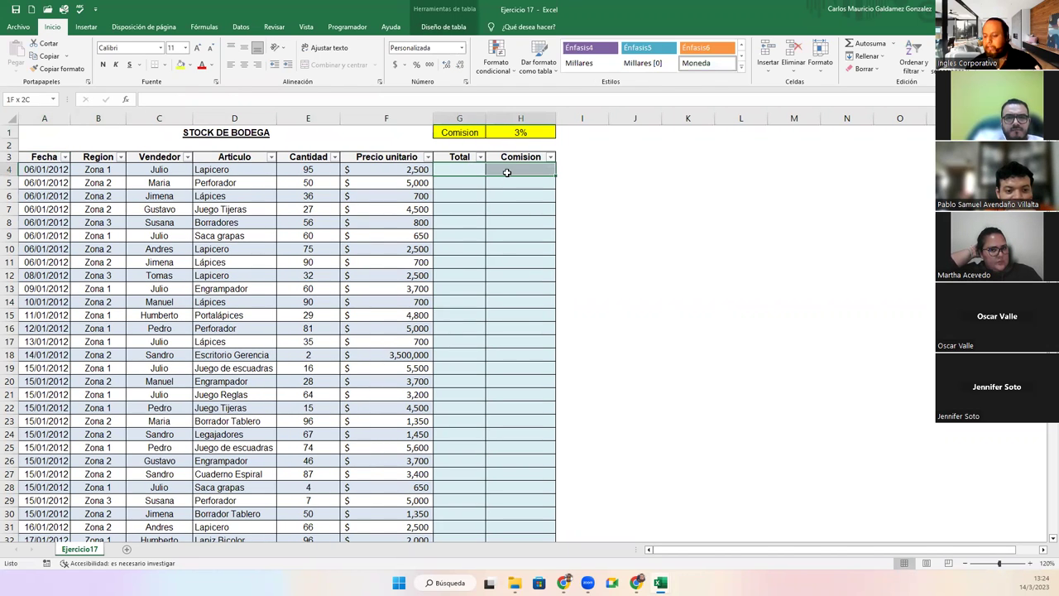
pyautogui.click(450, 172)
pyautogui.click(518, 168)
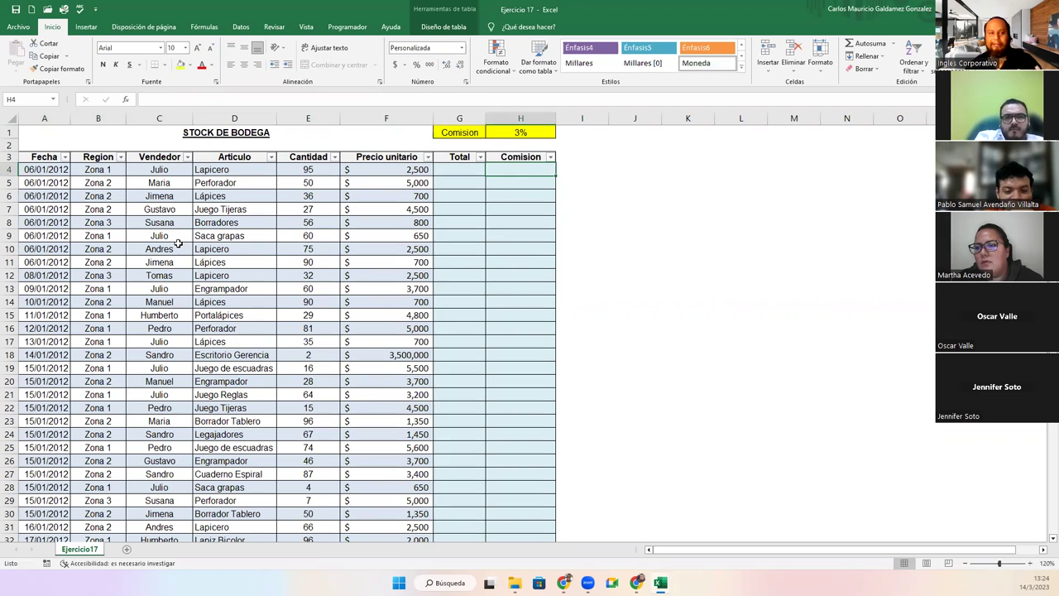
pyautogui.press('Left')
pyautogui.click(498, 171)
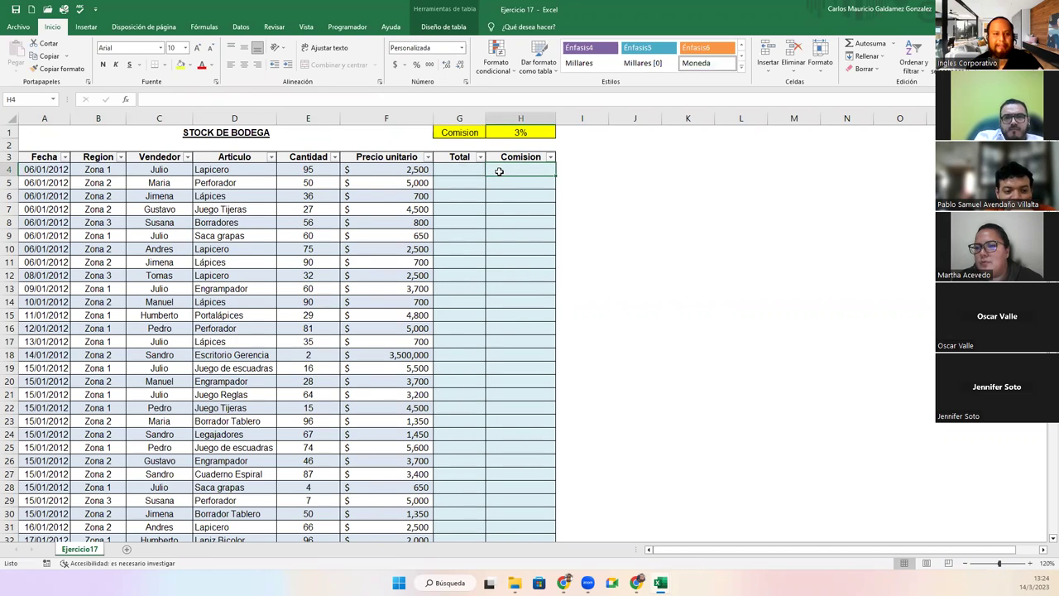
pyautogui.click(453, 170)
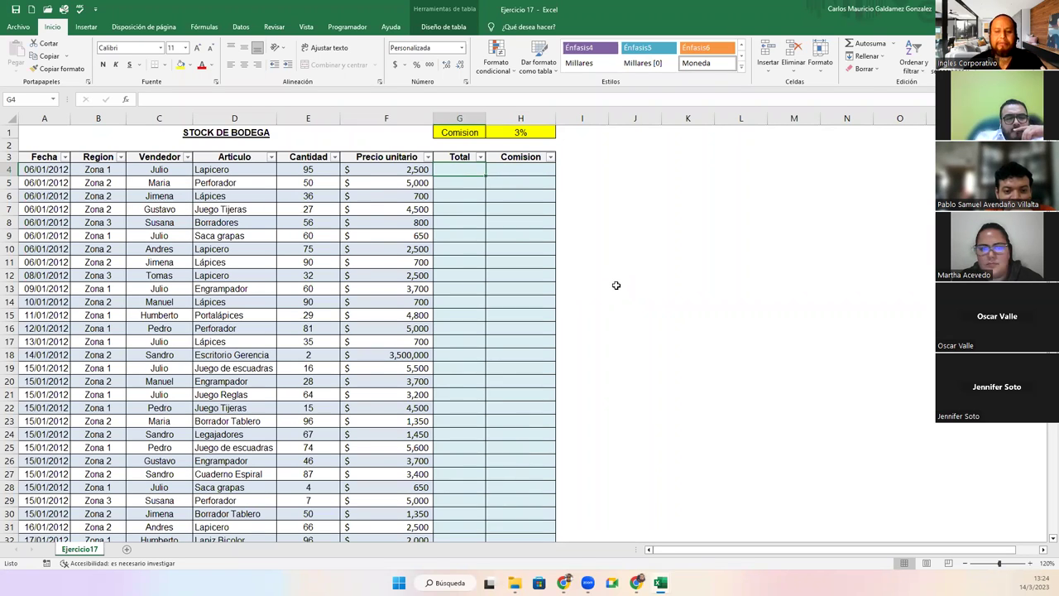
pyautogui.write('=')
pyautogui.press('Left')
pyautogui.press('Left')
pyautogui.write('*')
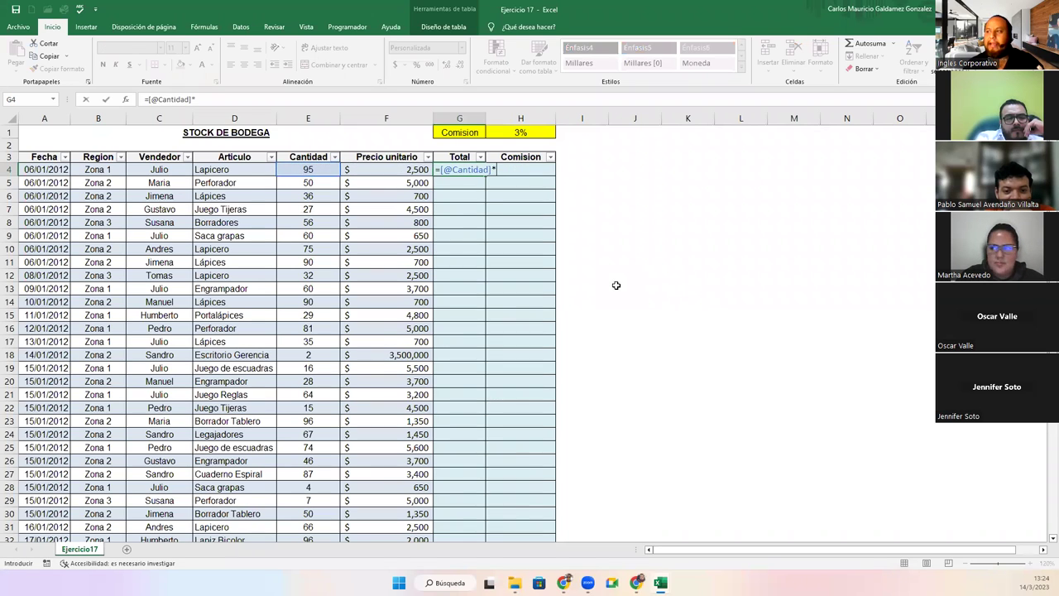
pyautogui.press('Left')
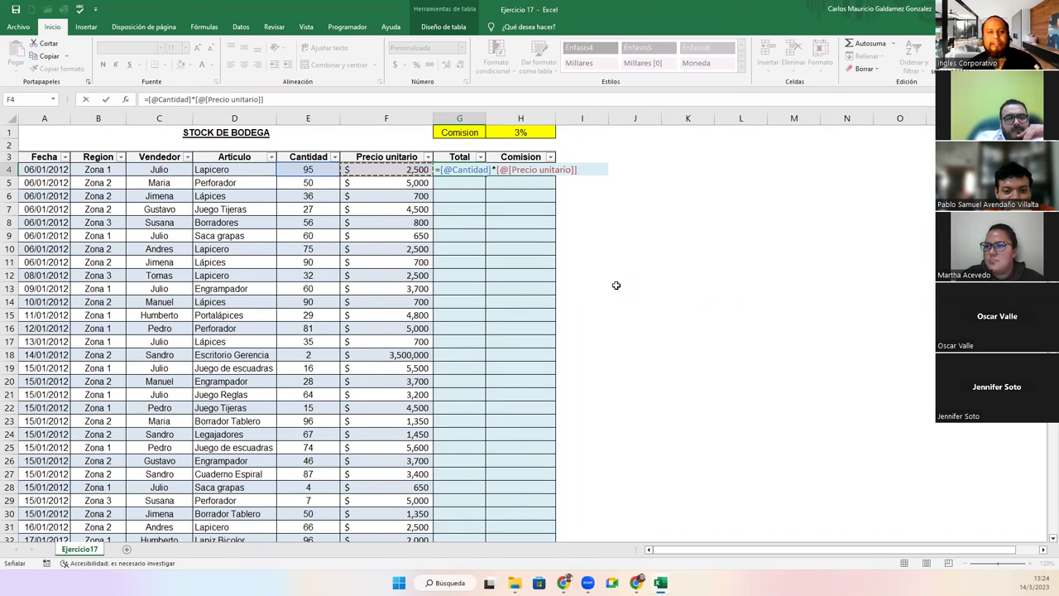
pyautogui.press('Return')
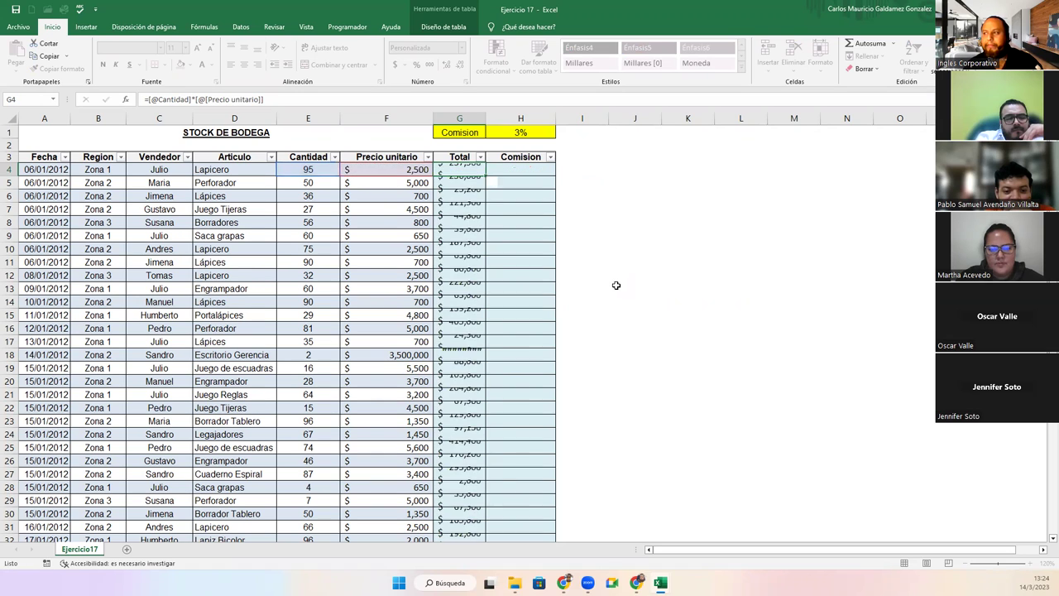
pyautogui.doubleClick(485, 119)
pyautogui.click(514, 171)
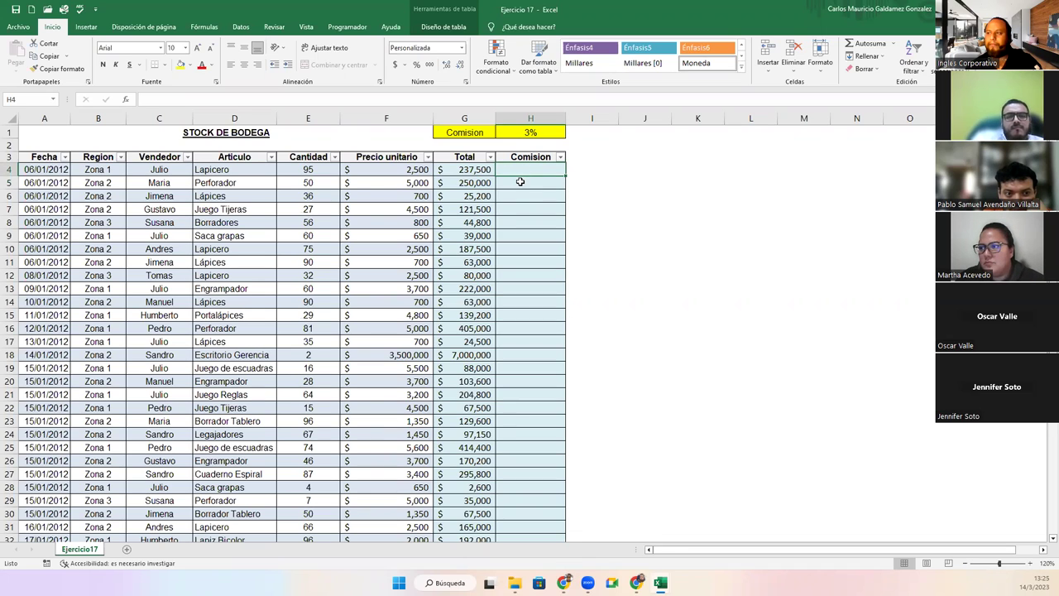
pyautogui.click(460, 169)
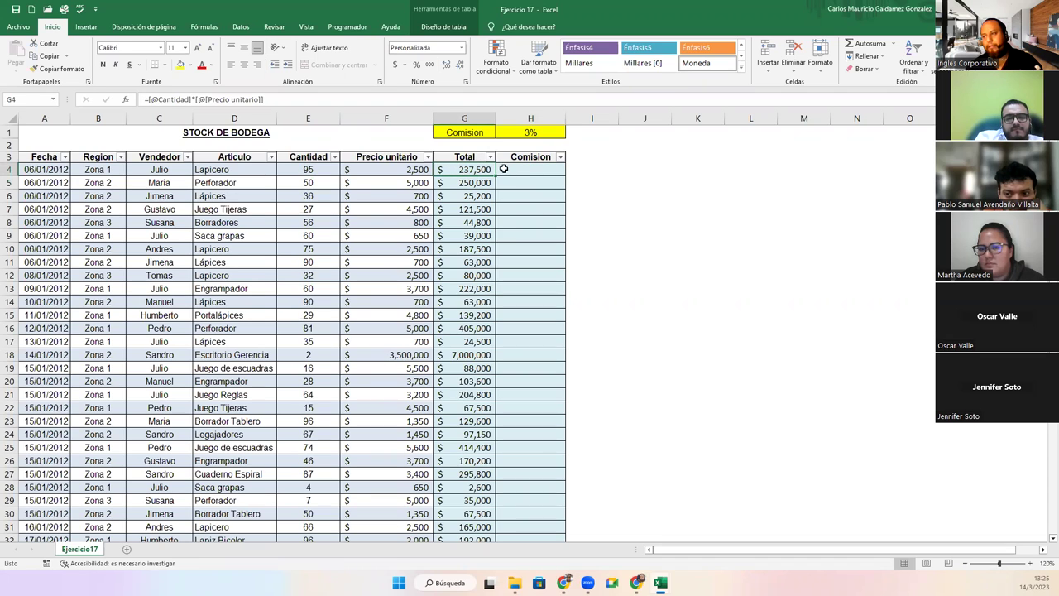
pyautogui.click(518, 172)
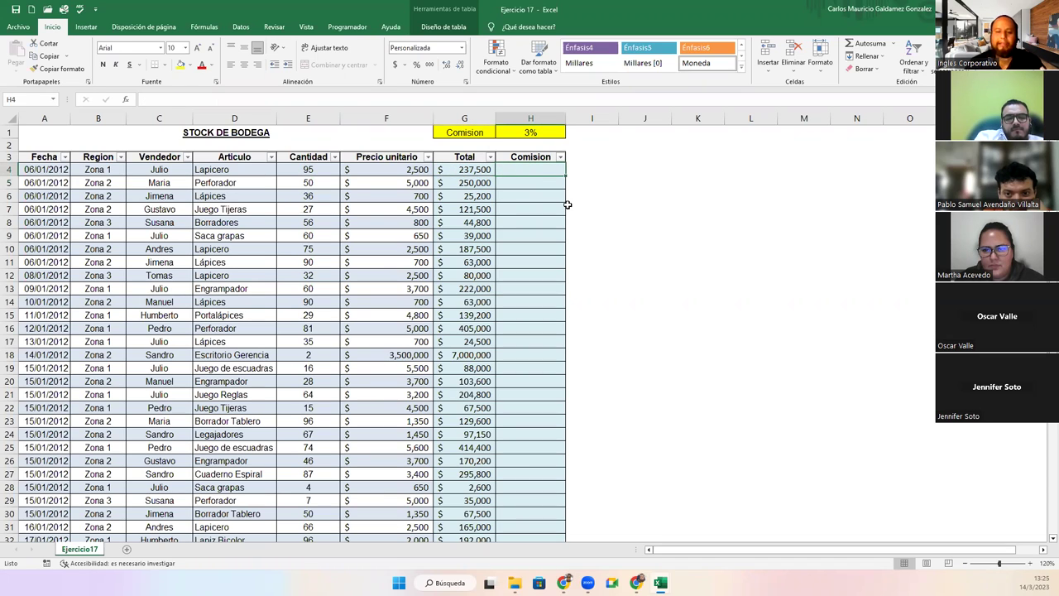
pyautogui.write('=')
pyautogui.press('Left')
pyautogui.write('*')
pyautogui.press('Up')
pyautogui.press('Up')
pyautogui.press('Up')
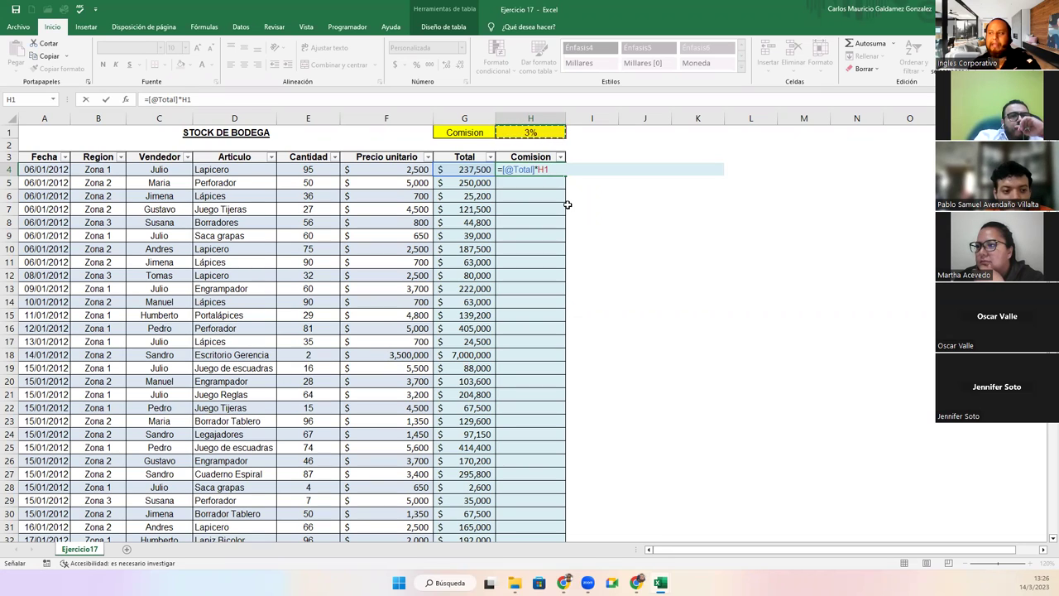
pyautogui.press('F4')
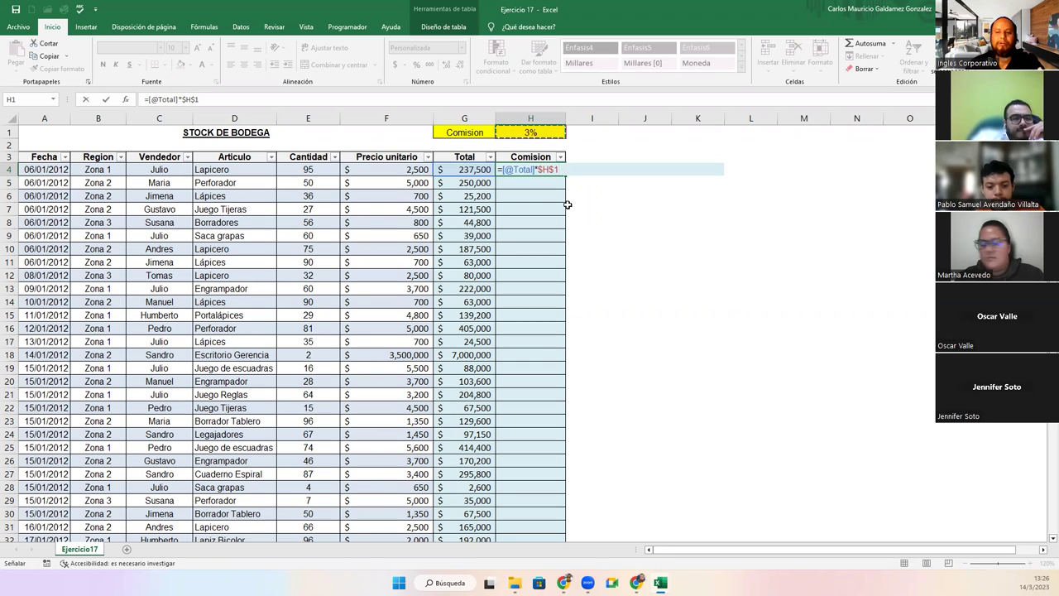
pyautogui.press('Return')
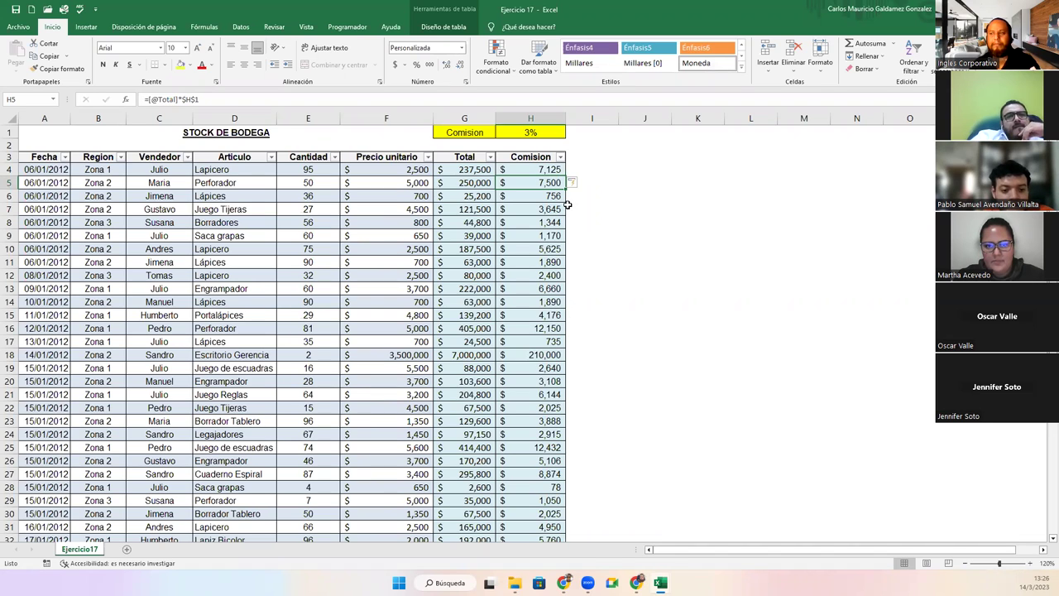
# - Review the Comision and Total formulas, the commission rate in H1, and the Fecha values from A4 to A46
pyautogui.click(528, 166)
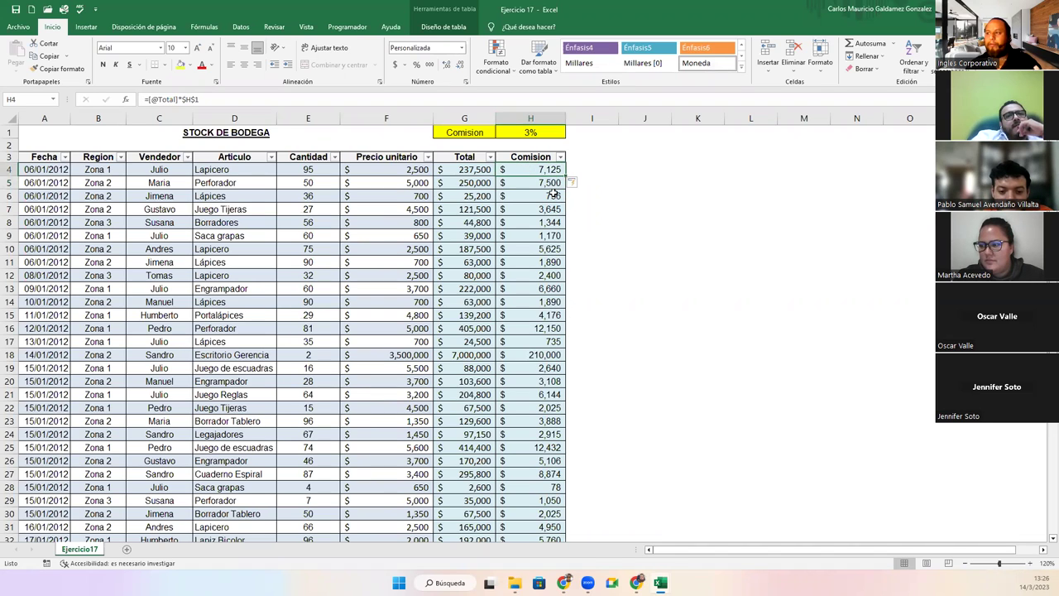
pyautogui.click(455, 170)
pyautogui.click(530, 132)
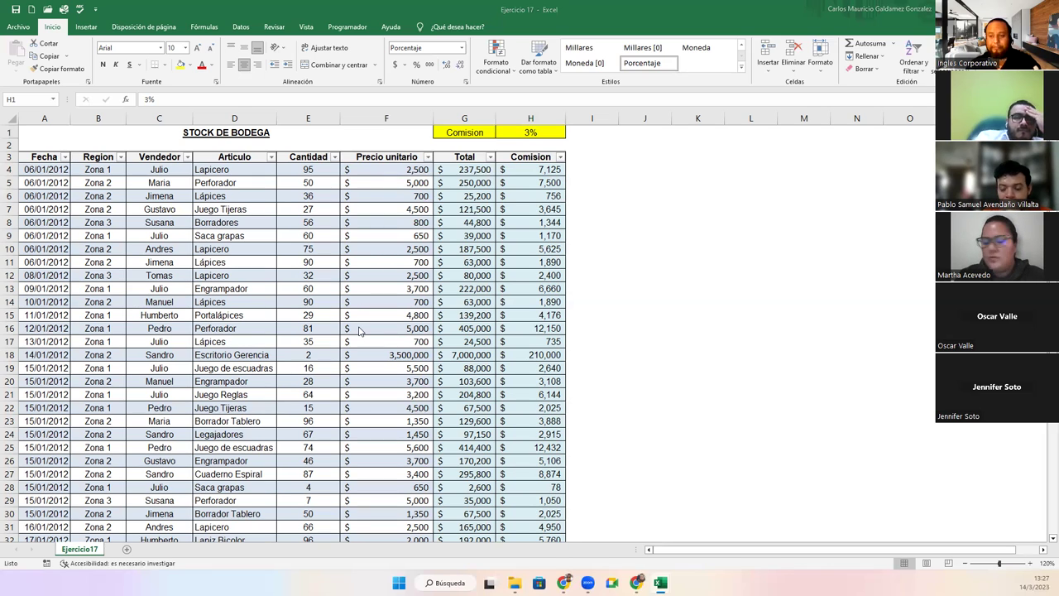
pyautogui.scroll(-10, 359, 331)
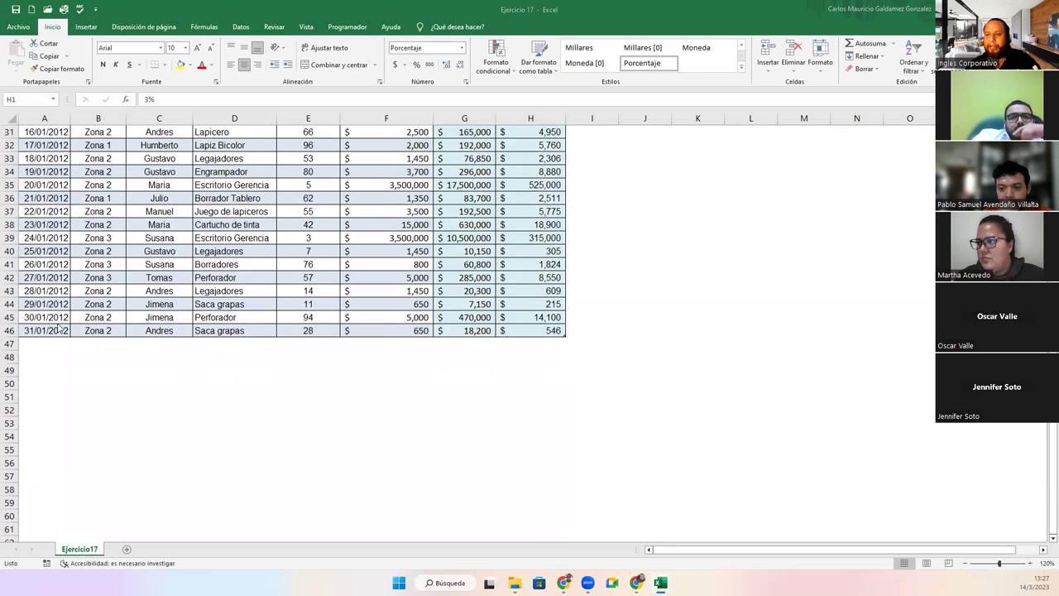
pyautogui.click(58, 329)
pyautogui.scroll(10, 129, 328)
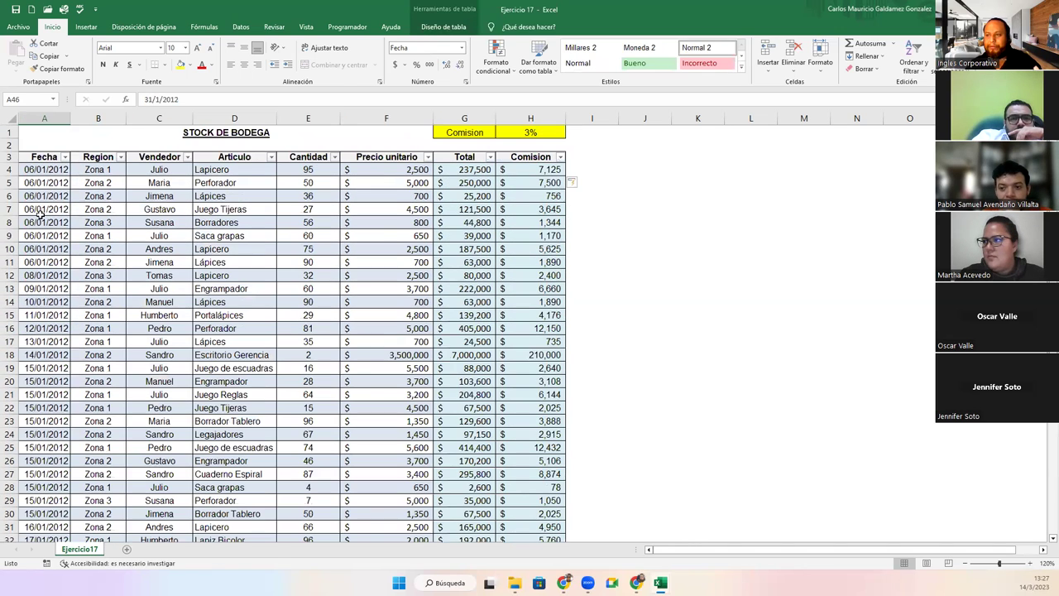
pyautogui.keyDown('shift'); pyautogui.click(39, 170); pyautogui.keyUp('shift')
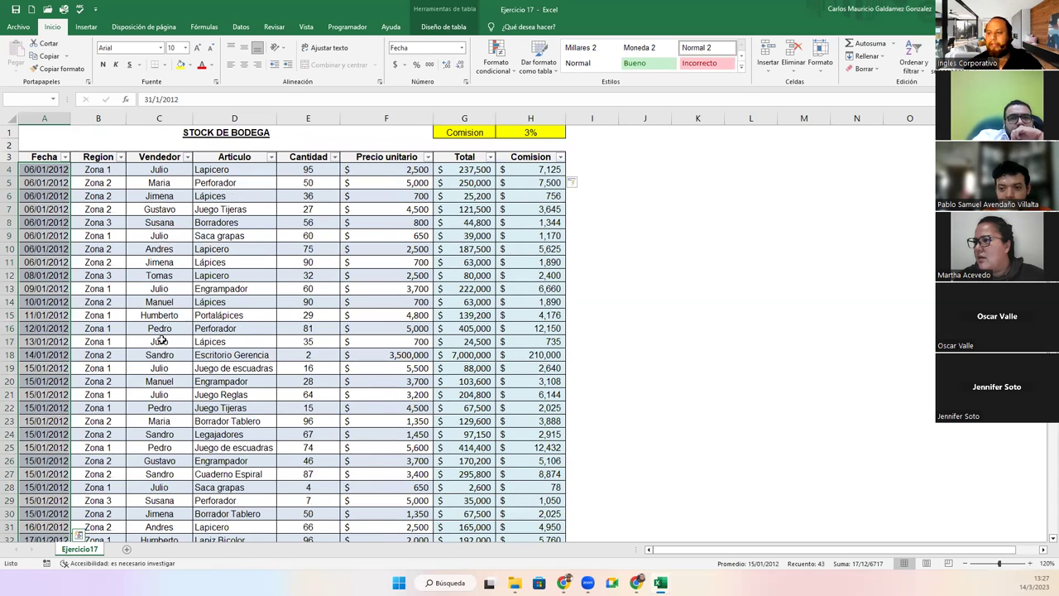
pyautogui.scroll(-10, 162, 339)
pyautogui.scroll(10, 162, 339)
pyautogui.click(238, 276)
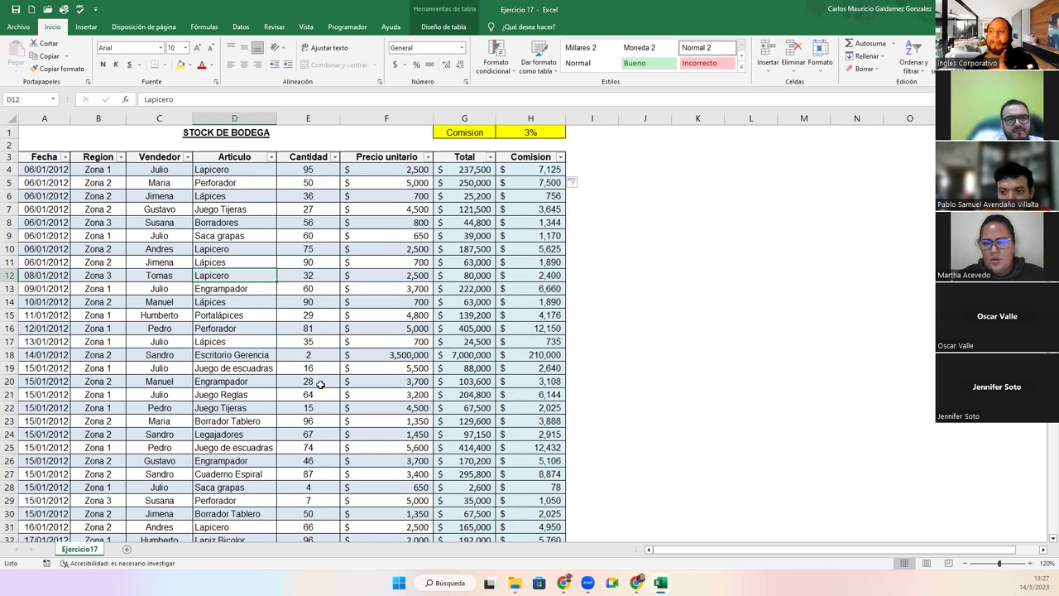
pyautogui.click(211, 357)
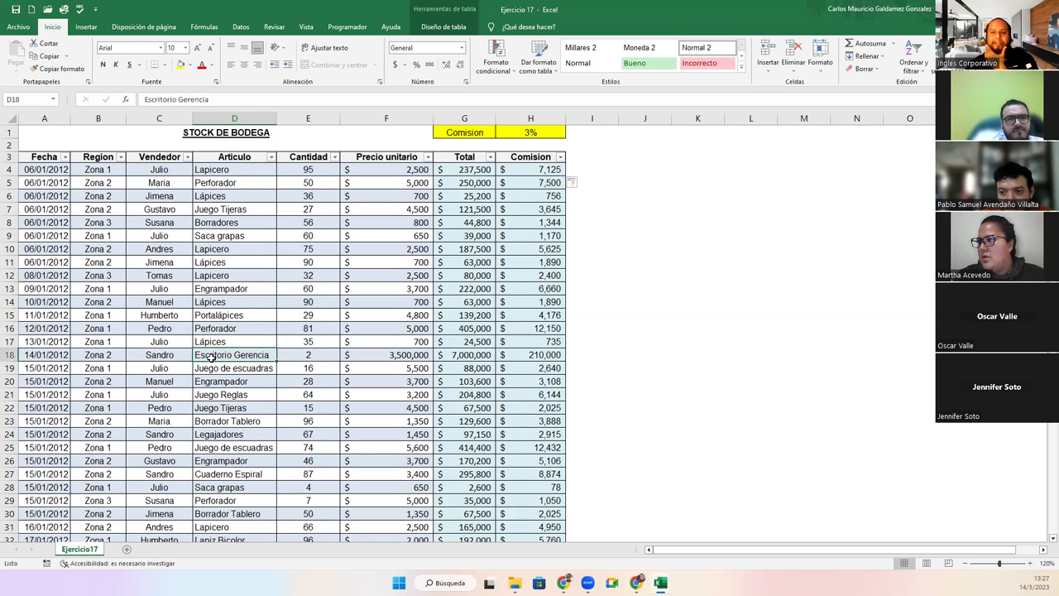
pyautogui.click(86, 28)
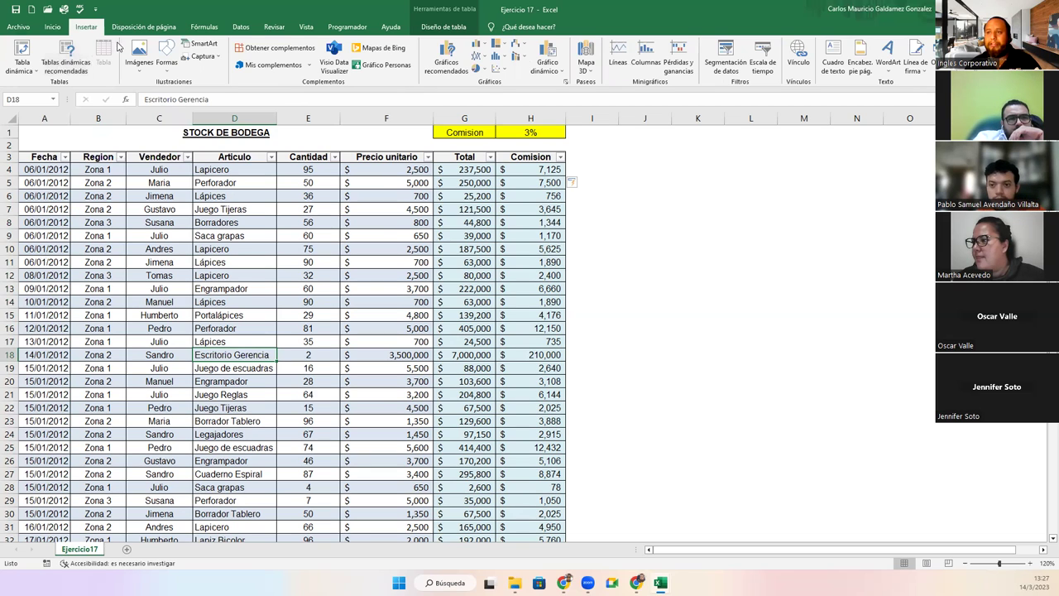
pyautogui.click(20, 53)
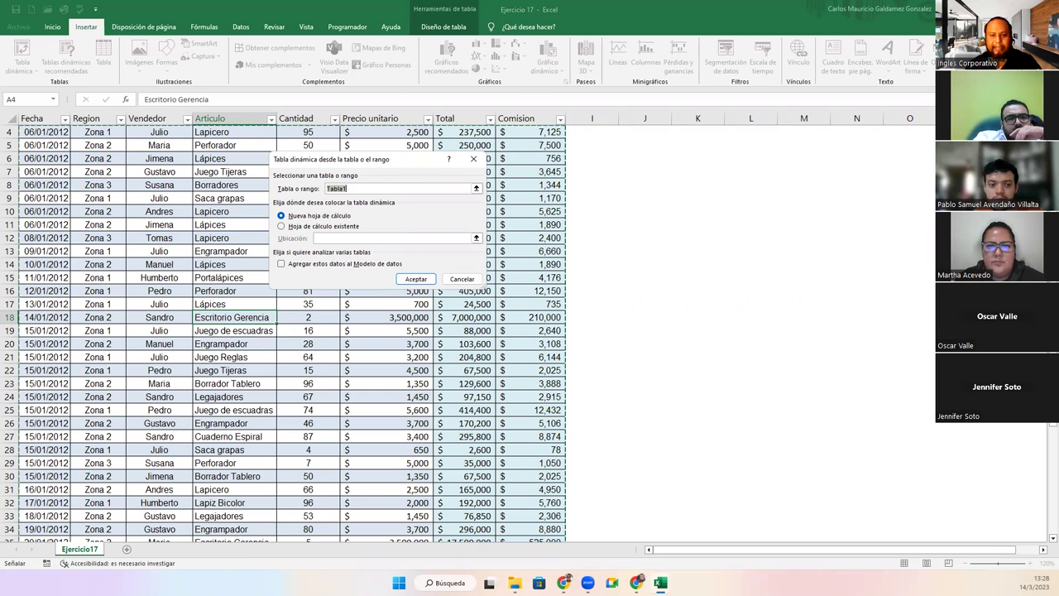
pyautogui.hotkey('alt', 'Tab')
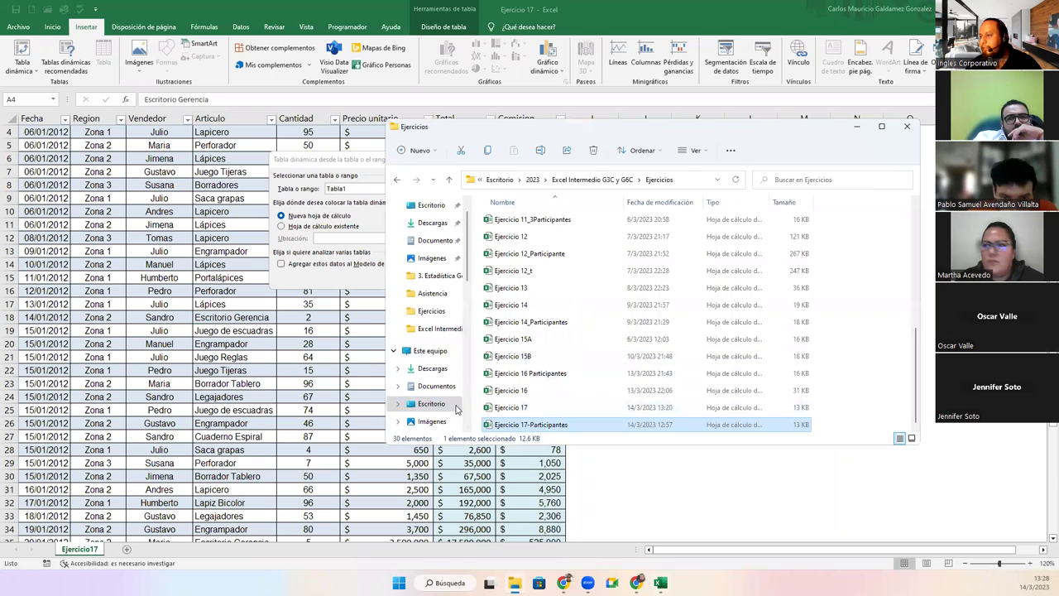
pyautogui.click(857, 127)
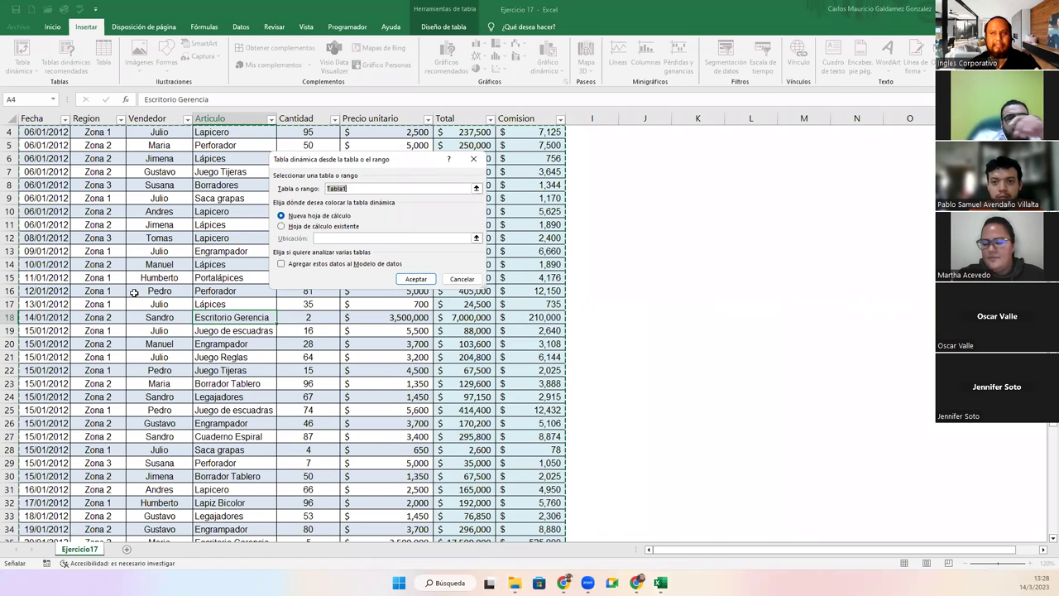
pyautogui.click(462, 279)
# - Rename the sales data table as Stock01
pyautogui.click(260, 262)
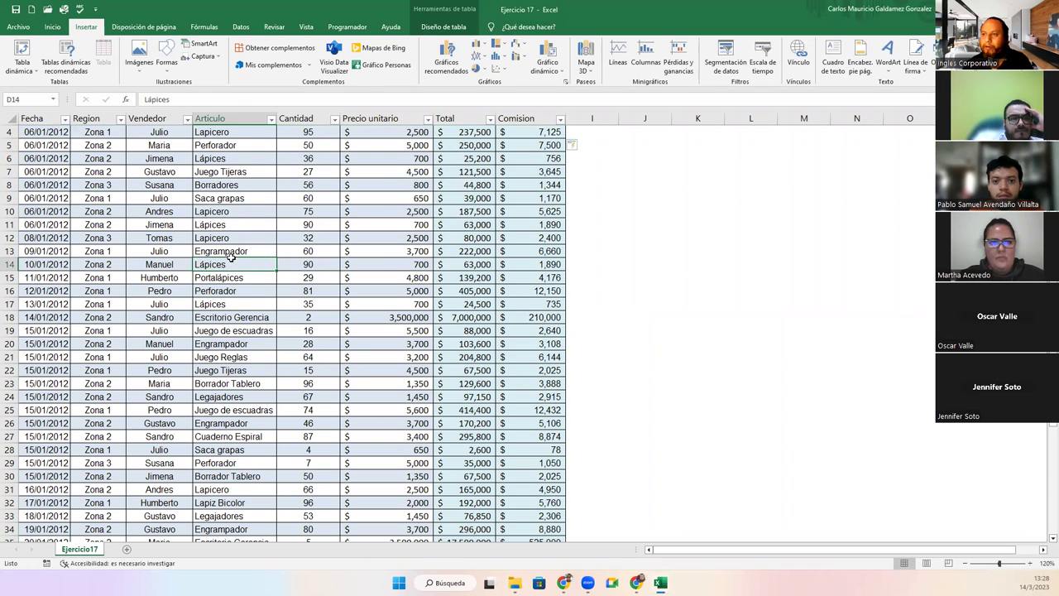
pyautogui.scroll(1, 215, 249)
pyautogui.click(443, 26)
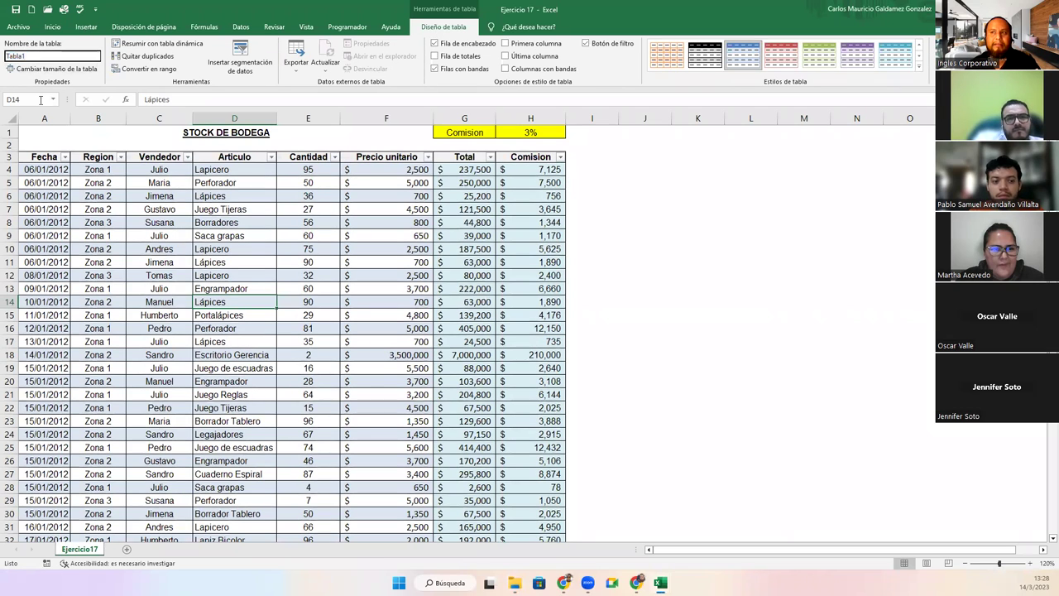
pyautogui.doubleClick(36, 55)
pyautogui.press('BackSpace')
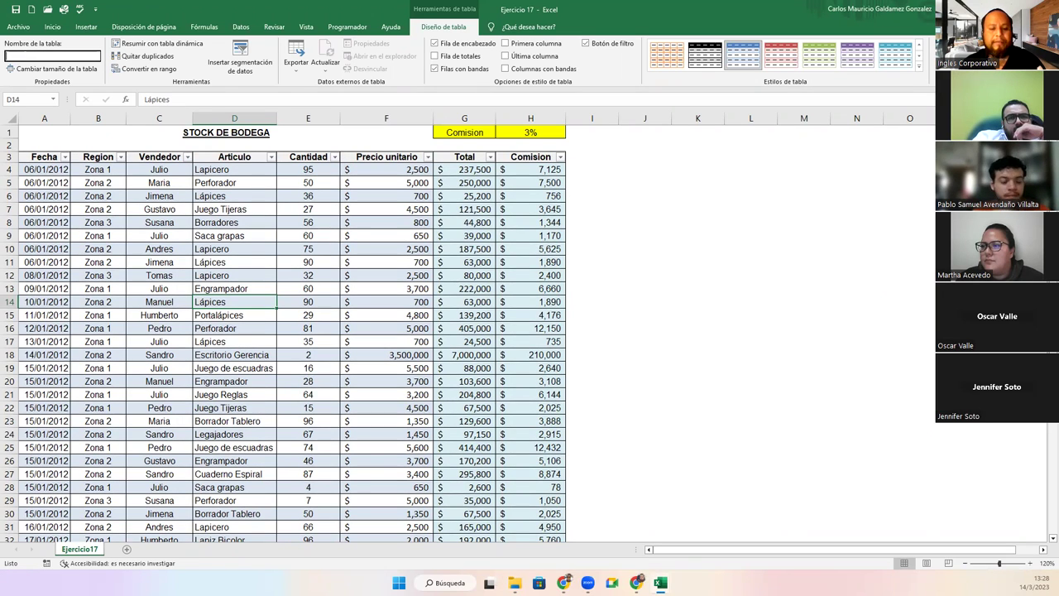
pyautogui.write('Ven')
pyautogui.press('BackSpace')
pyautogui.press('BackSpace')
pyautogui.press('BackSpace')
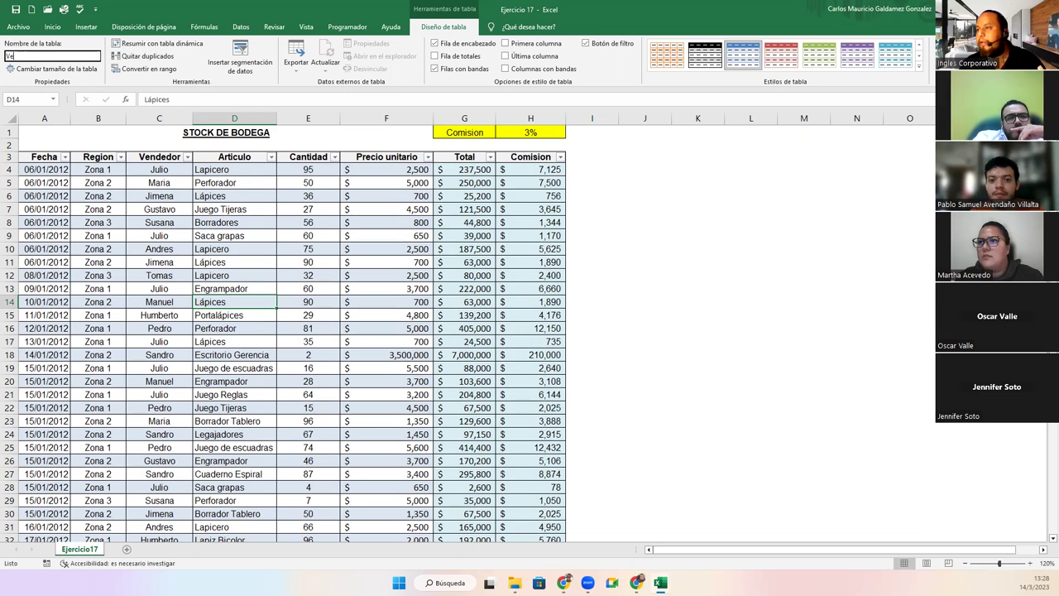
pyautogui.write('Stock01')
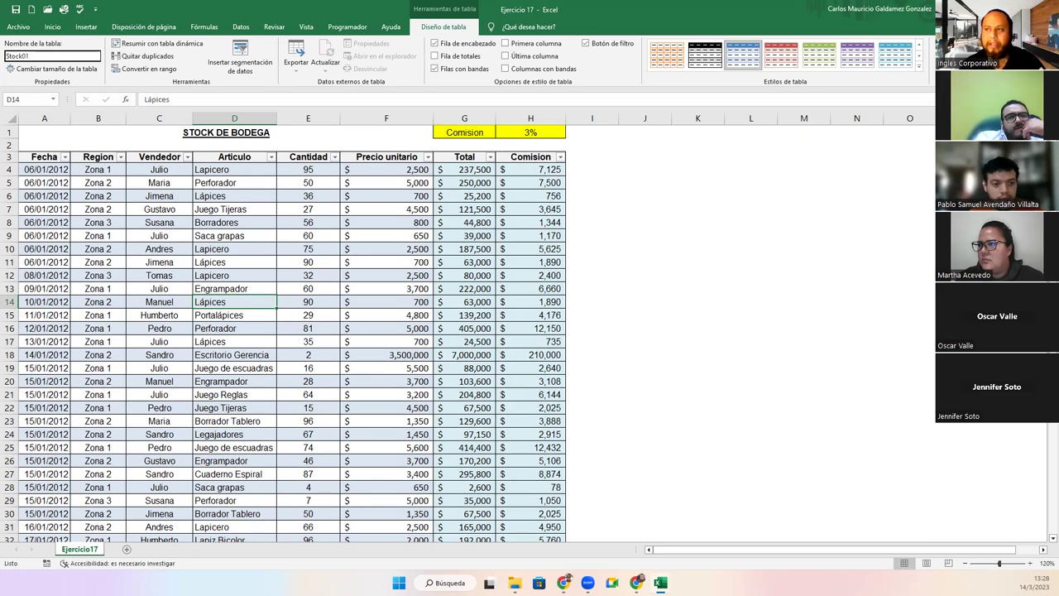
pyautogui.press('Return')
# - Insert a pivot table based on the Stock01 table, placed on a new worksheet
pyautogui.click(193, 381)
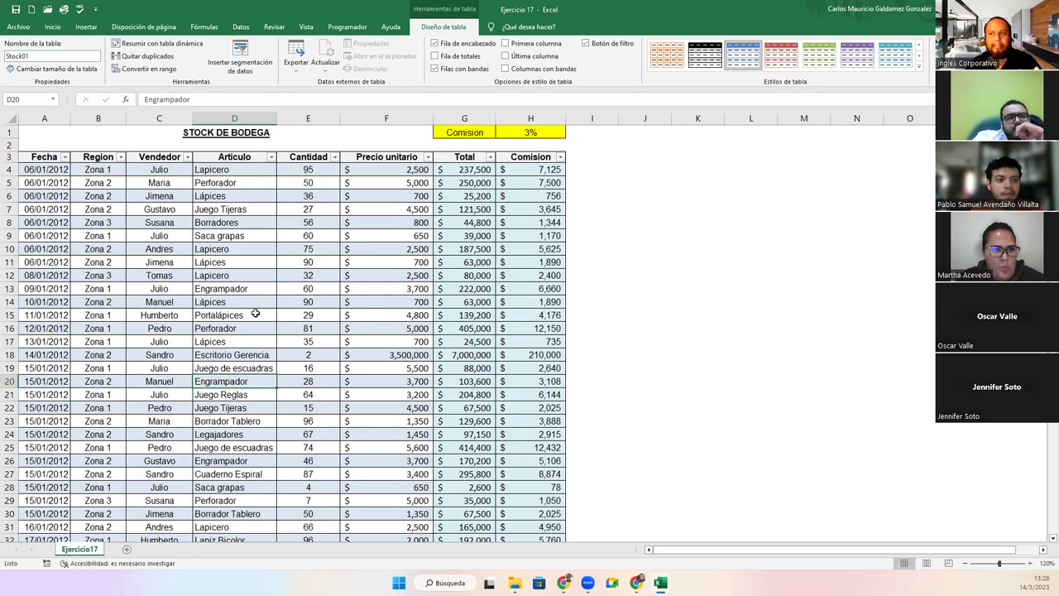
pyautogui.click(52, 26)
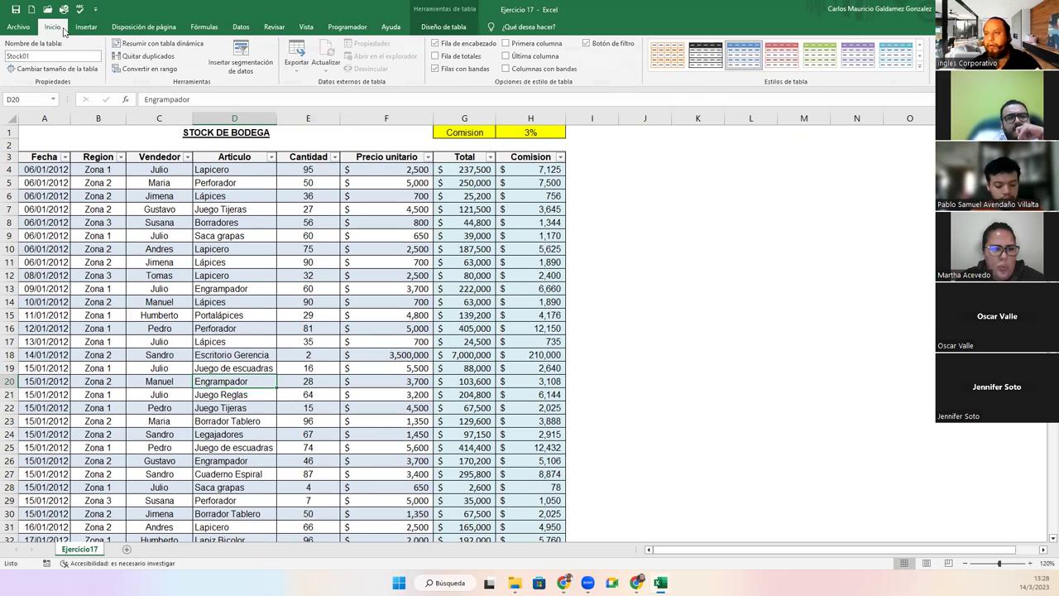
pyautogui.click(97, 27)
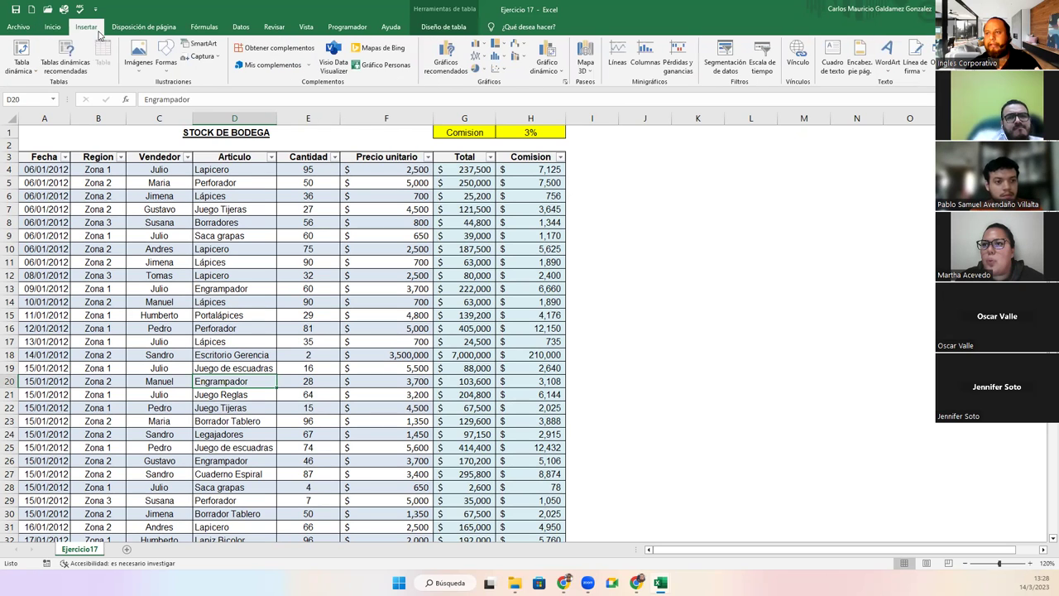
pyautogui.click(22, 58)
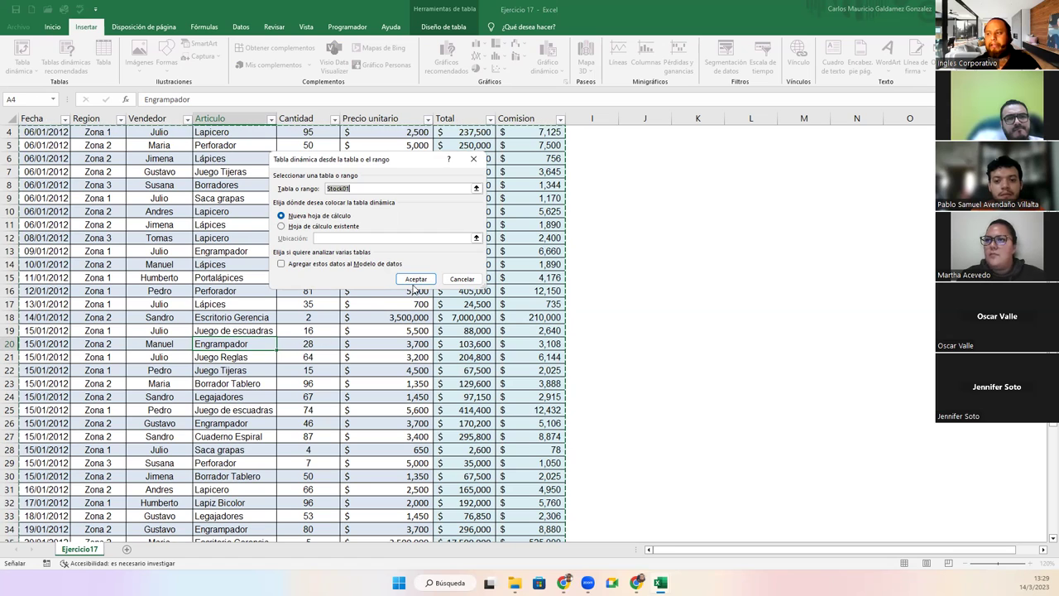
pyautogui.click(416, 280)
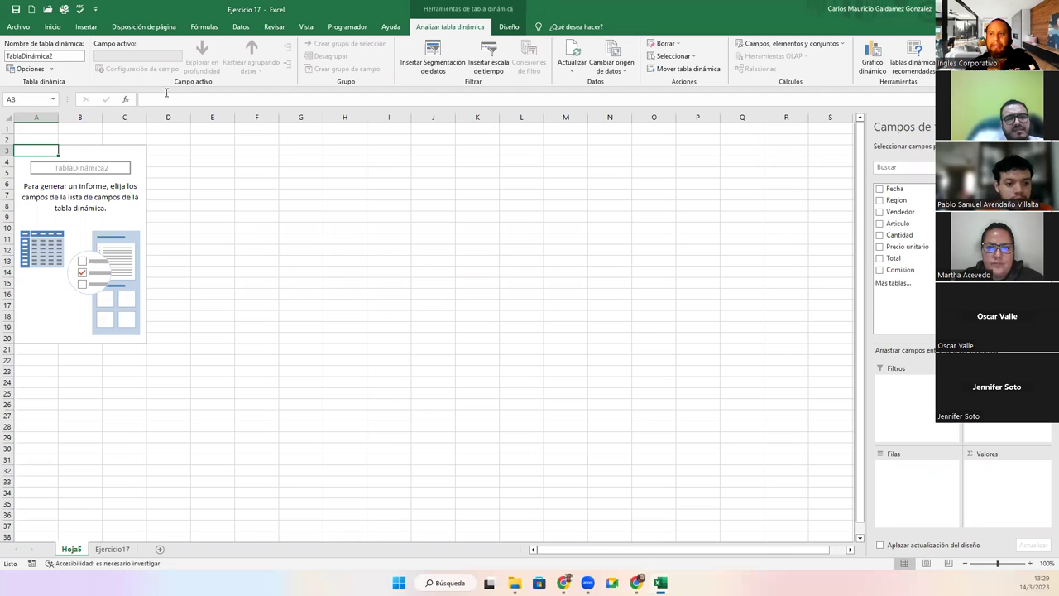
# - Rename the pivot table as StockDinan01
pyautogui.click(71, 57)
pyautogui.write('StockDin')
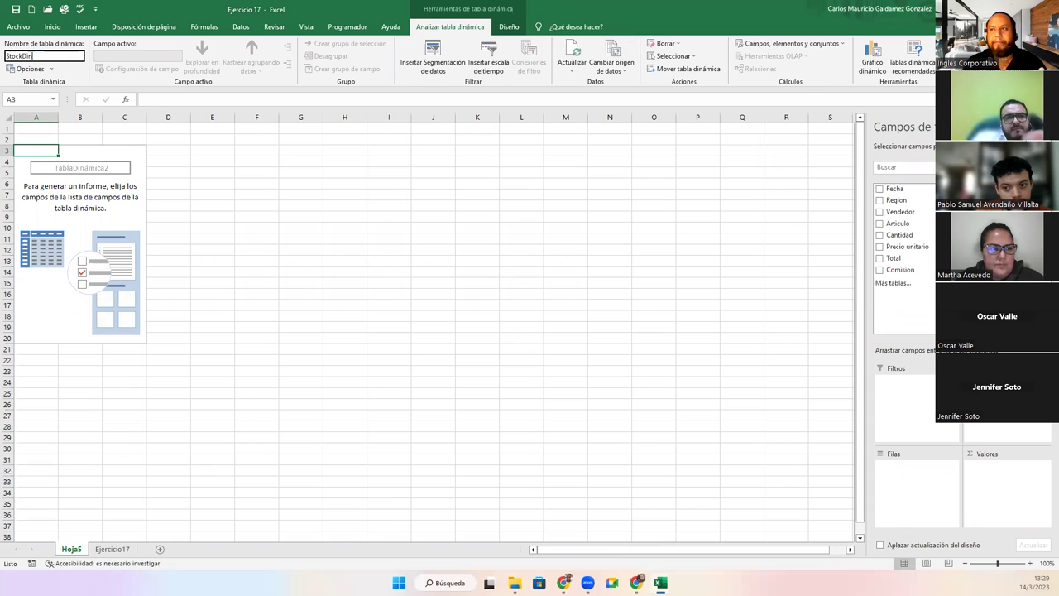
pyautogui.write('am02')
pyautogui.press('BackSpace')
pyautogui.write('02')
pyautogui.press('Return')
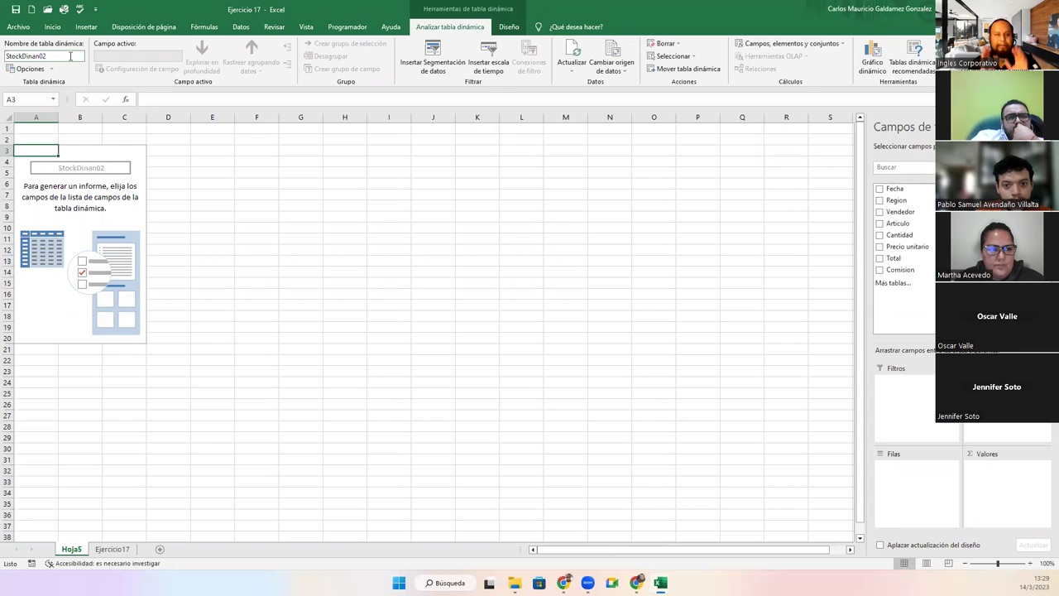
pyautogui.click(70, 56)
pyautogui.click(71, 55)
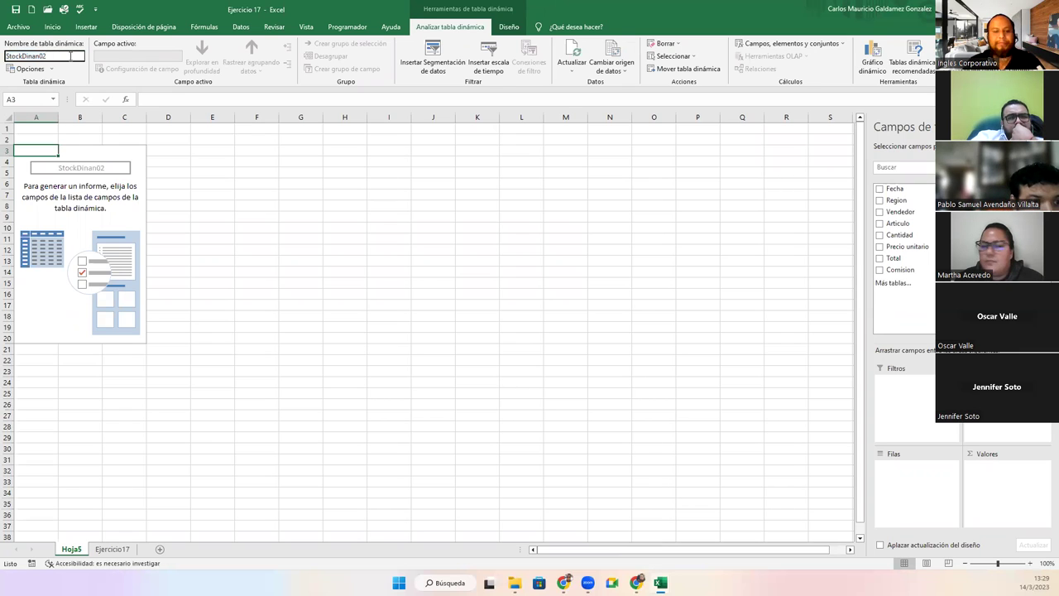
pyautogui.press('BackSpace')
pyautogui.write('1')
pyautogui.press('Return')
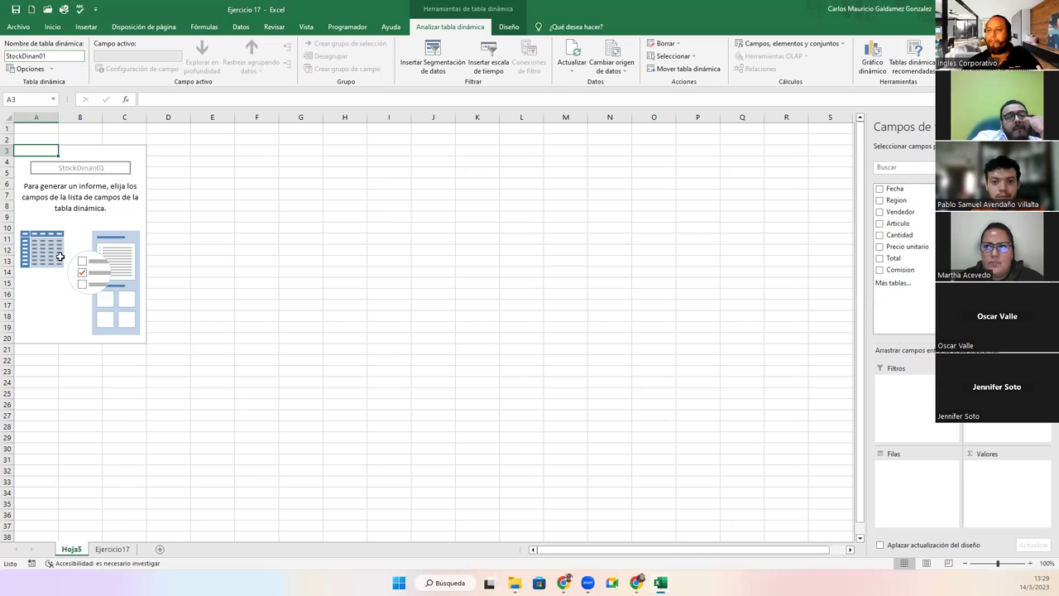
# - Examine the empty pivot table area by selecting inside and outside it, and check its name and the Ejercicio17 source sheet
pyautogui.click(76, 151)
pyautogui.moveTo(30, 152); pyautogui.dragTo(111, 336)
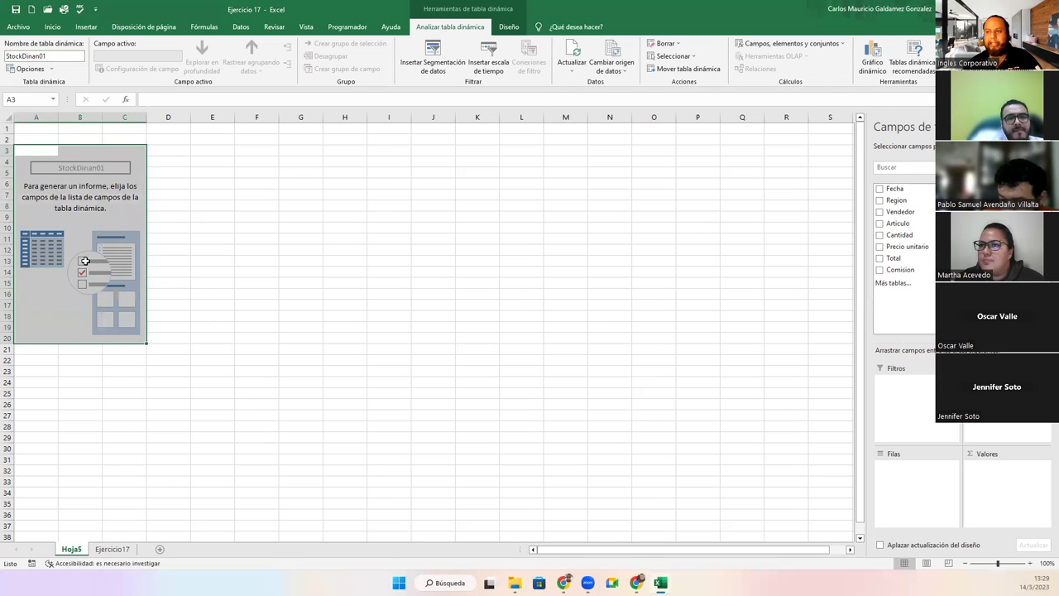
pyautogui.click(192, 229)
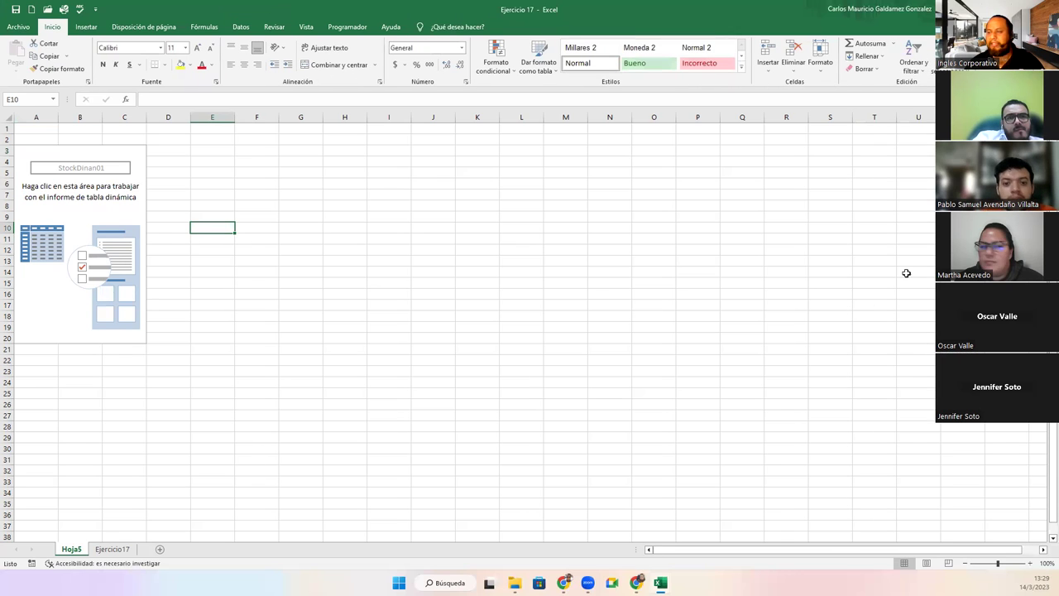
pyautogui.click(96, 211)
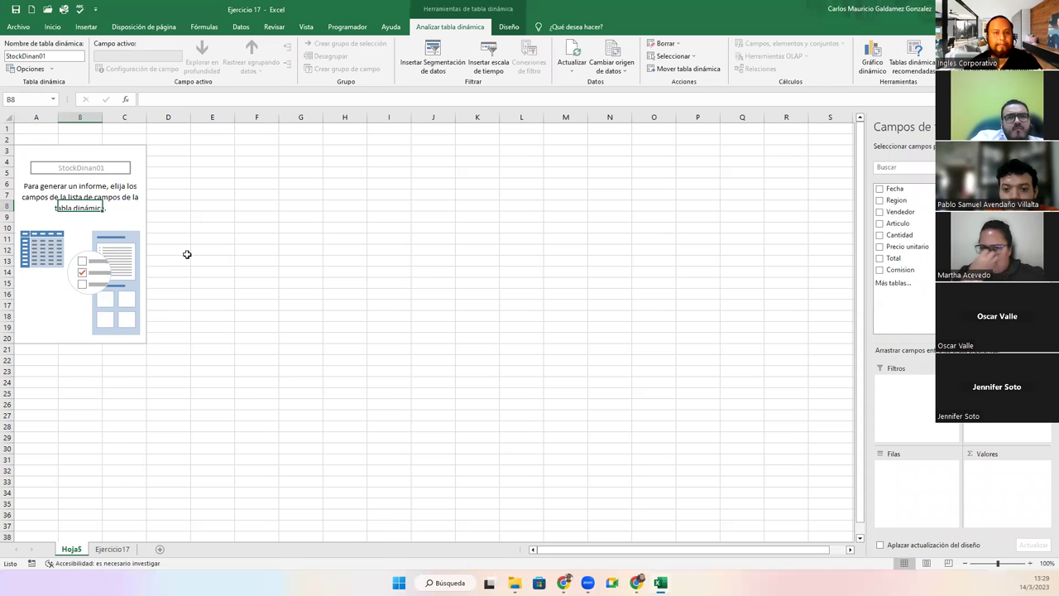
pyautogui.click(235, 204)
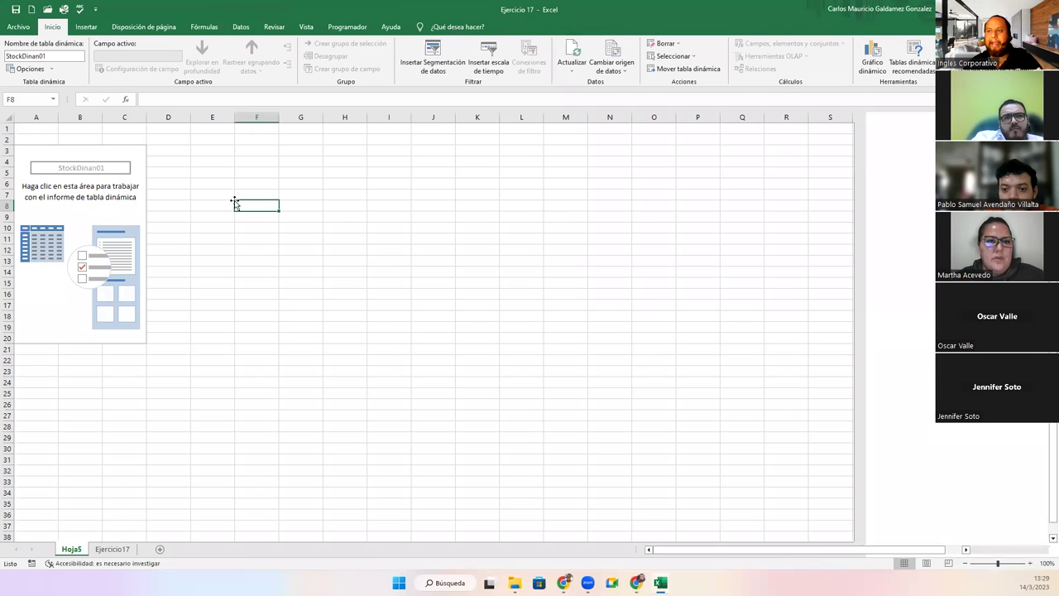
pyautogui.click(83, 173)
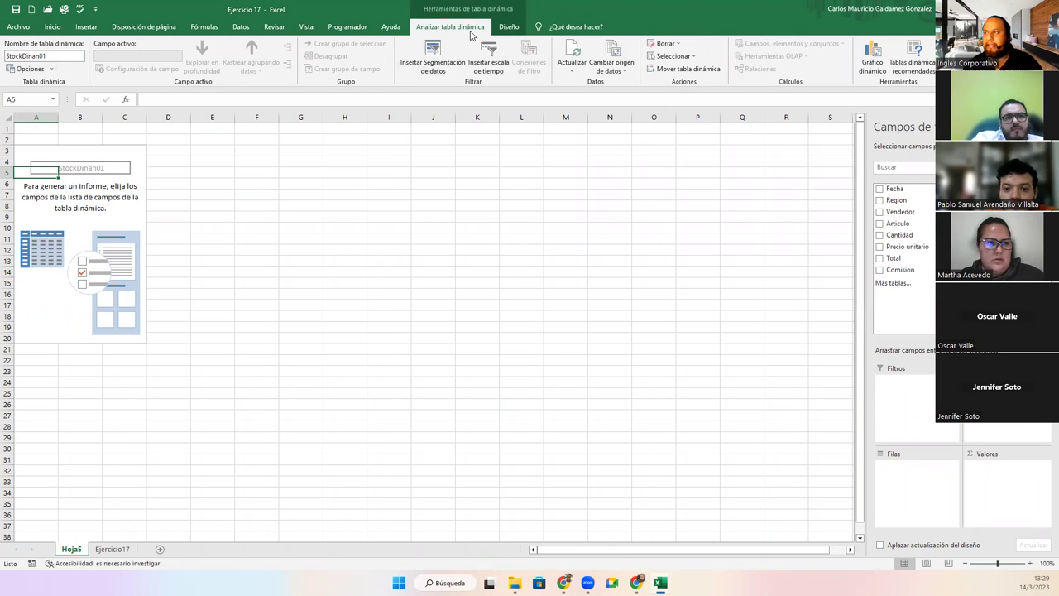
pyautogui.click(69, 55)
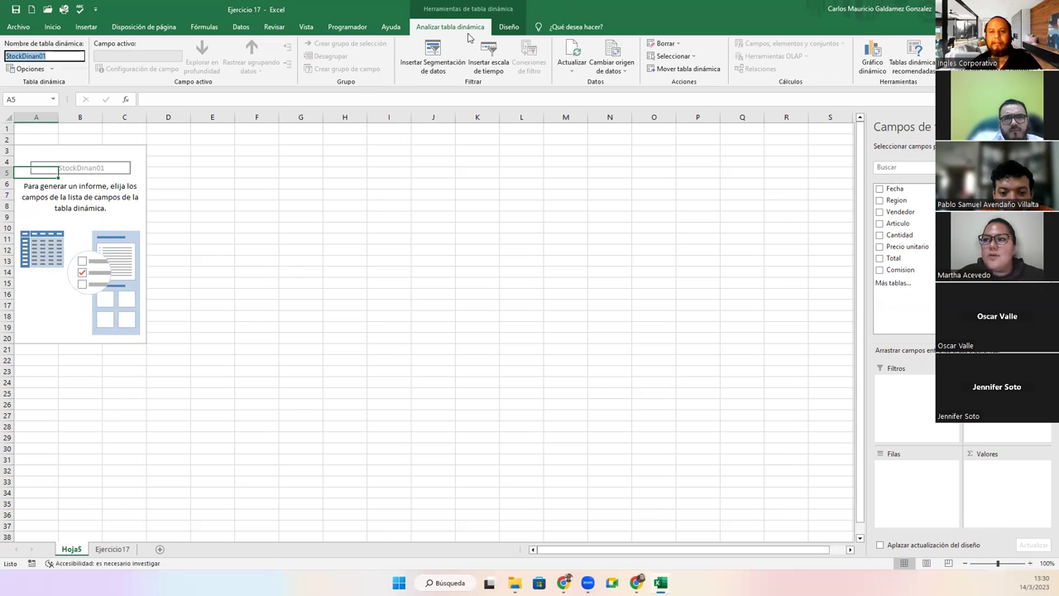
pyautogui.click(39, 288)
pyautogui.click(23, 162)
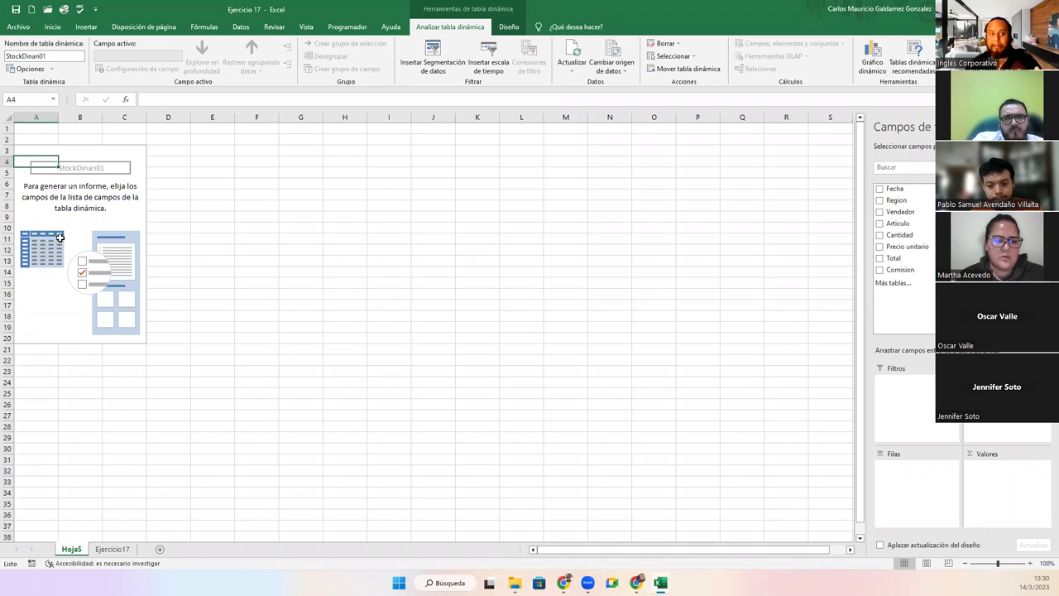
pyautogui.click(98, 551)
pyautogui.click(71, 548)
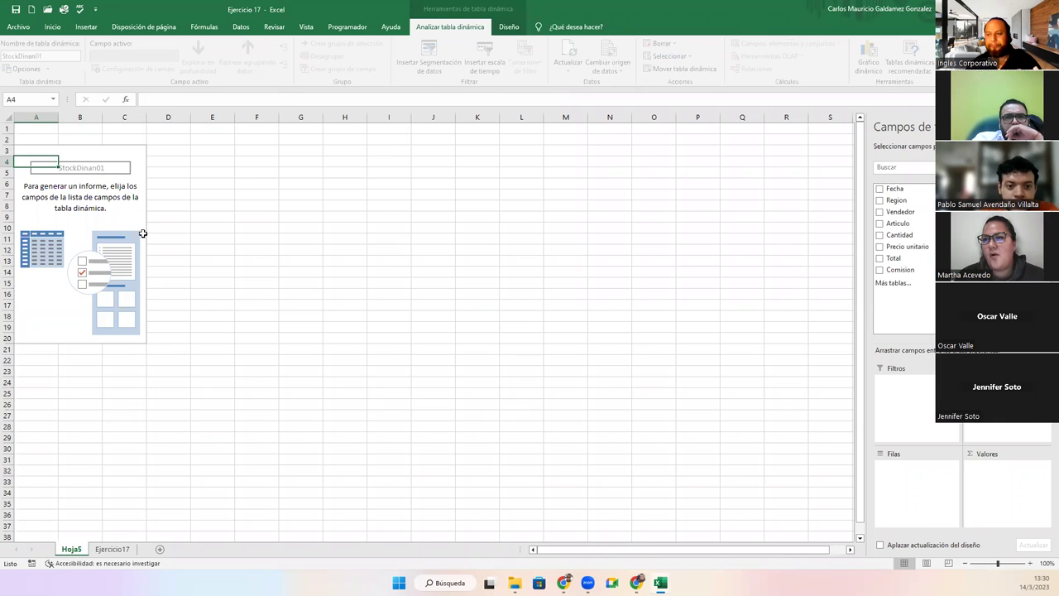
# - Place the Vendedor field in the rows and the Articulo field in the columns of the pivot table
pyautogui.click(24, 152)
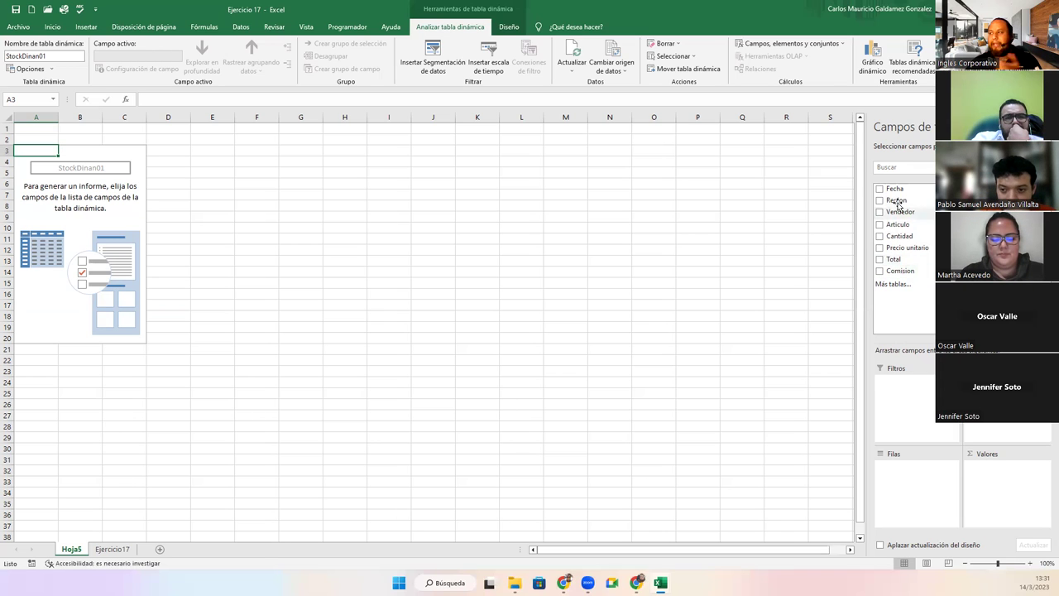
pyautogui.moveTo(901, 213); pyautogui.dragTo(893, 472)
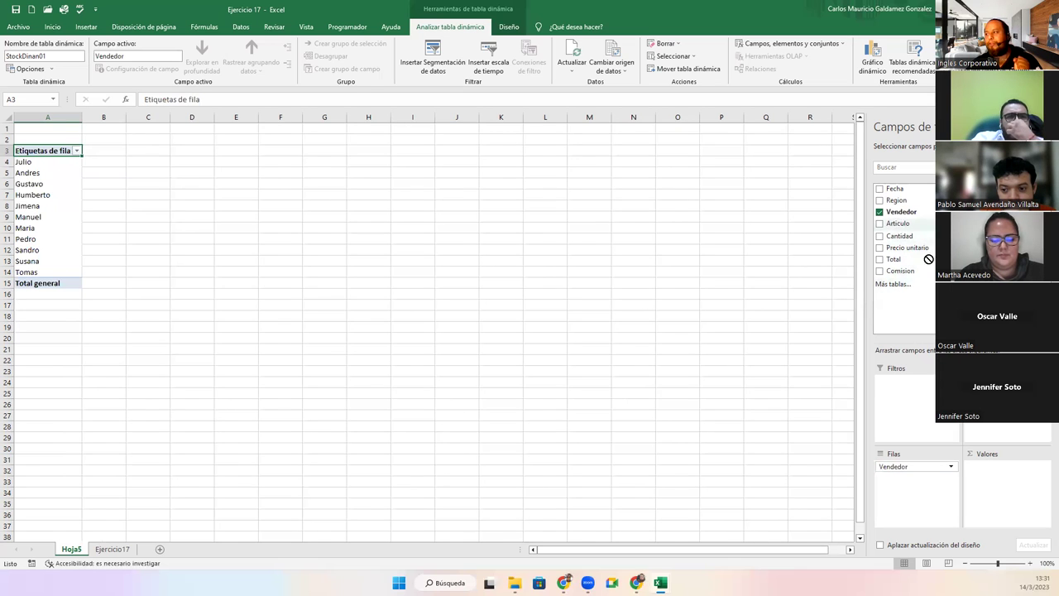
pyautogui.click(880, 223)
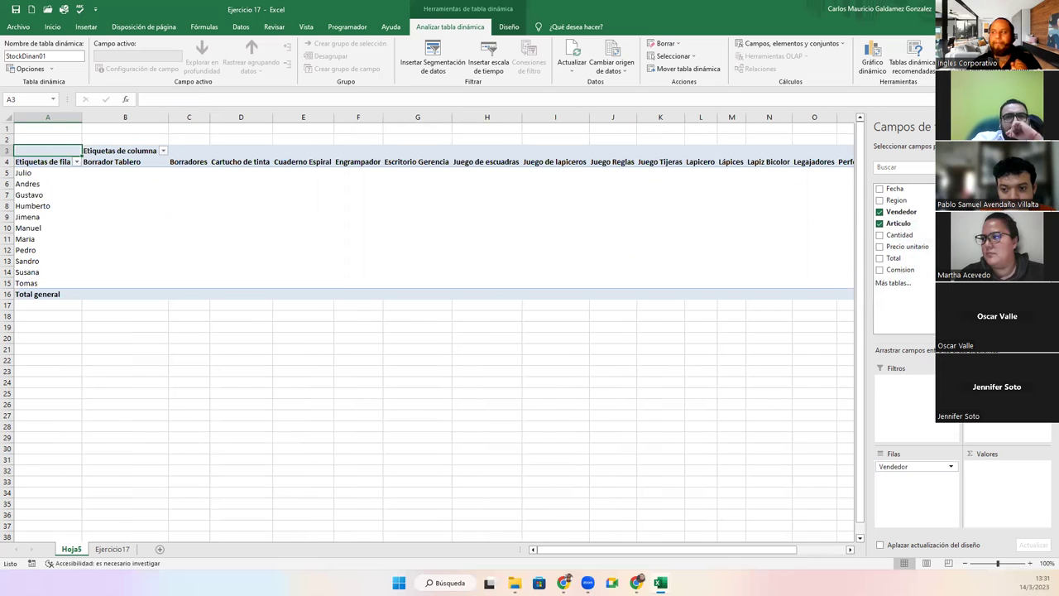
pyautogui.moveTo(780, 549); pyautogui.dragTo(672, 564)
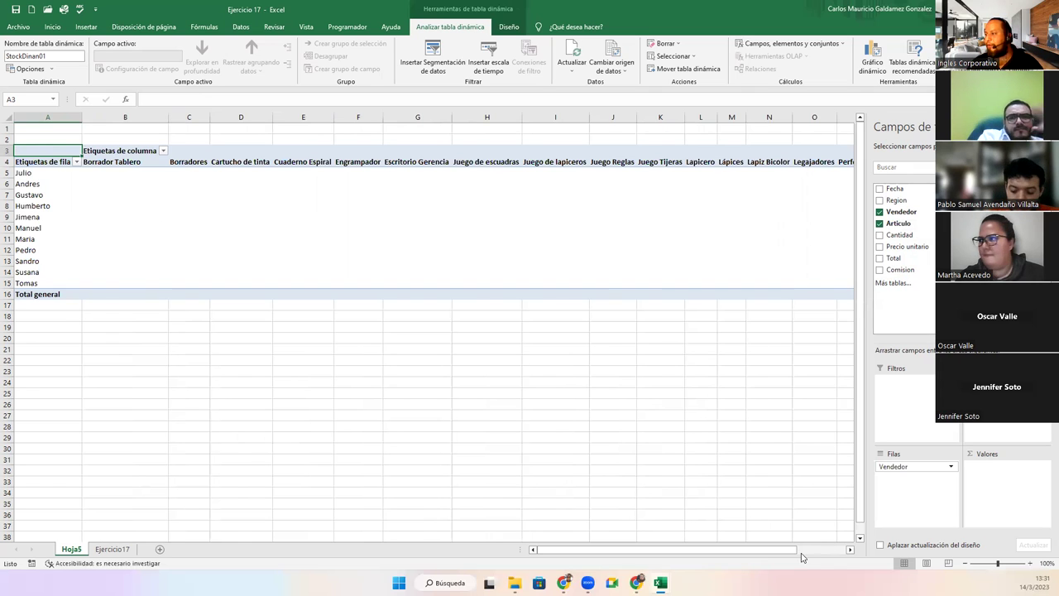
# - Swap the pivot layout to Articulo in rows and Vendedor in columns, and add Cantidad as the summed value
pyautogui.moveTo(900, 468)
pyautogui.mouseDown()
pyautogui.moveTo(983, 427)
pyautogui.moveTo(914, 475)
pyautogui.mouseUp()
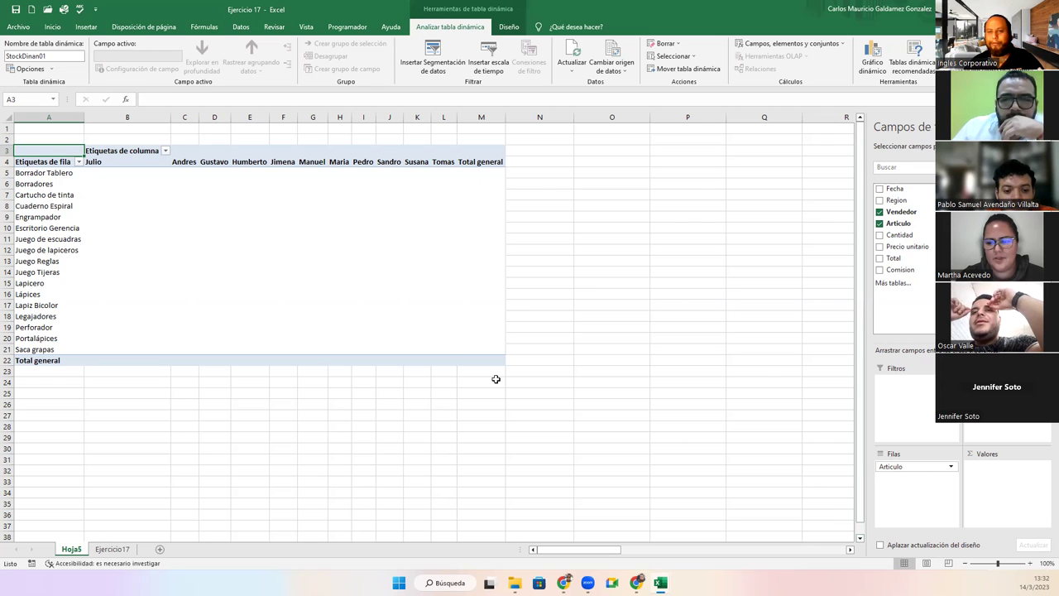
pyautogui.click(412, 329)
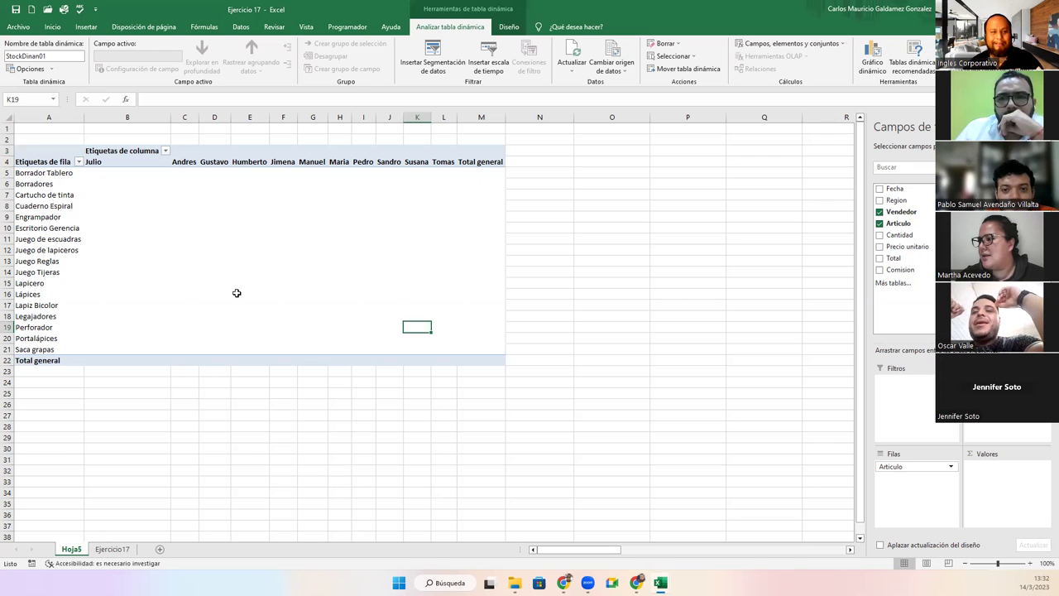
pyautogui.click(45, 177)
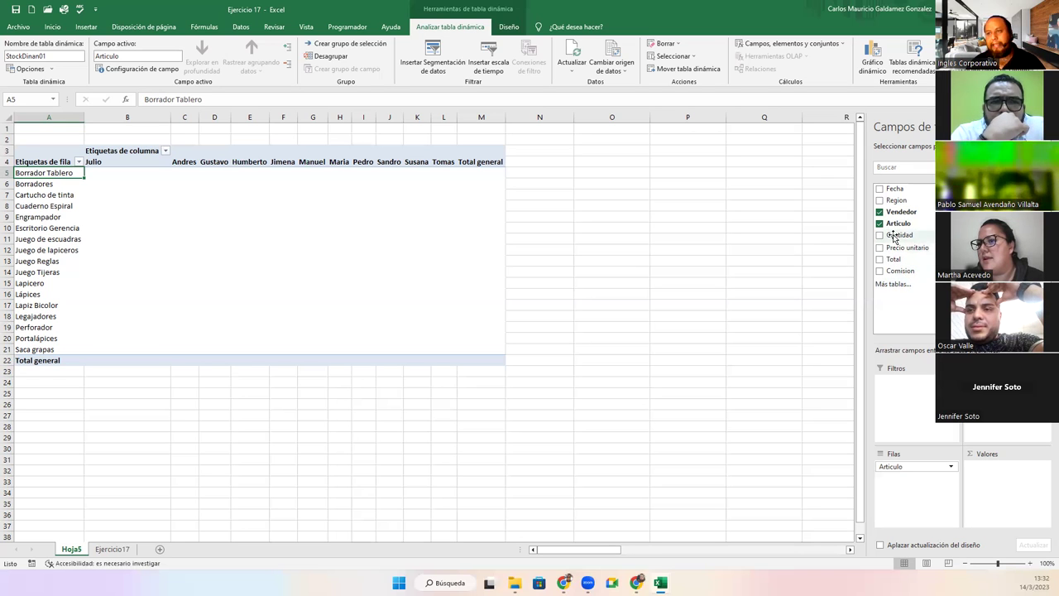
pyautogui.moveTo(894, 238); pyautogui.dragTo(980, 478)
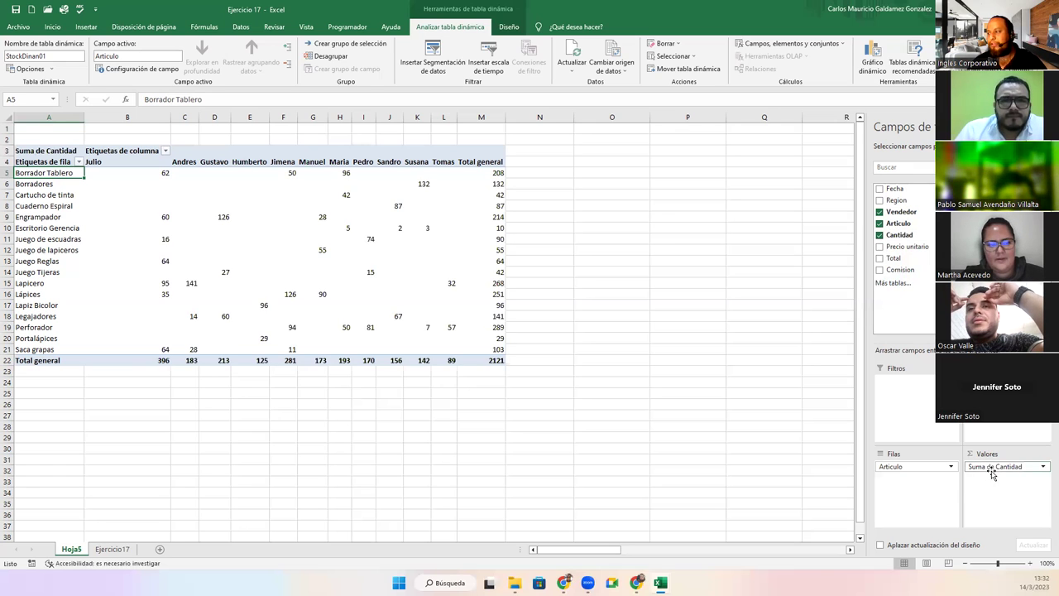
# - Examine the quantities sold per seller for the Borrador Tablero item and its grand total
pyautogui.click(149, 173)
pyautogui.moveTo(138, 351)
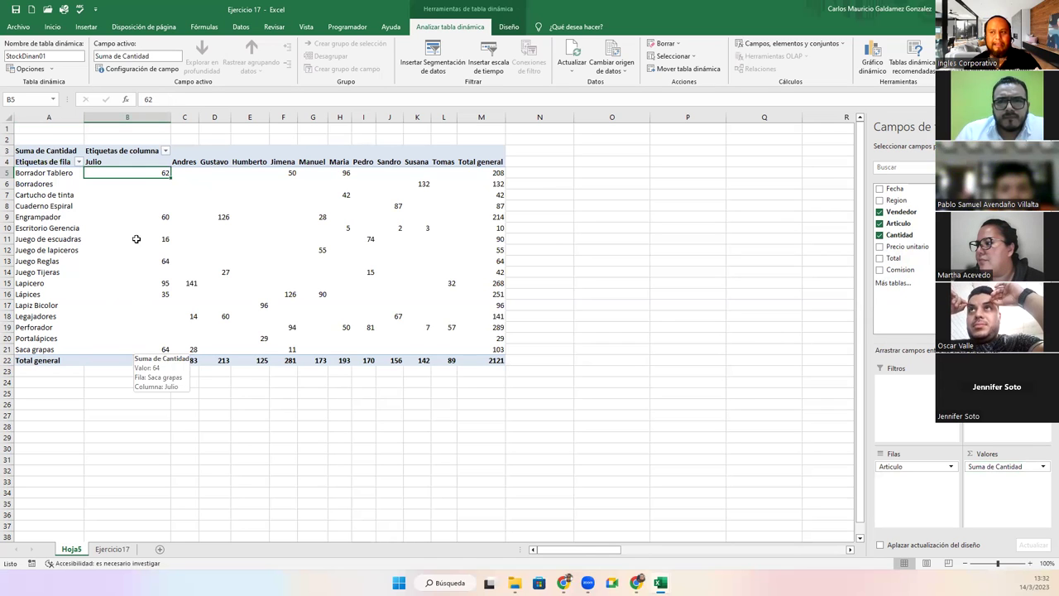
pyautogui.click(97, 162)
pyautogui.click(106, 173)
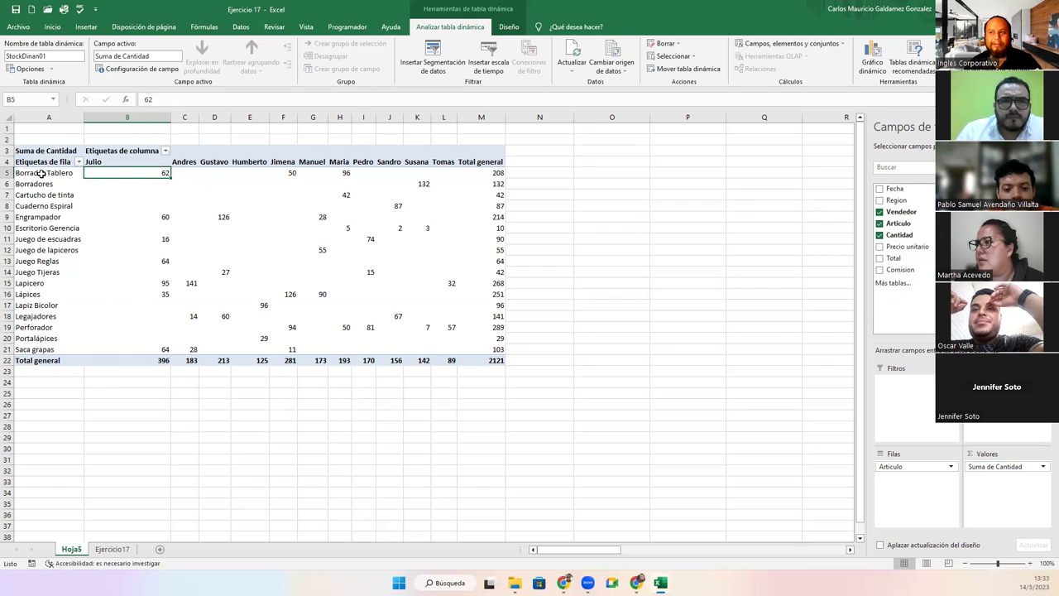
pyautogui.click(42, 174)
pyautogui.click(122, 174)
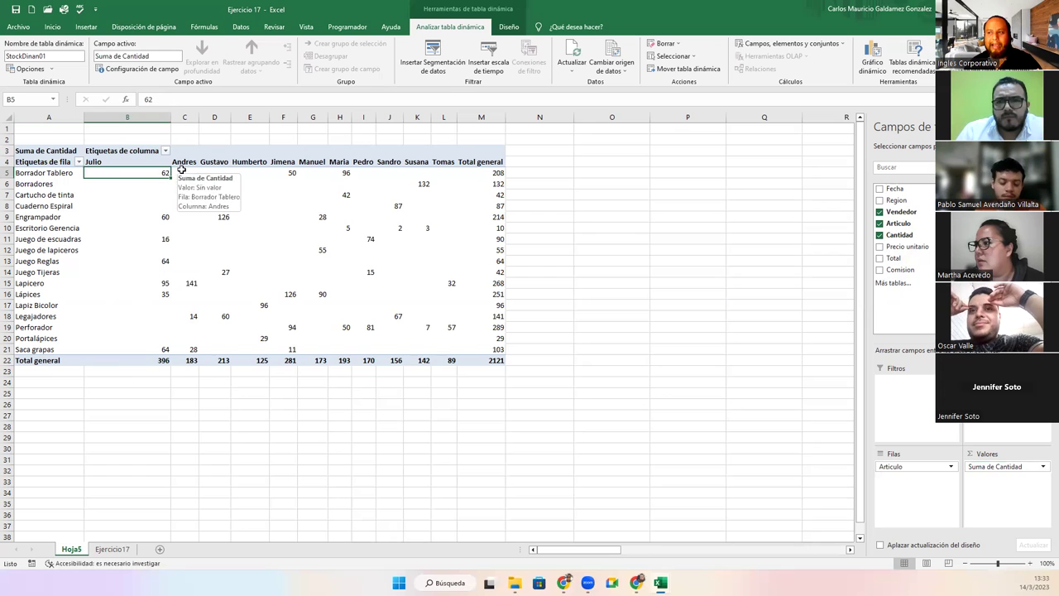
pyautogui.click(218, 172)
pyautogui.click(249, 172)
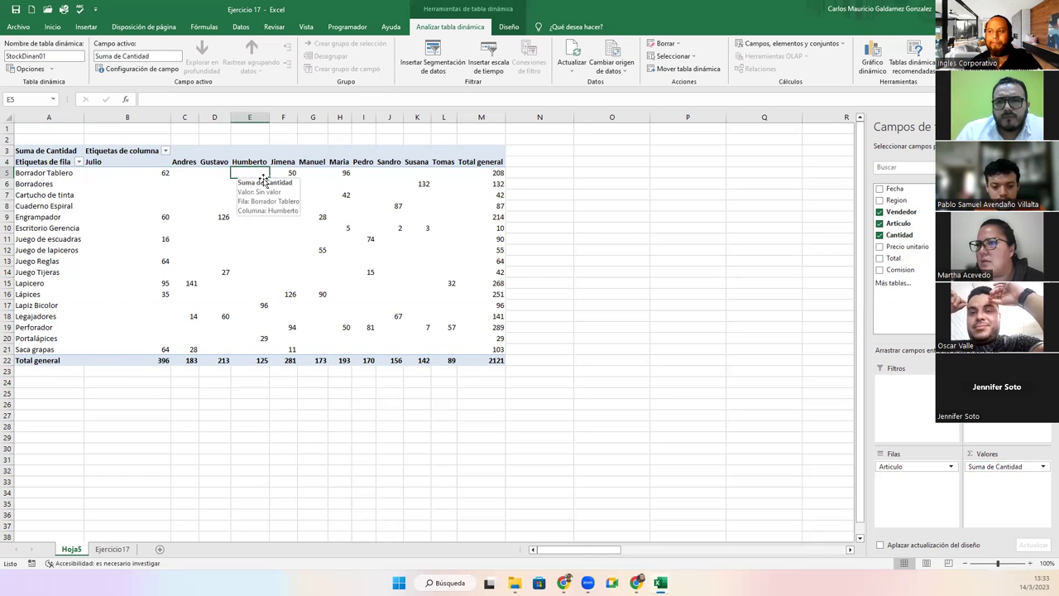
pyautogui.click(276, 172)
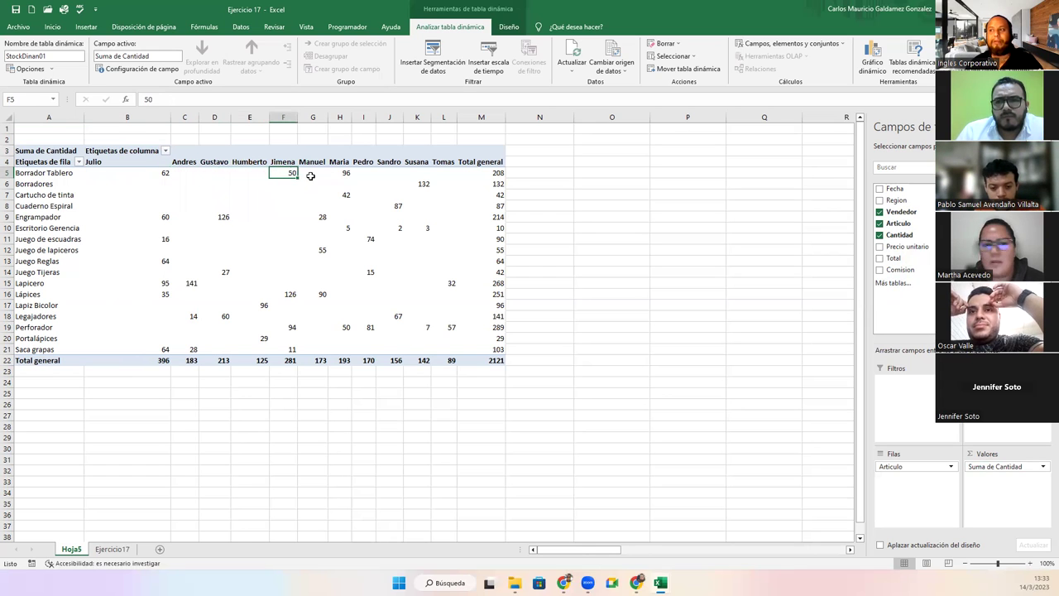
pyautogui.click(309, 172)
pyautogui.click(339, 172)
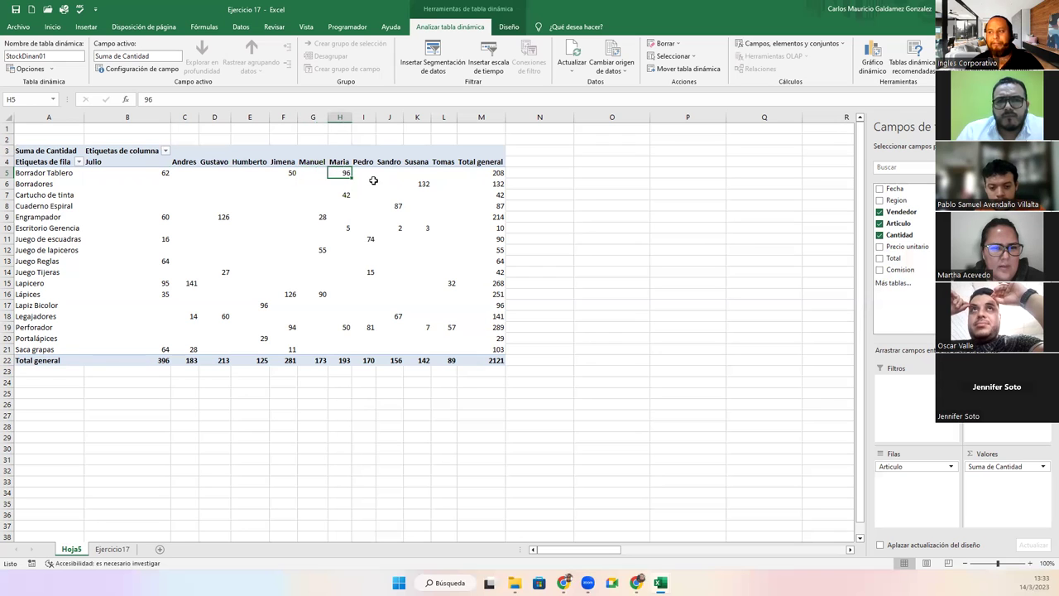
pyautogui.moveTo(367, 175); pyautogui.dragTo(435, 179)
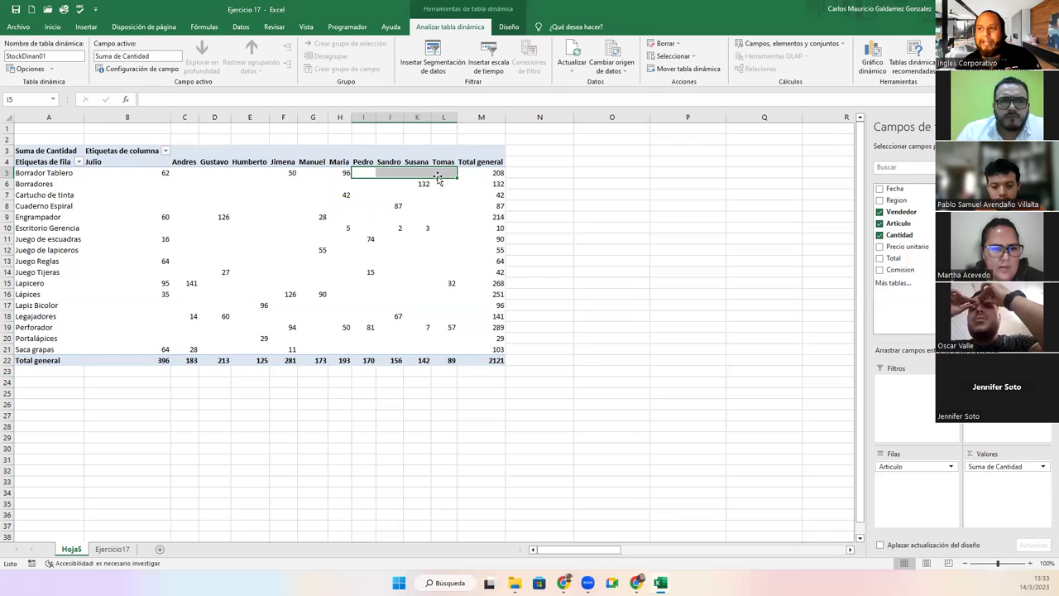
pyautogui.click(493, 175)
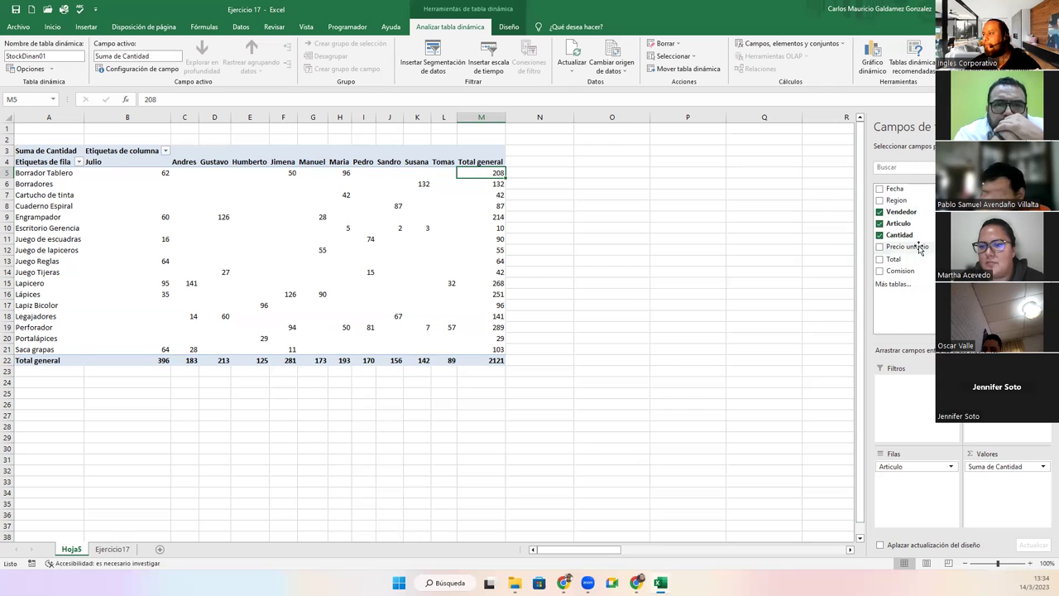
# - Add Region as a report filter, show only Zona 1, and check the quantities and grand total
pyautogui.moveTo(896, 200); pyautogui.dragTo(908, 390)
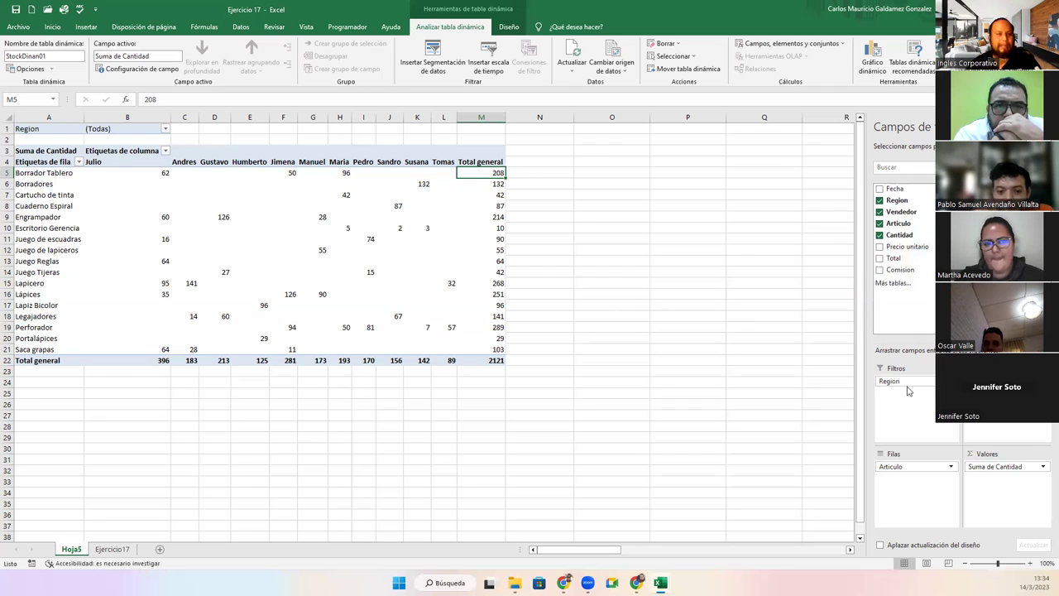
pyautogui.click(165, 129)
pyautogui.click(63, 163)
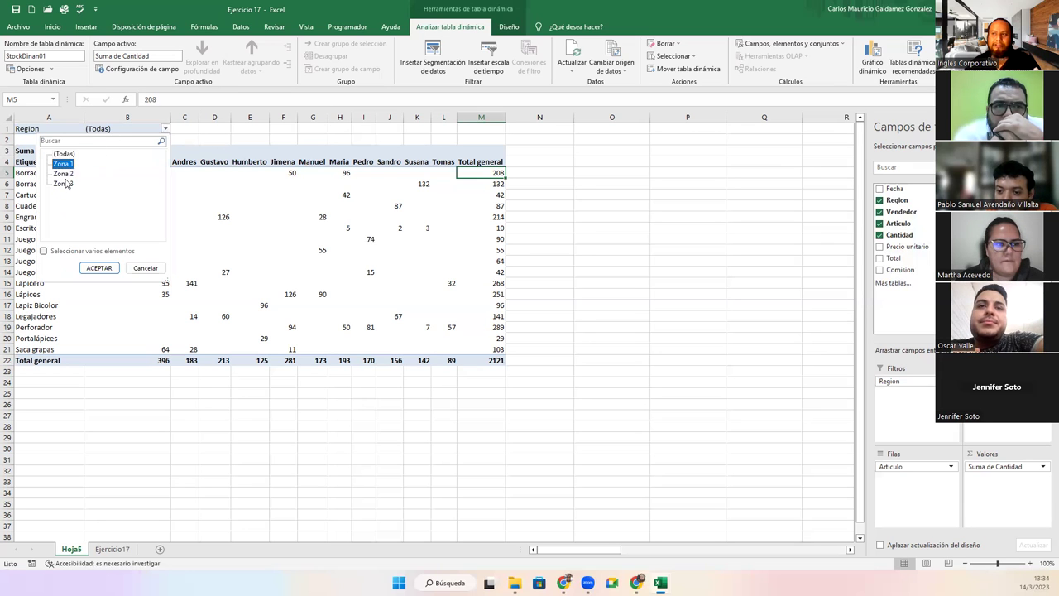
pyautogui.click(99, 267)
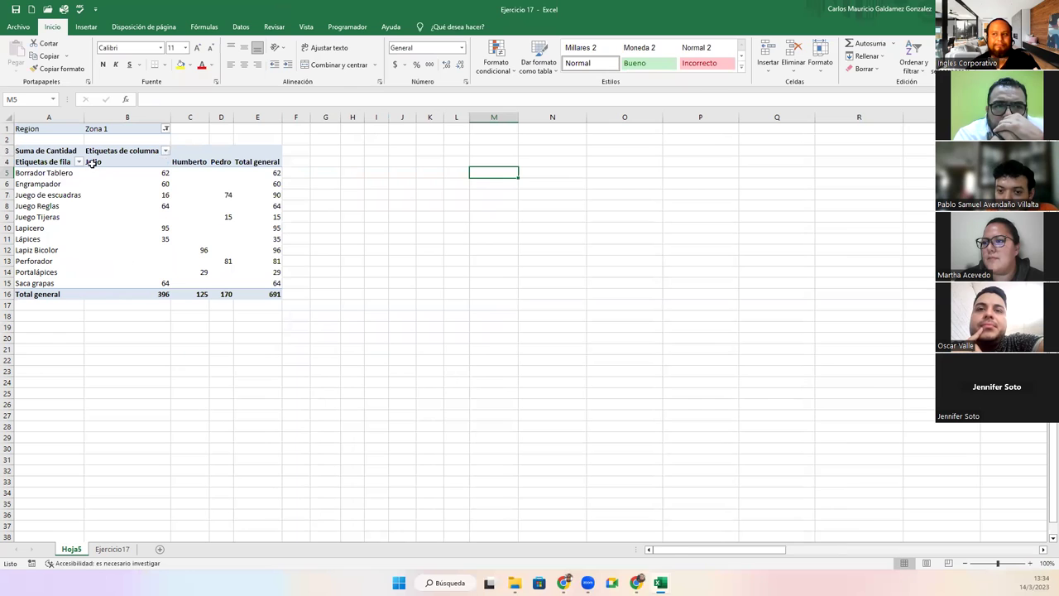
pyautogui.click(91, 163)
pyautogui.click(130, 207)
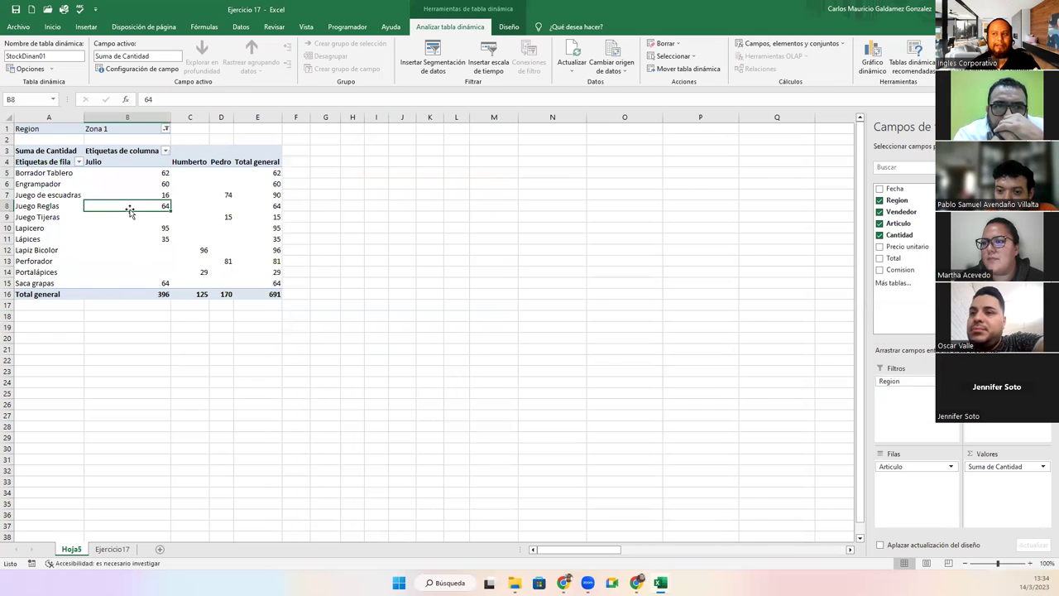
pyautogui.click(273, 294)
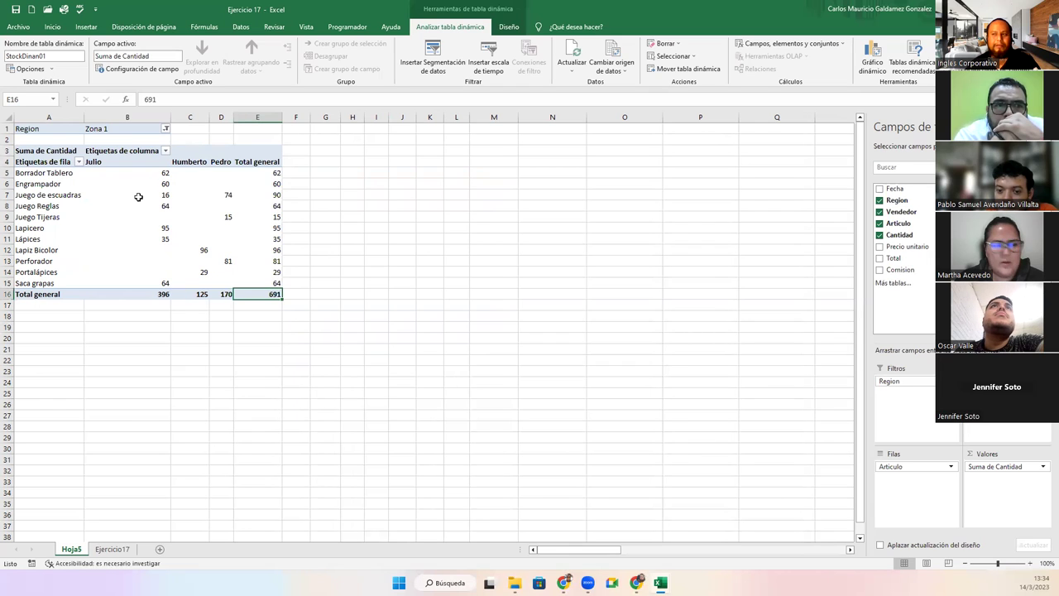
# - Switch the Region filter to Zona 2 and check its grand total
pyautogui.click(165, 129)
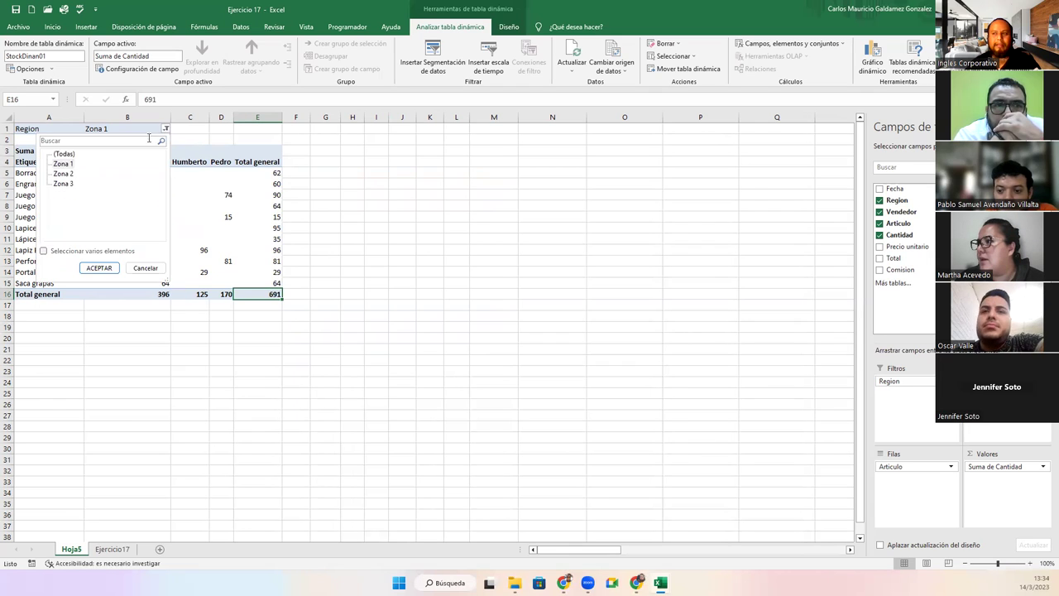
pyautogui.click(65, 174)
pyautogui.click(98, 267)
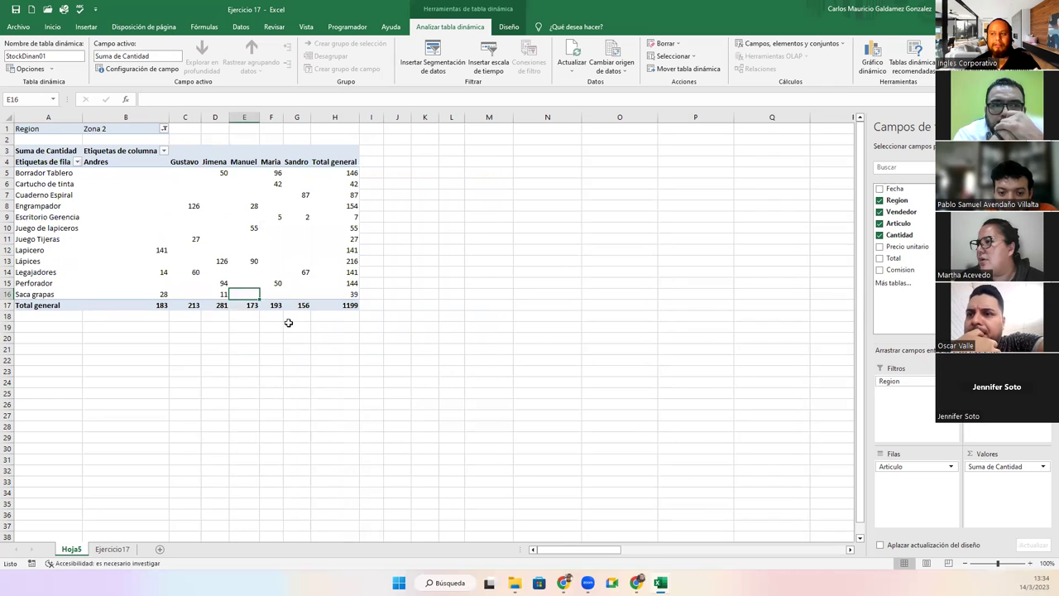
pyautogui.click(342, 304)
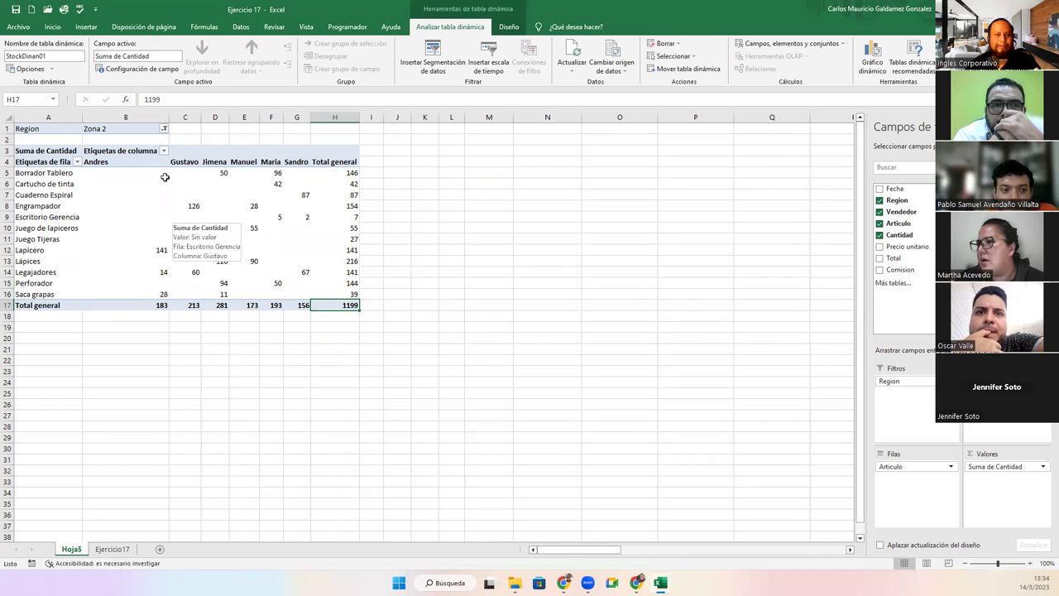
# - Switch the Region filter to Zona 3 and check its grand total
pyautogui.click(165, 128)
pyautogui.click(69, 185)
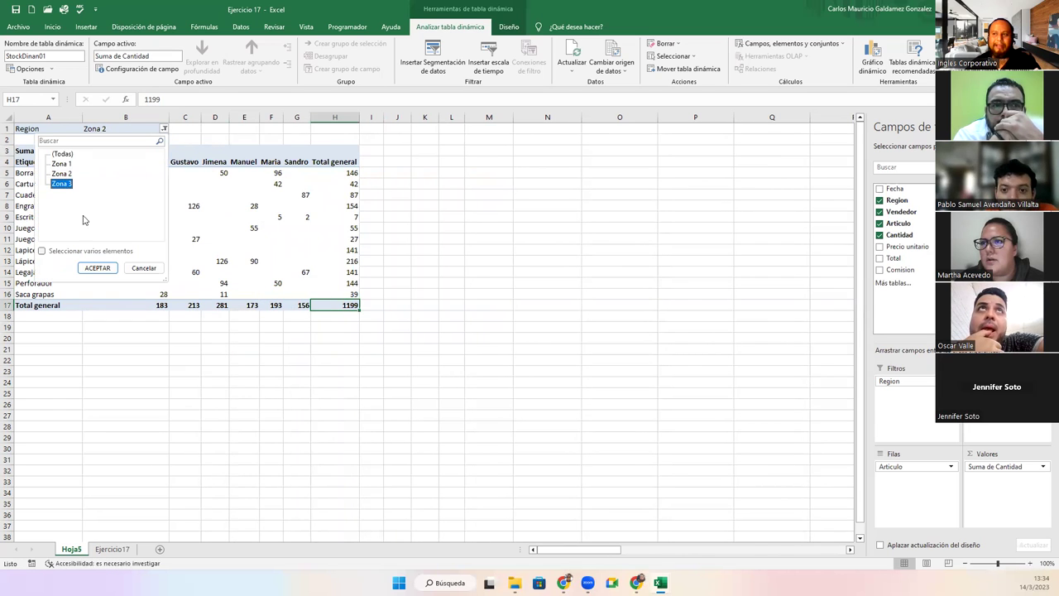
pyautogui.click(97, 267)
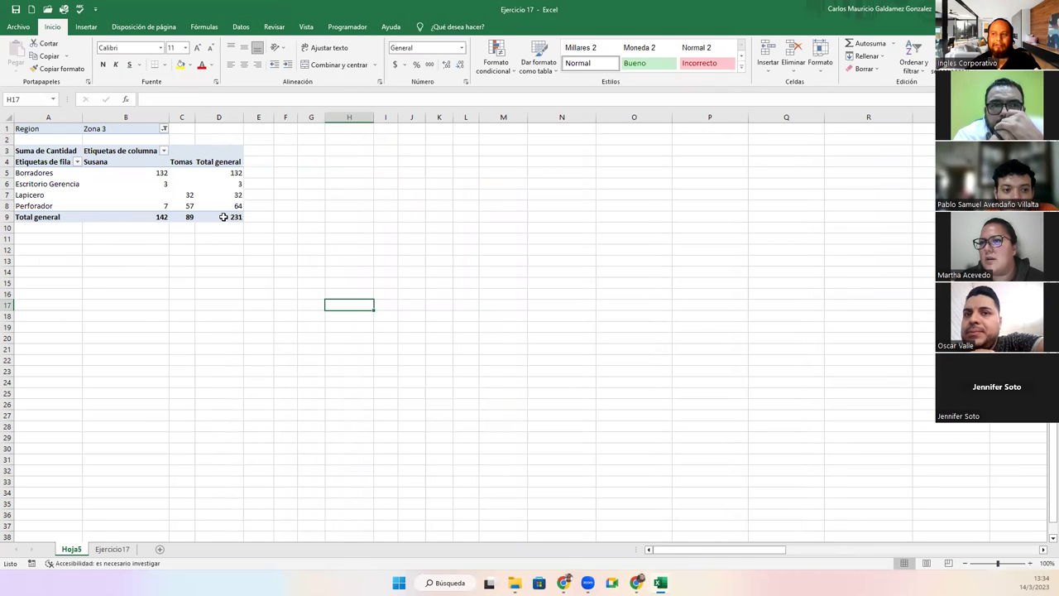
pyautogui.click(224, 217)
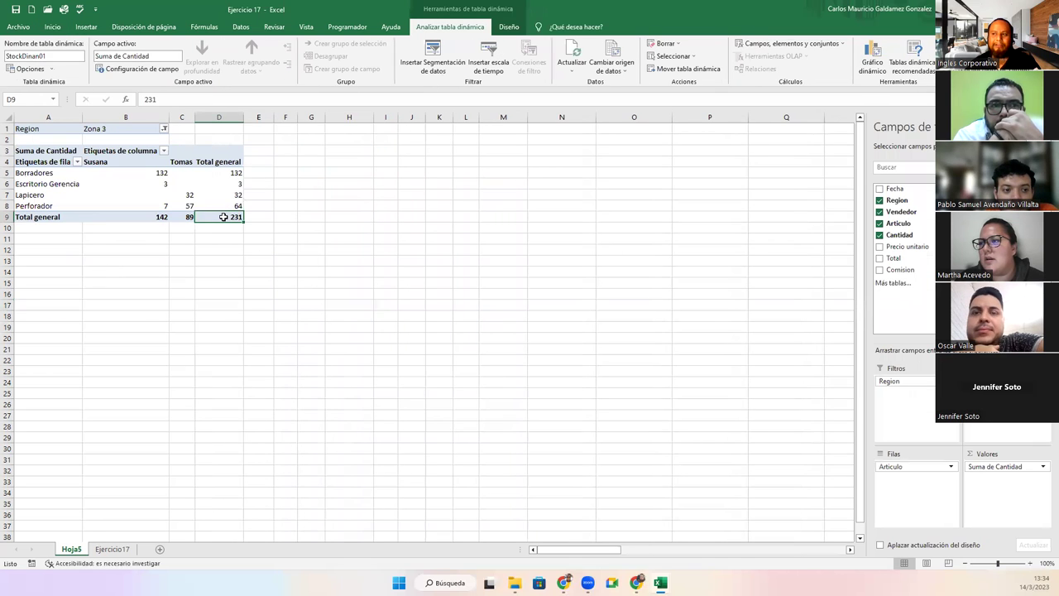
# - Reset the Region filter to (Todas) and check the overall grand total
pyautogui.click(164, 130)
pyautogui.click(73, 156)
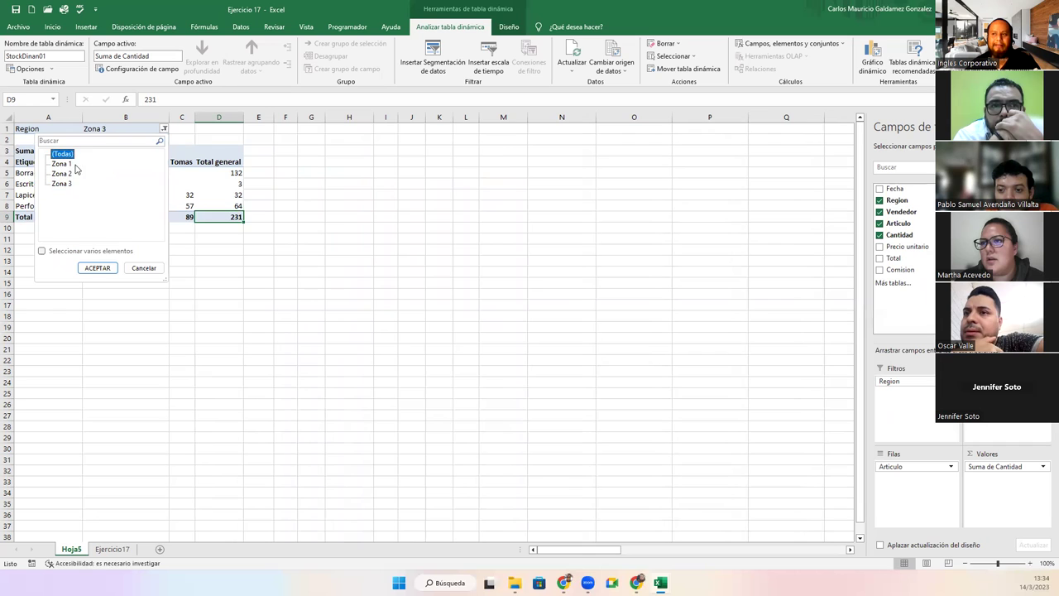
pyautogui.click(97, 267)
pyautogui.click(470, 362)
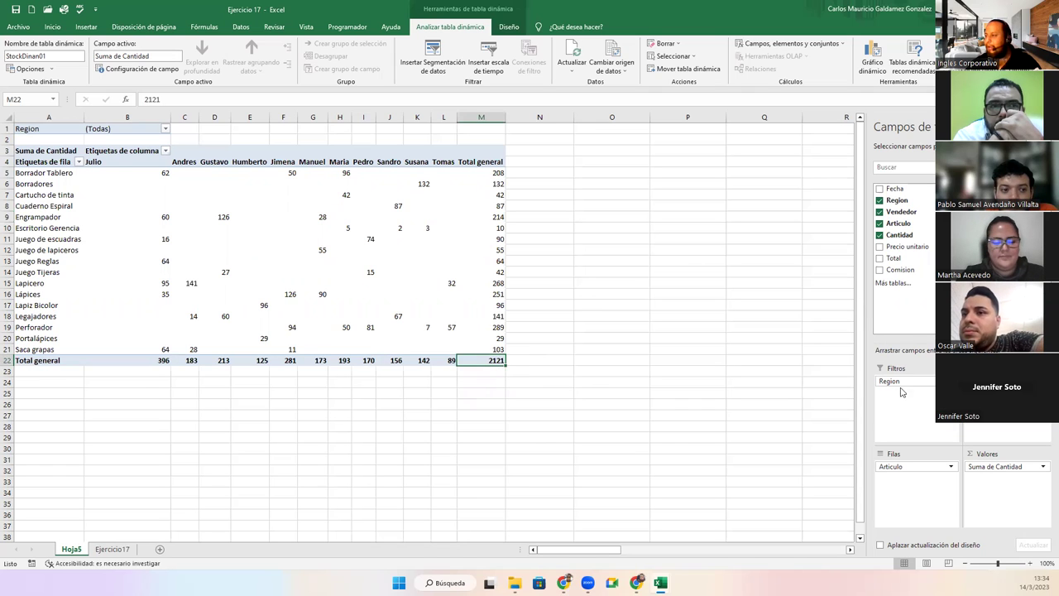
# - Replace the Region report filter with Fecha, show only 06/01/2012, and check the grand total
pyautogui.moveTo(898, 382); pyautogui.dragTo(928, 320)
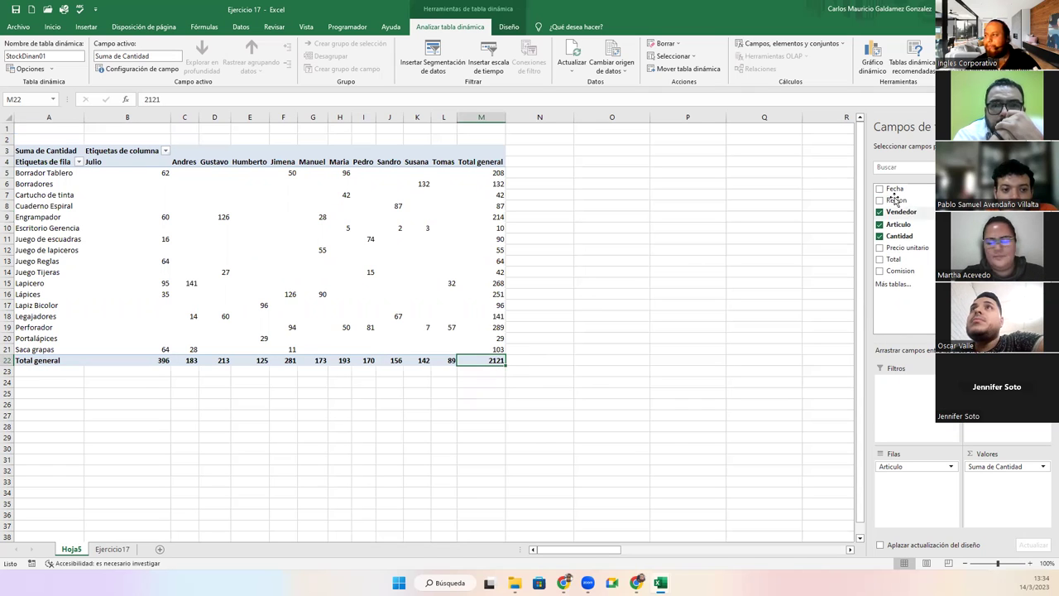
pyautogui.moveTo(914, 396); pyautogui.dragTo(914, 396)
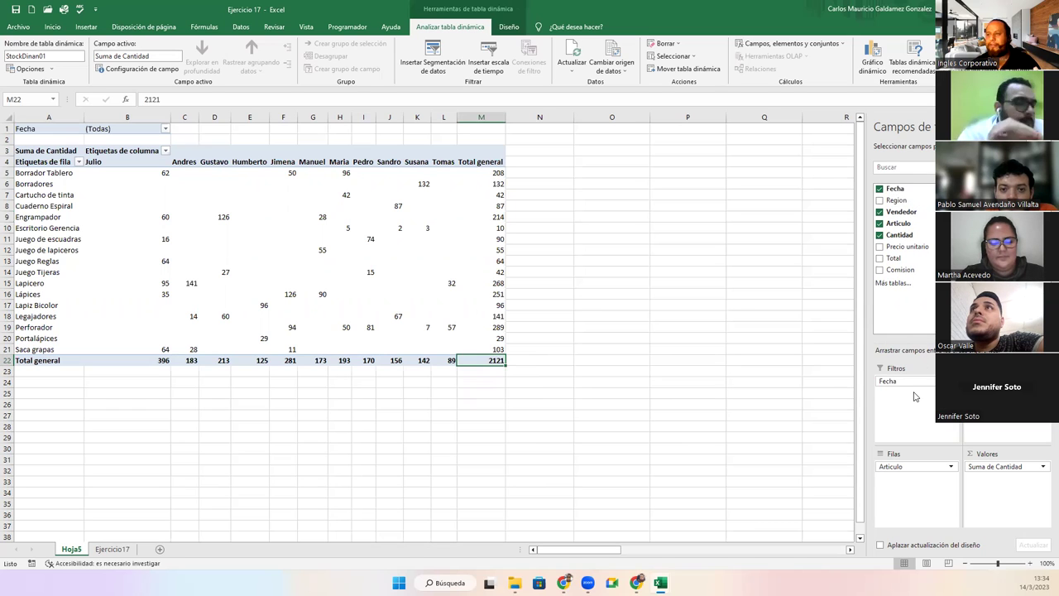
pyautogui.click(166, 129)
pyautogui.moveTo(164, 182); pyautogui.dragTo(170, 160)
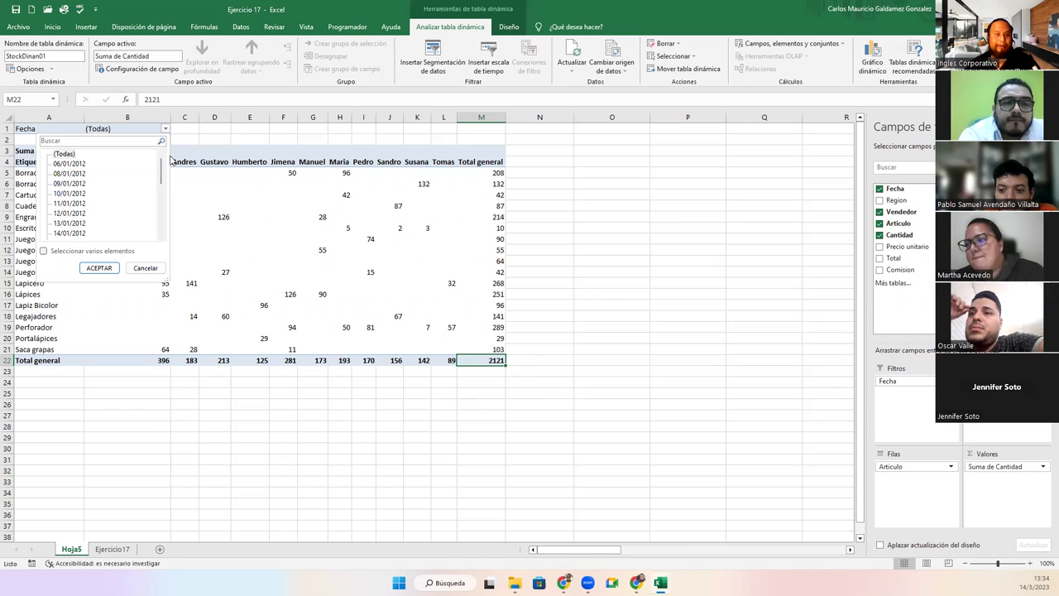
pyautogui.click(106, 274)
pyautogui.click(330, 238)
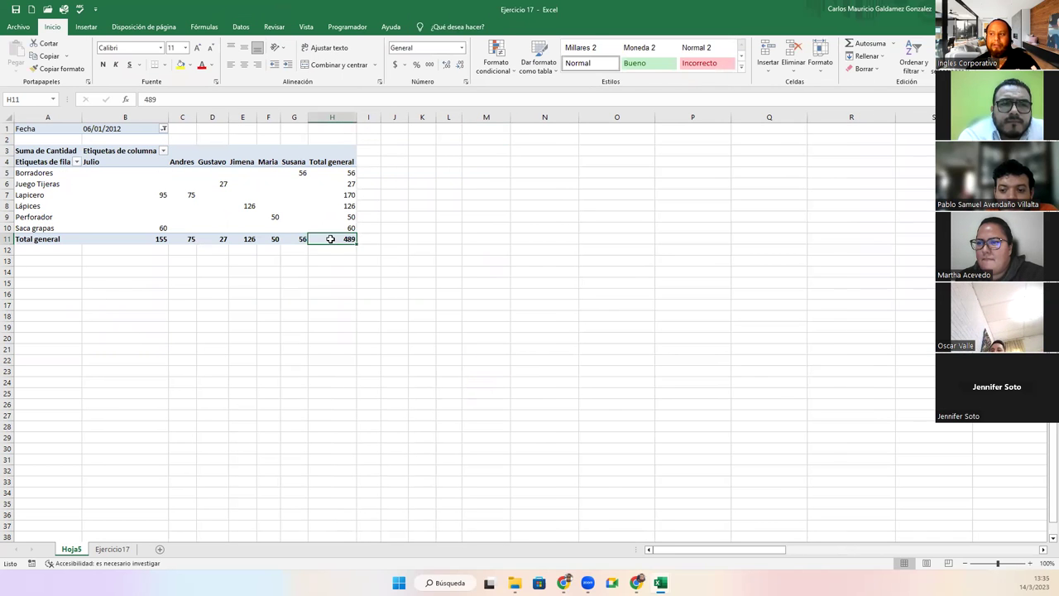
# - Switch the Fecha report filter to 08/01/2012 and, after viewing that day's data, to 09/01/2012
pyautogui.click(163, 129)
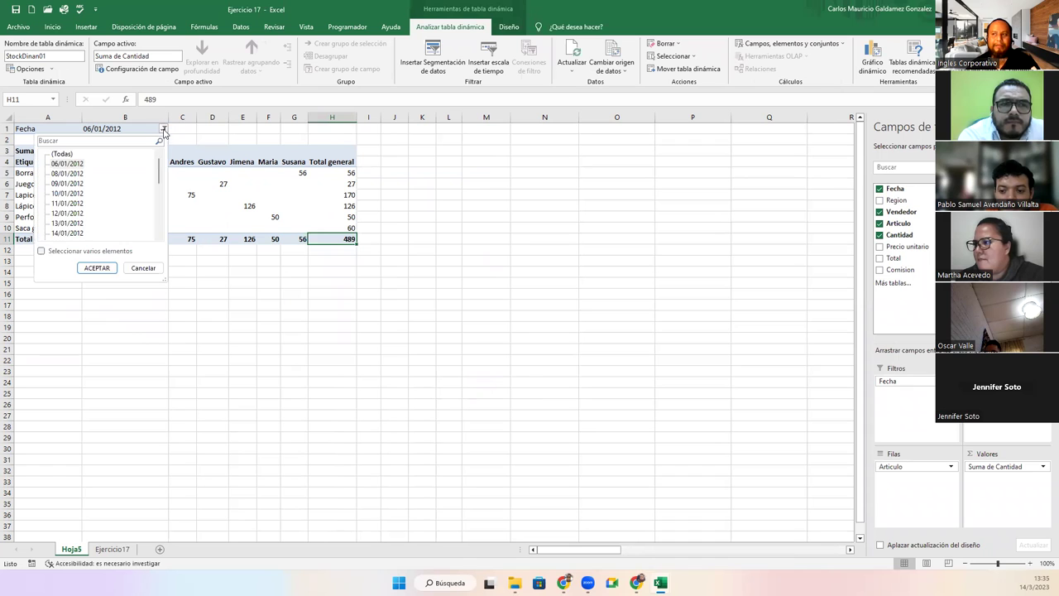
pyautogui.click(68, 173)
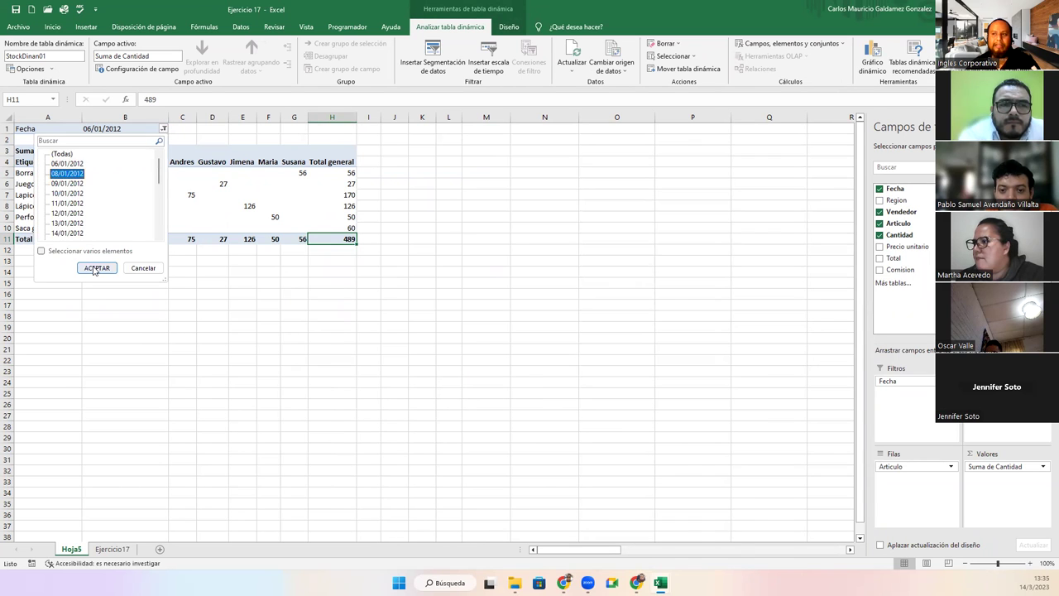
pyautogui.click(92, 267)
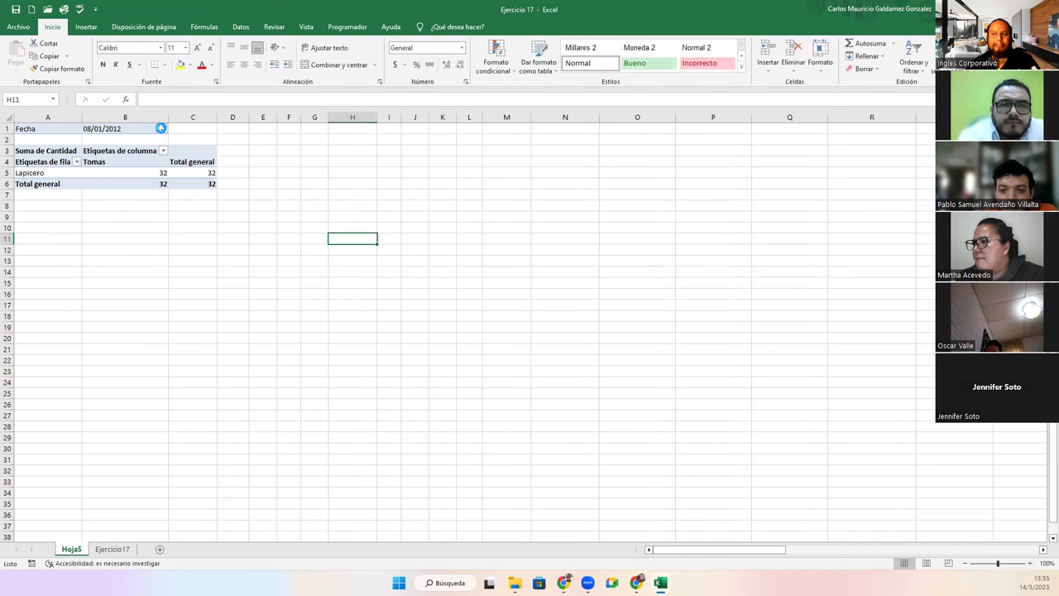
pyautogui.click(163, 129)
pyautogui.click(68, 184)
pyautogui.click(96, 268)
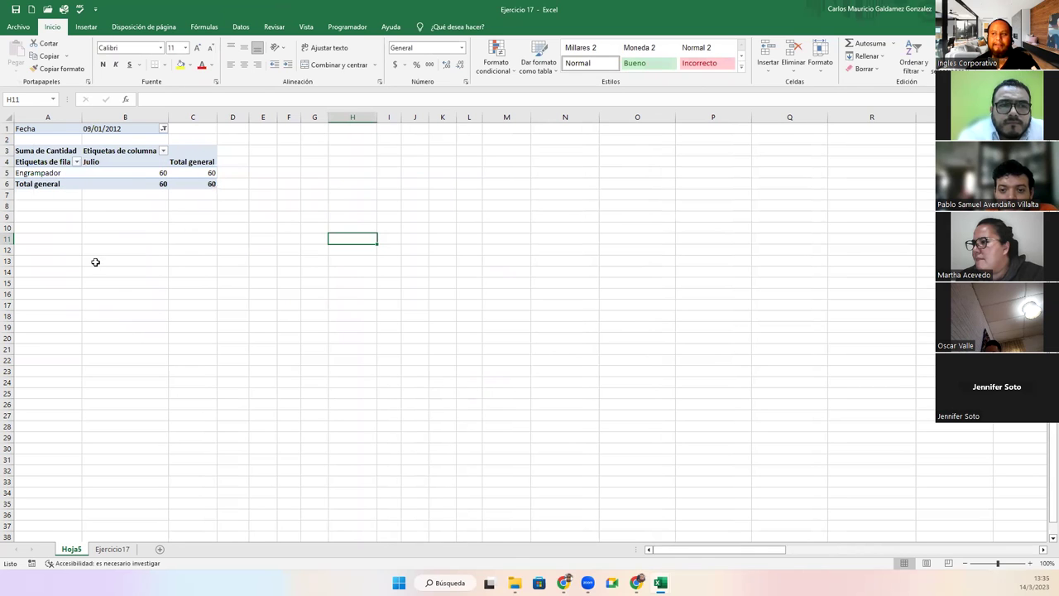
# - Enable multiple-item selection in the Fecha report filter and apply it with all dates checked
pyautogui.click(163, 129)
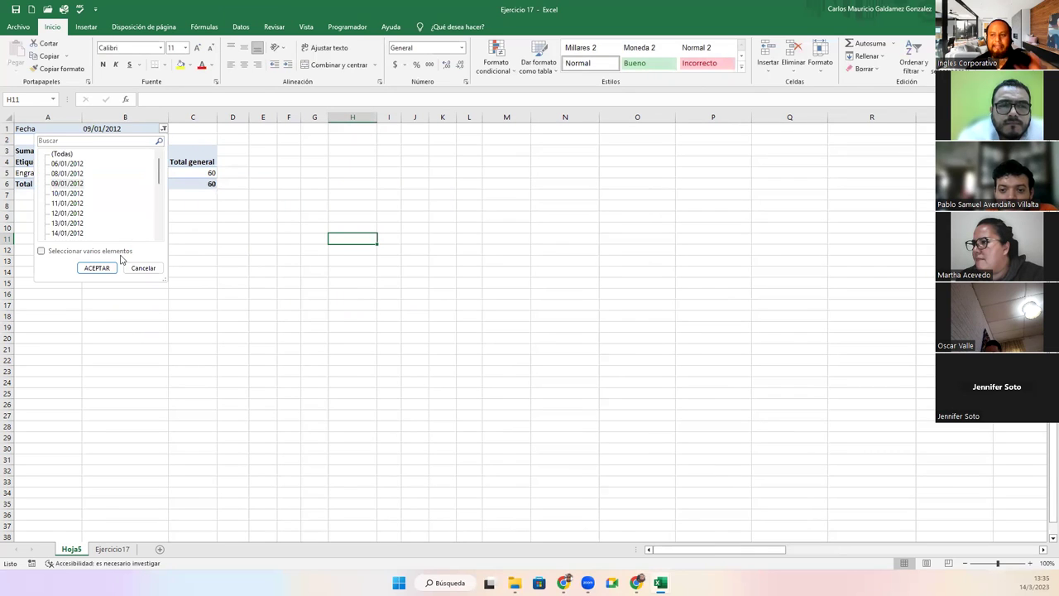
pyautogui.click(63, 252)
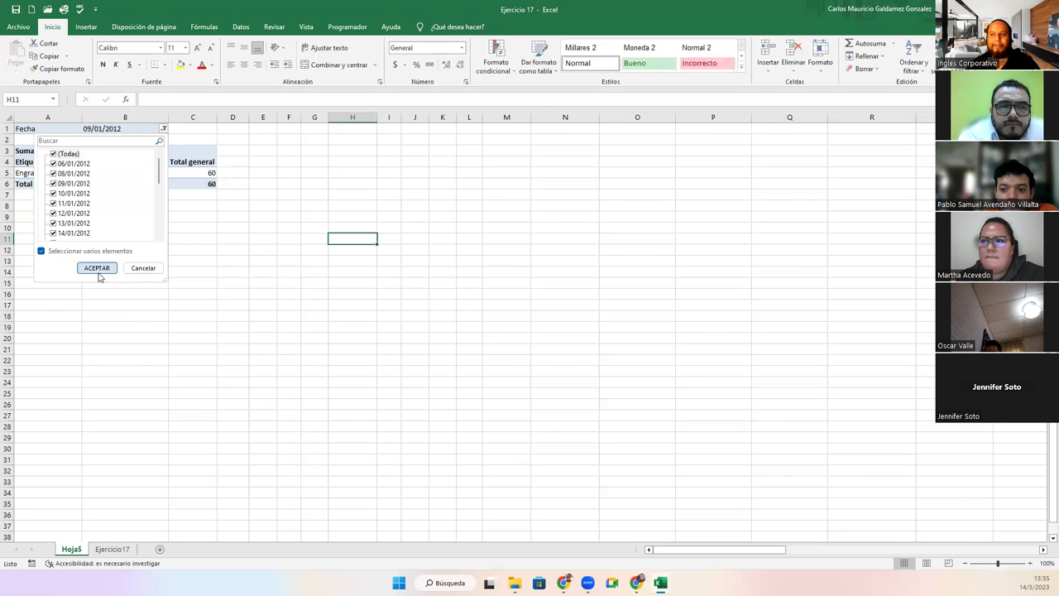
pyautogui.click(96, 277)
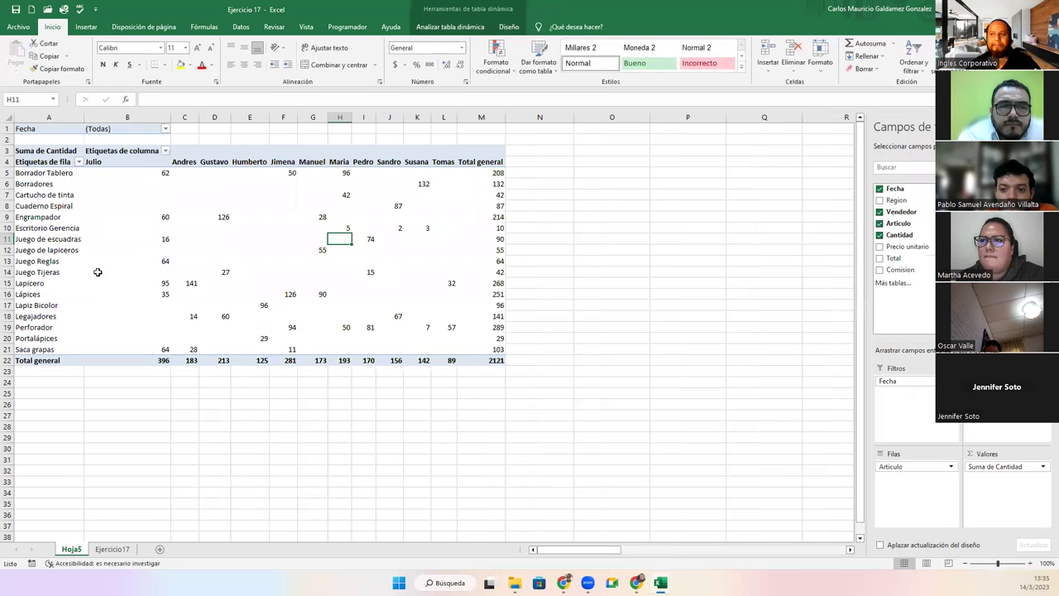
# - Restrict the Fecha report filter to the dates from 06/01/2012 through 15/01/2012
pyautogui.click(167, 129)
pyautogui.scroll(-7, 87, 219)
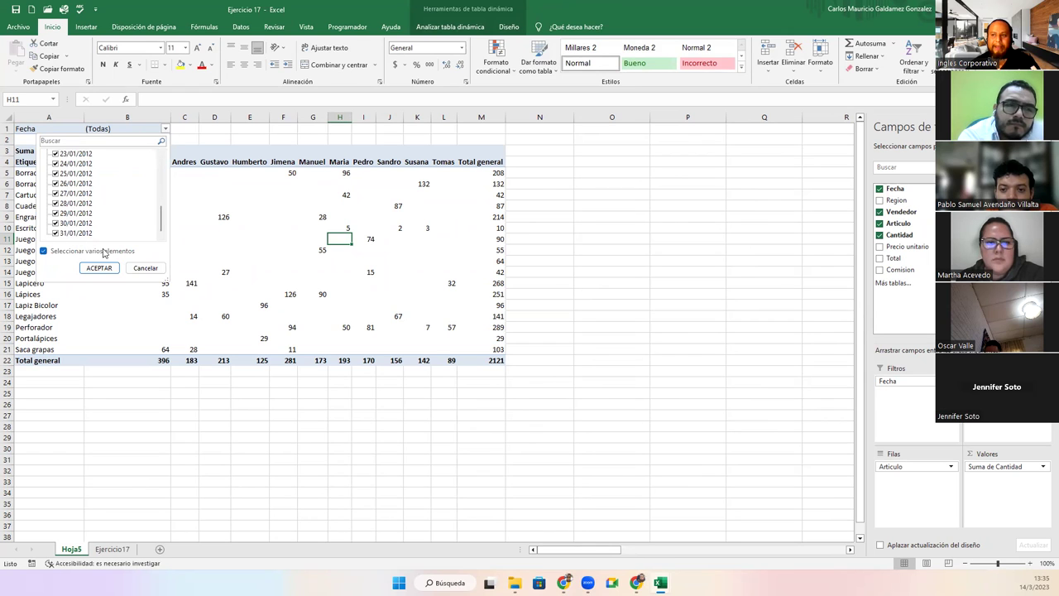
pyautogui.scroll(7, 91, 238)
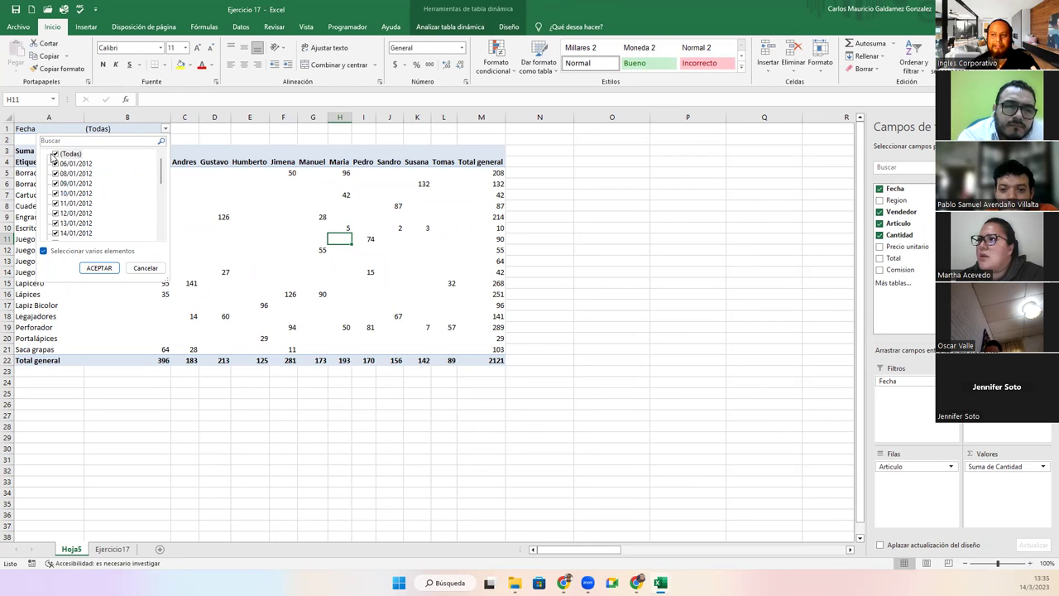
pyautogui.click(55, 154)
pyautogui.click(55, 164)
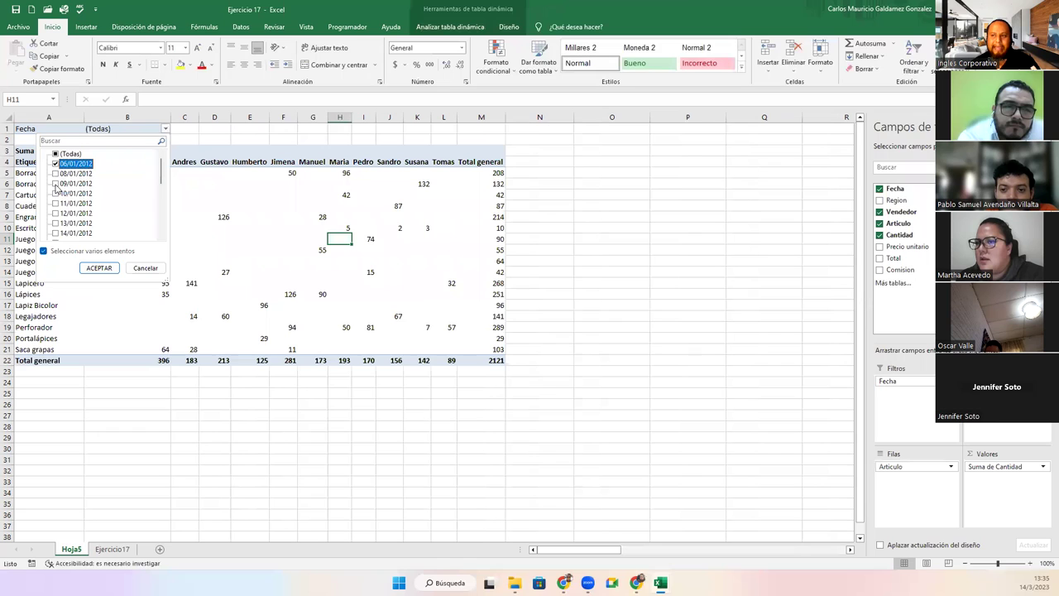
pyautogui.click(55, 174)
pyautogui.click(55, 184)
pyautogui.click(55, 194)
pyautogui.click(56, 204)
pyautogui.click(55, 214)
pyautogui.click(56, 224)
pyautogui.click(55, 233)
pyautogui.scroll(-3, 56, 234)
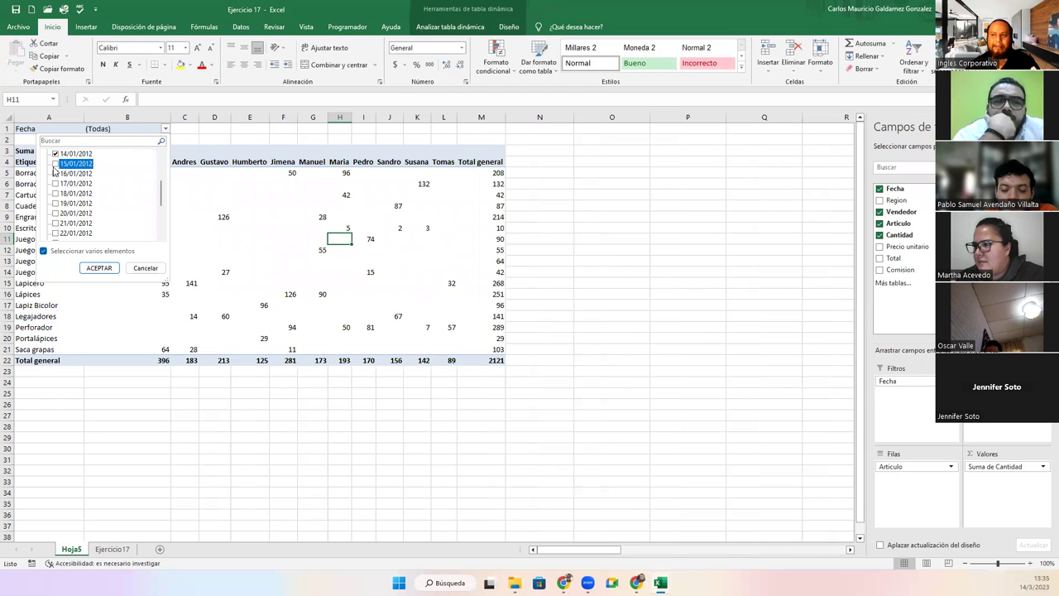
pyautogui.click(97, 267)
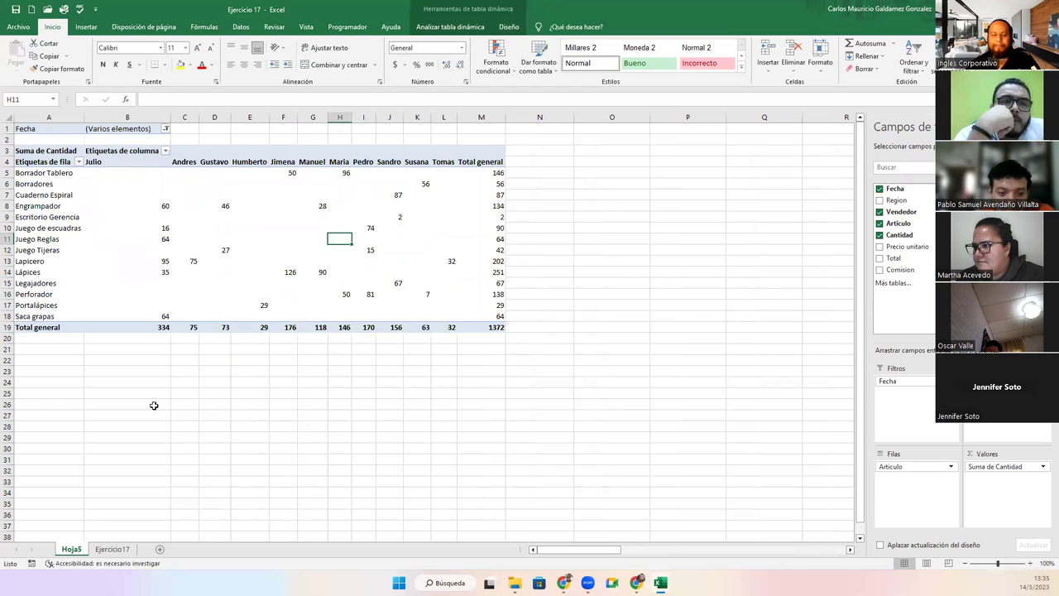
# - Reset the Fecha report filter to (Todas) with multiple selection off, and check the pivot table's name
pyautogui.click(166, 129)
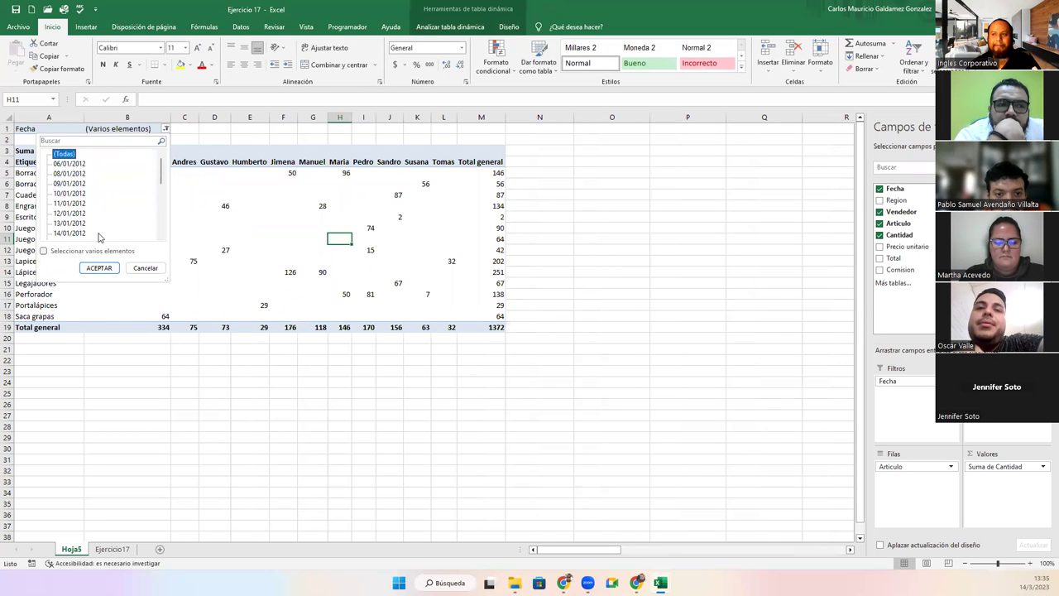
pyautogui.click(99, 267)
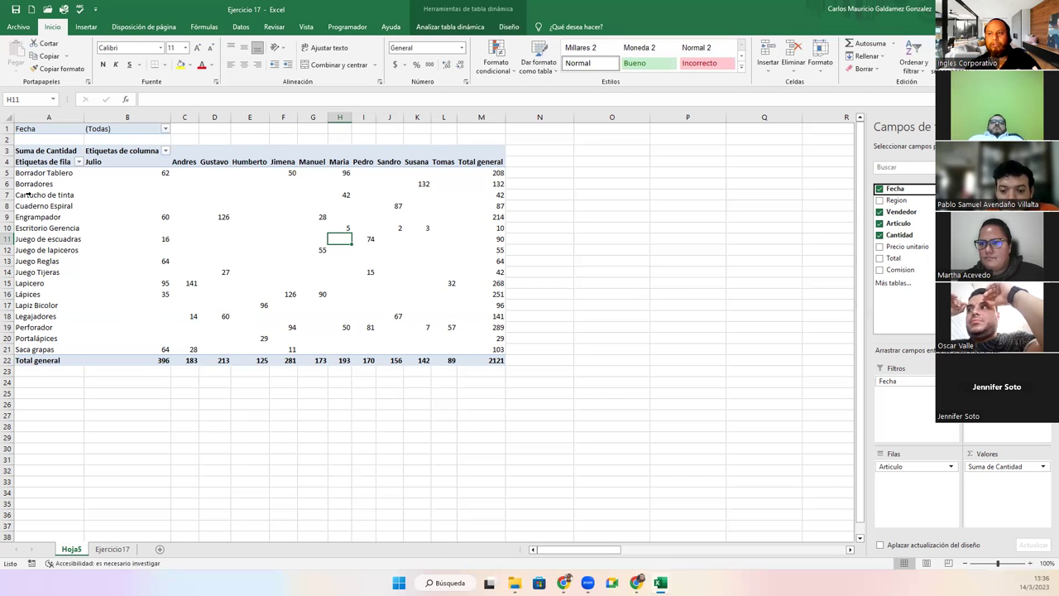
pyautogui.click(208, 206)
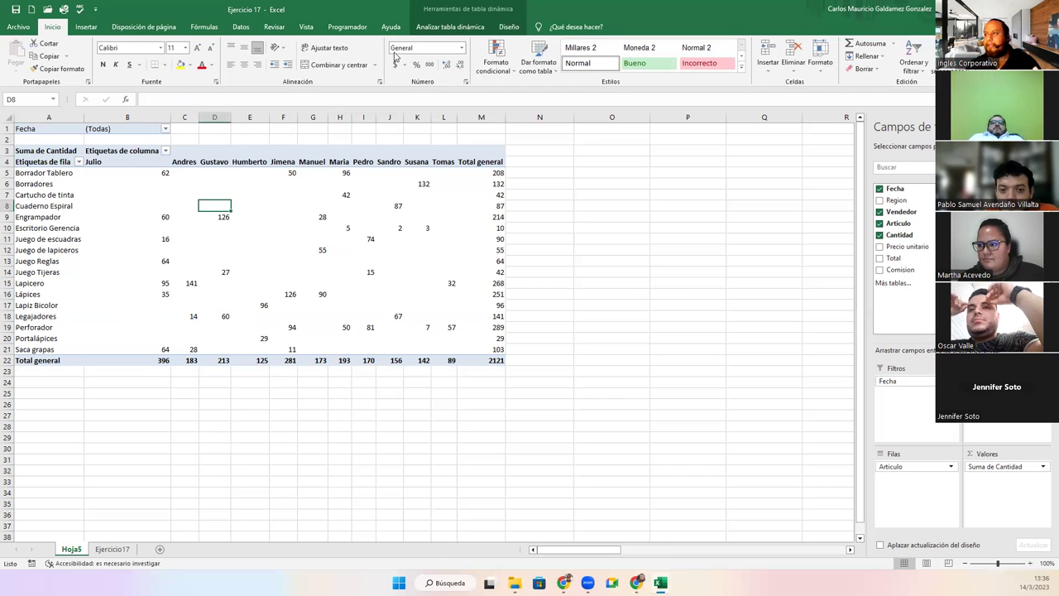
pyautogui.click(451, 27)
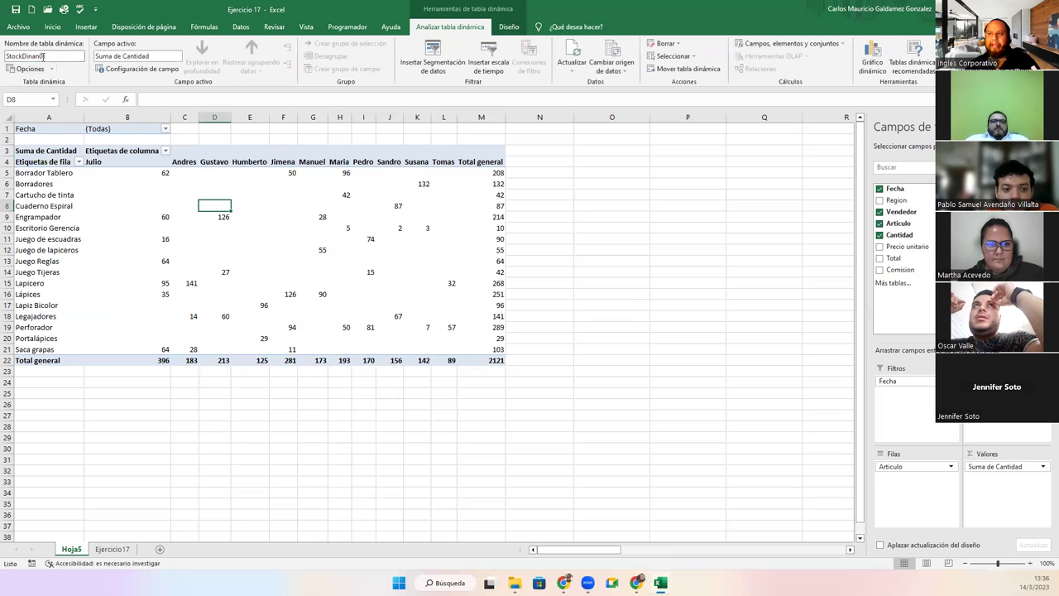
pyautogui.click(58, 56)
pyautogui.doubleClick(48, 56)
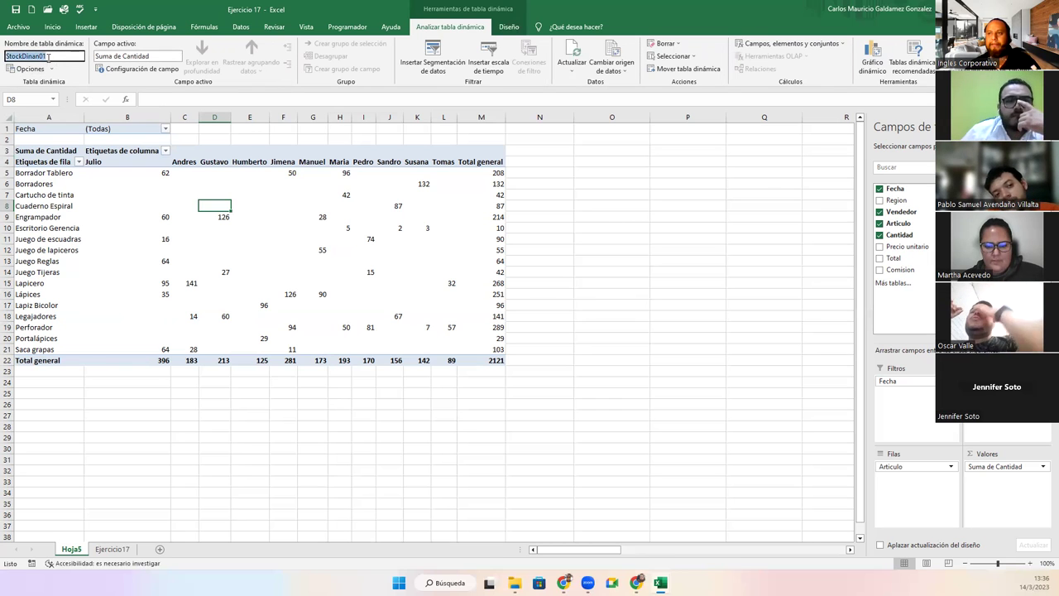
pyautogui.click(237, 239)
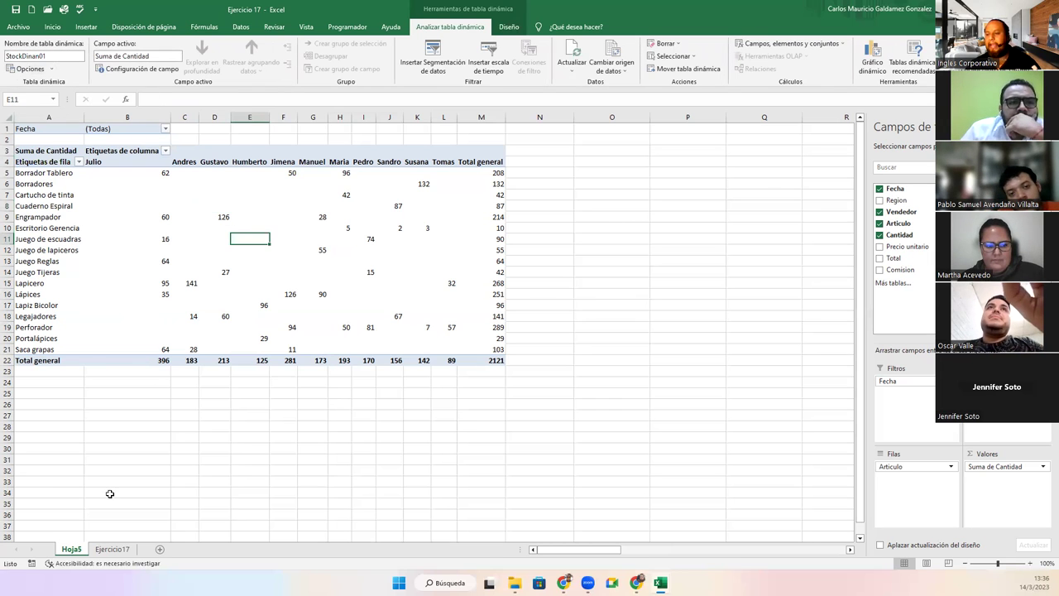
# - From the Ejercicio17 data, preview the recommended pivot tables and insert the one summing Precio unitario, Comision and Cantidad by Articulo
pyautogui.click(99, 551)
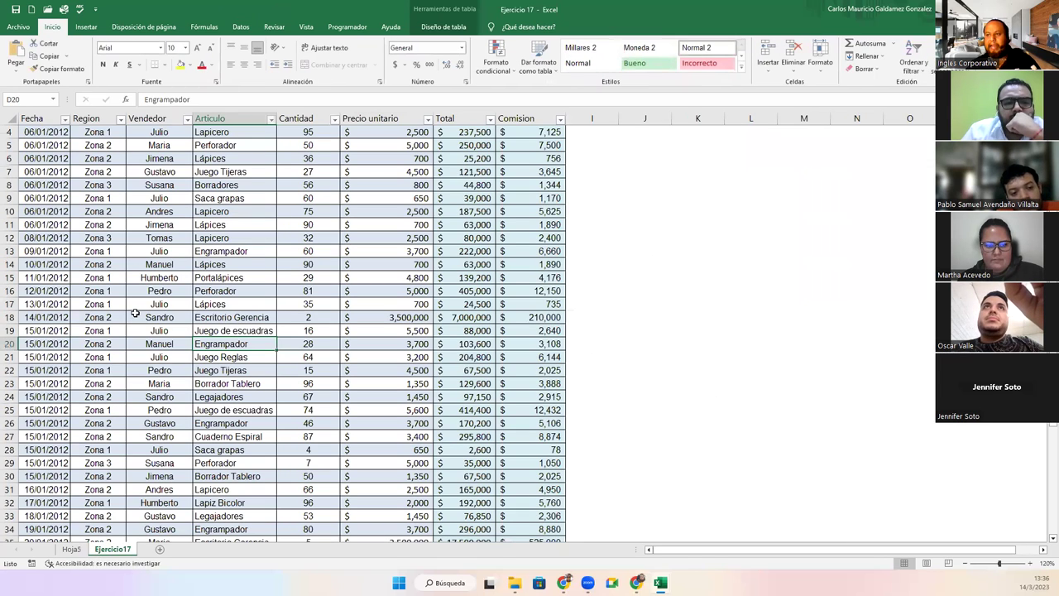
pyautogui.click(86, 27)
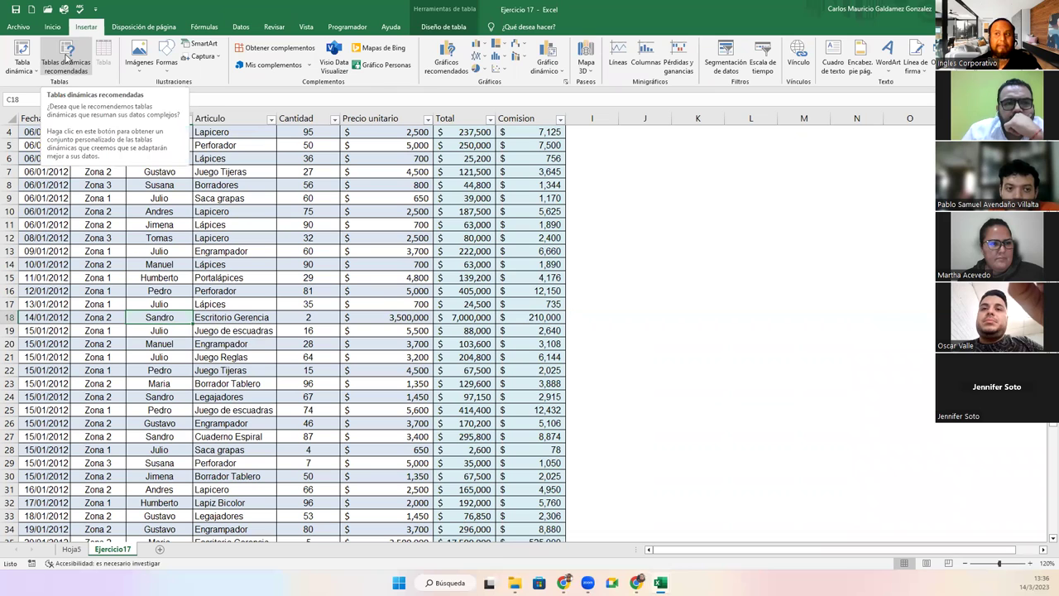
pyautogui.click(68, 59)
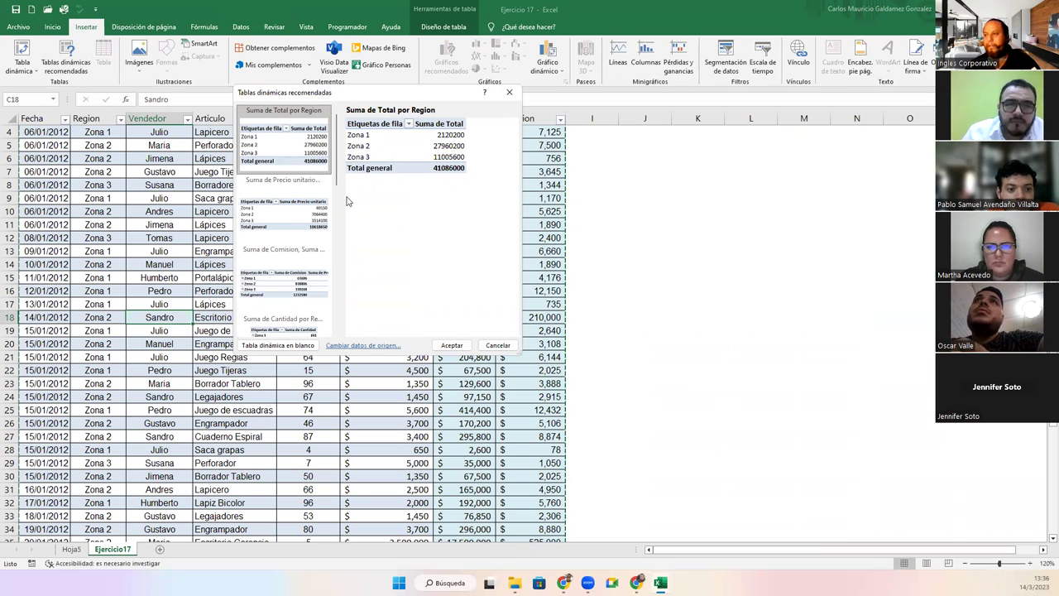
pyautogui.click(270, 223)
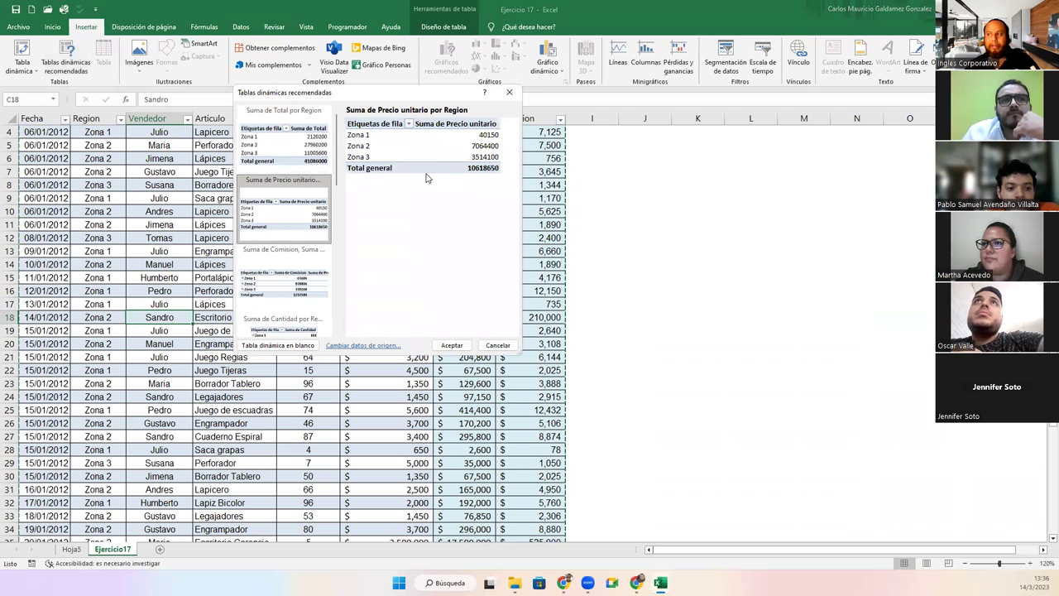
pyautogui.click(277, 286)
pyautogui.scroll(-3, 276, 285)
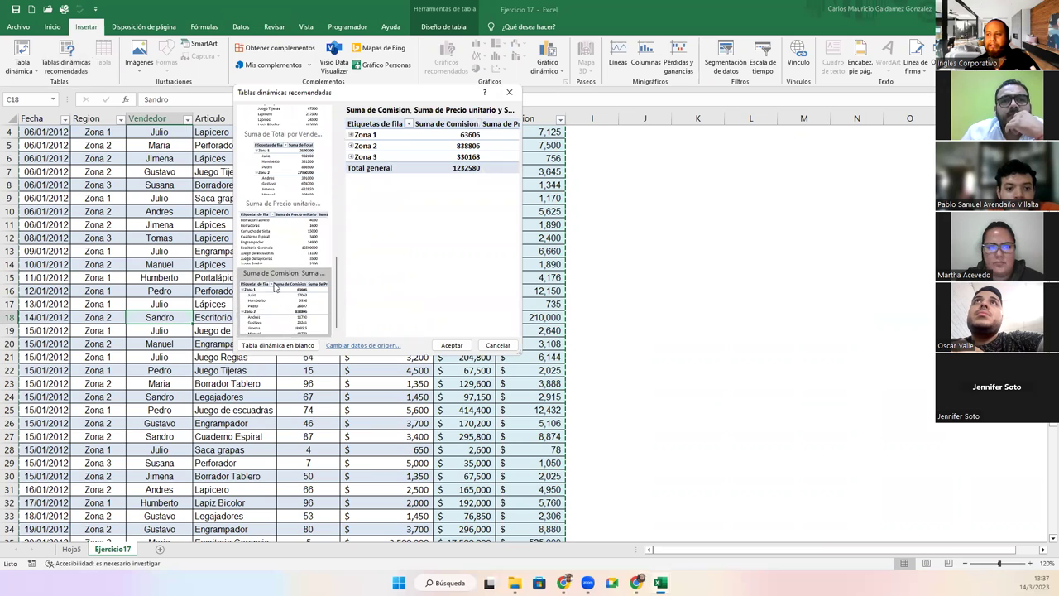
pyautogui.click(273, 250)
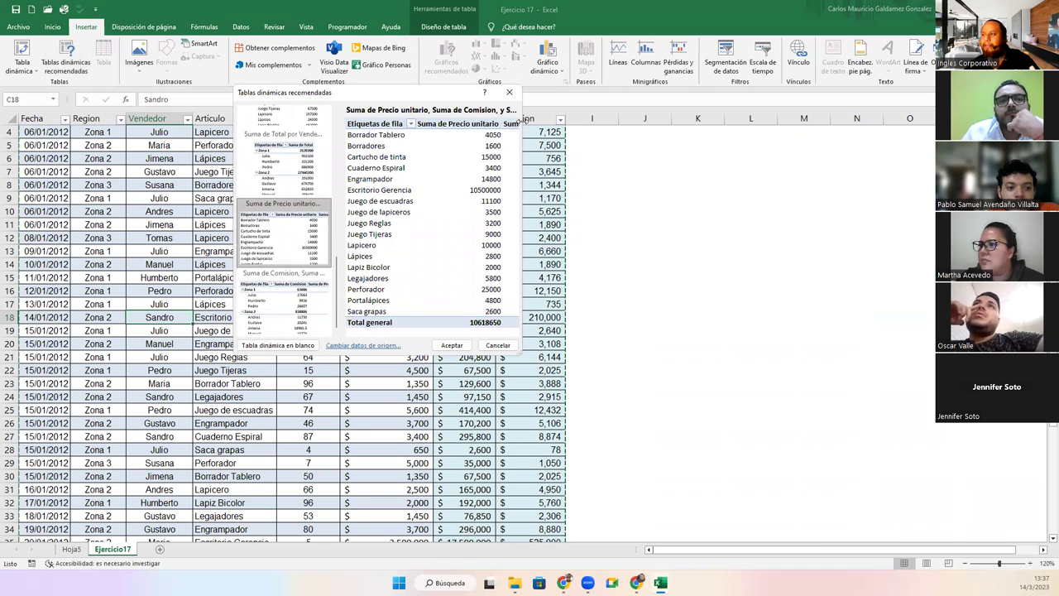
pyautogui.moveTo(521, 120); pyautogui.dragTo(663, 124)
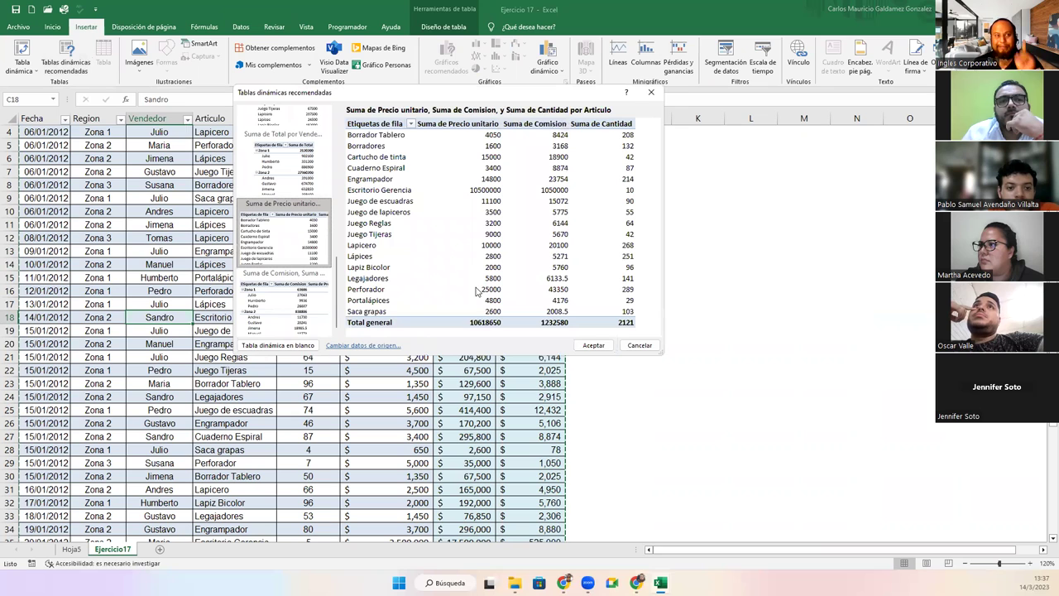
pyautogui.click(593, 345)
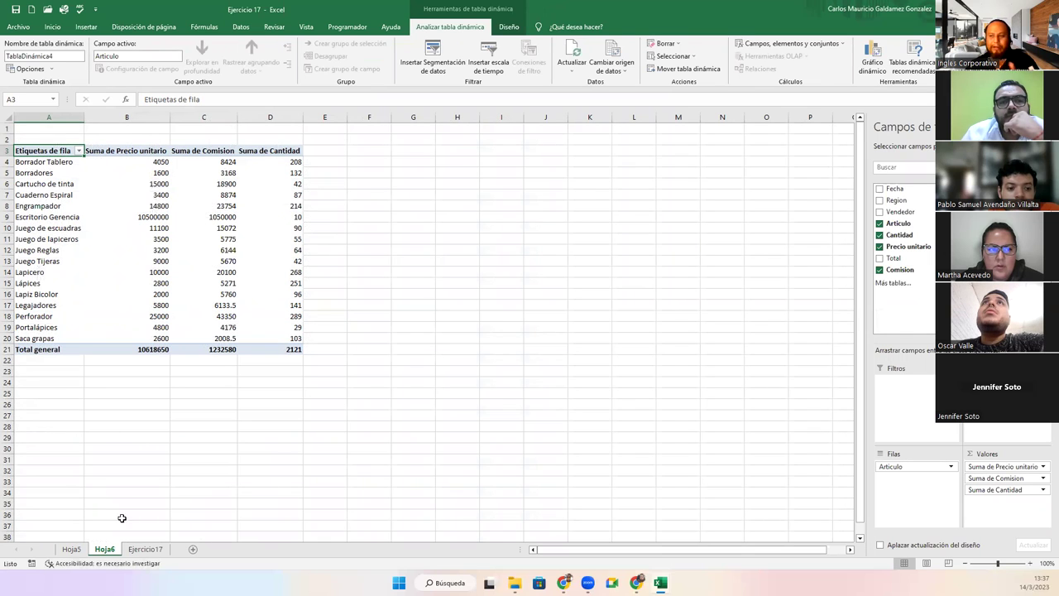
# - Rename the newly inserted pivot table as StockDinan02
pyautogui.hotkey('ctrl', 'a')
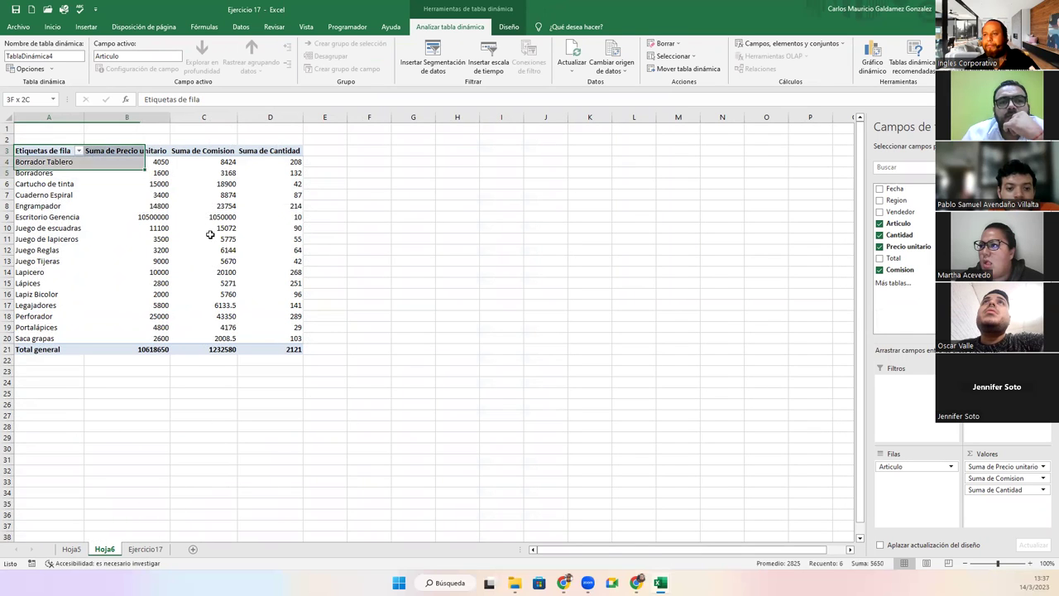
pyautogui.click(64, 54)
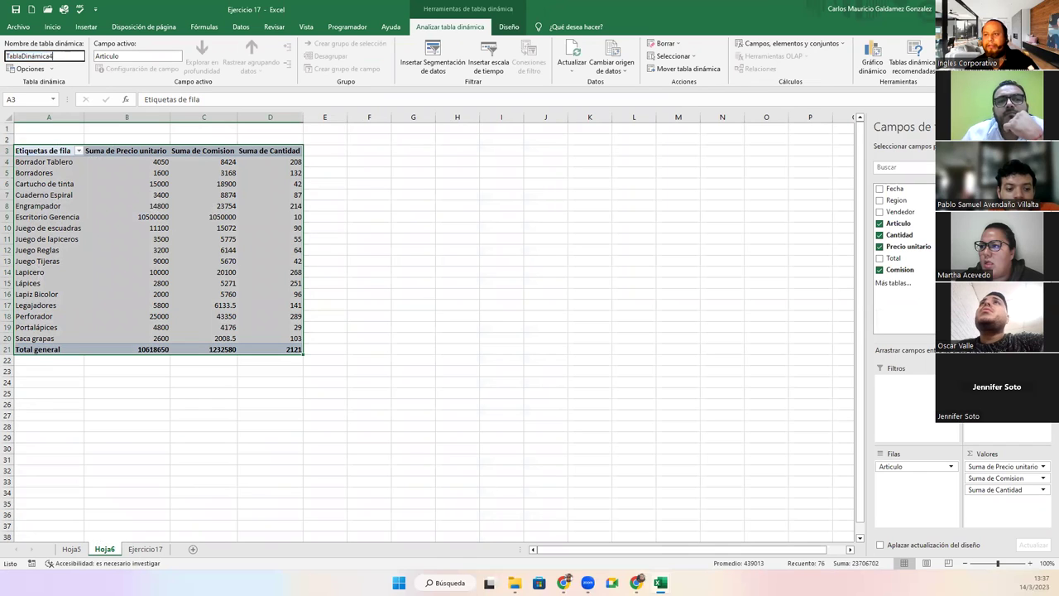
pyautogui.write('StockDinam')
pyautogui.press('Return')
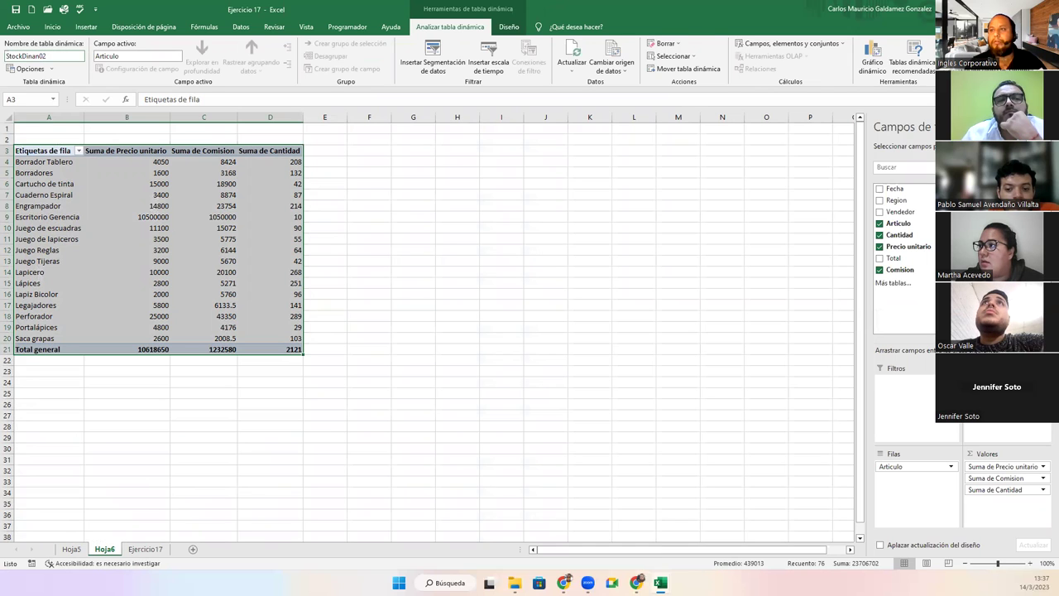
pyautogui.click(418, 285)
pyautogui.moveTo(37, 151); pyautogui.dragTo(303, 351)
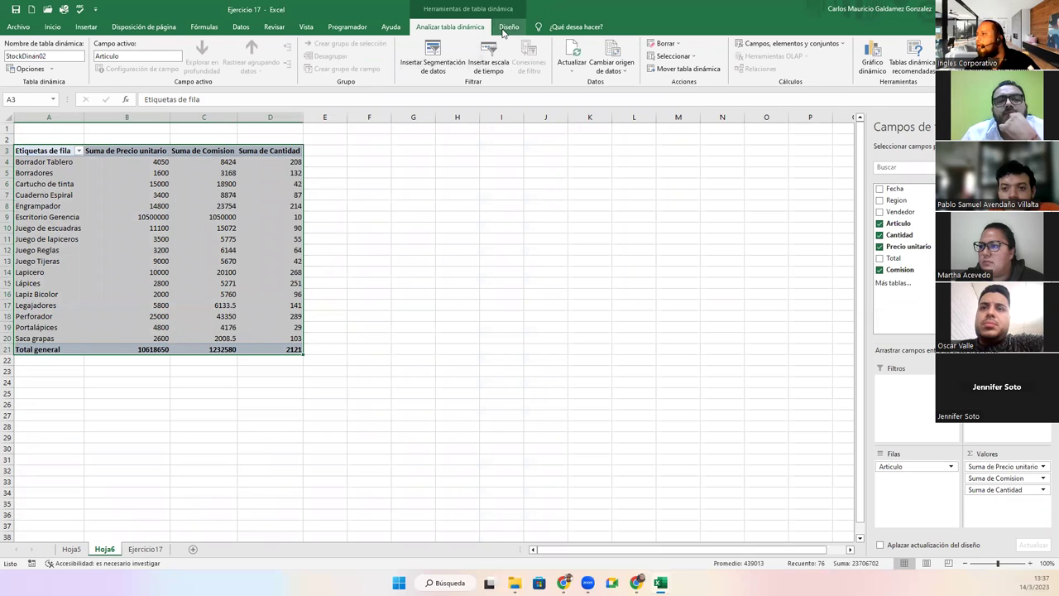
pyautogui.click(684, 71)
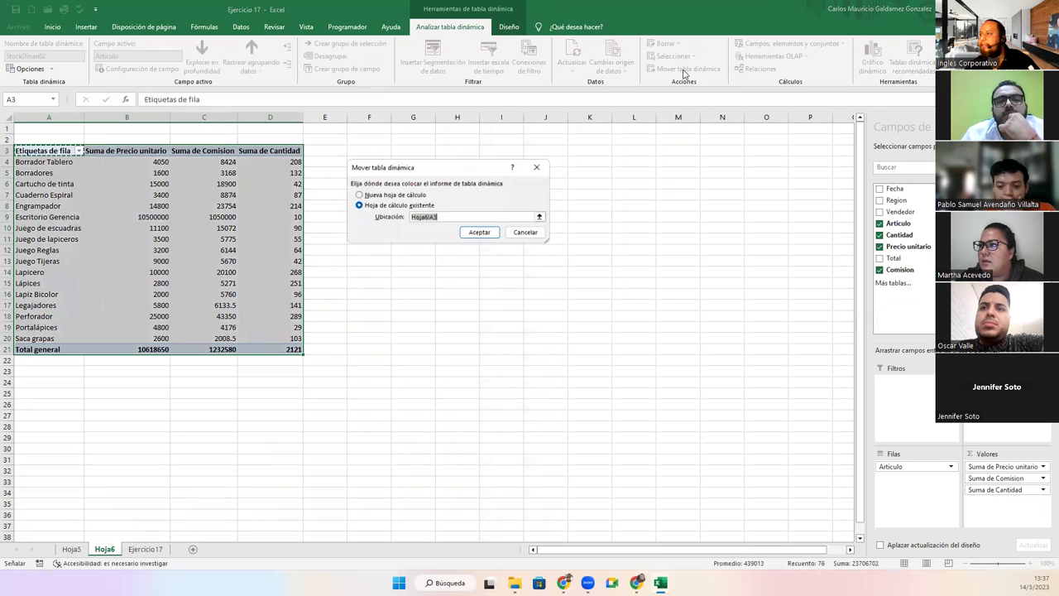
pyautogui.click(541, 217)
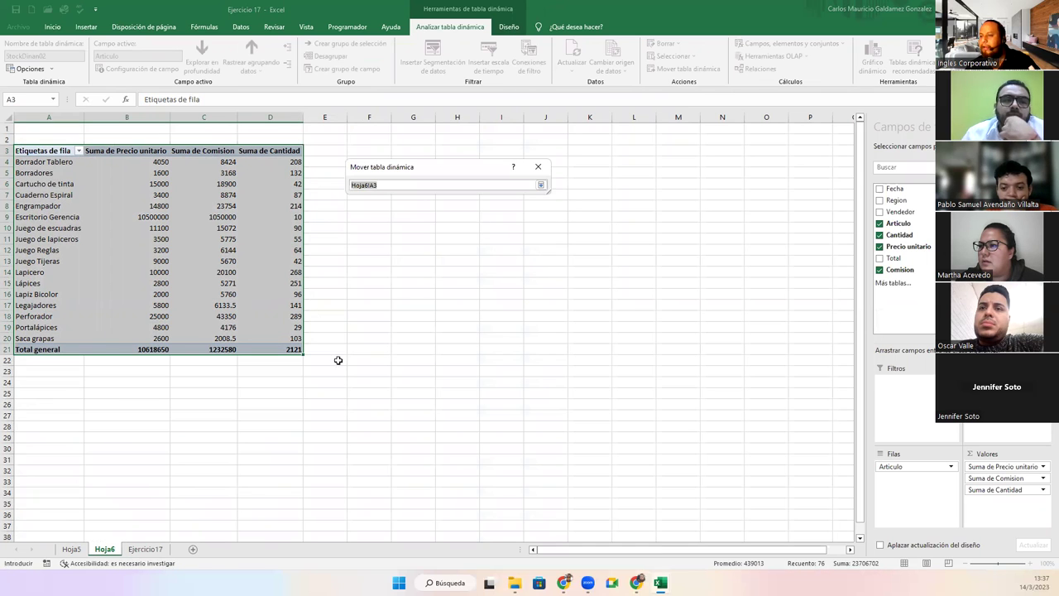
pyautogui.click(149, 550)
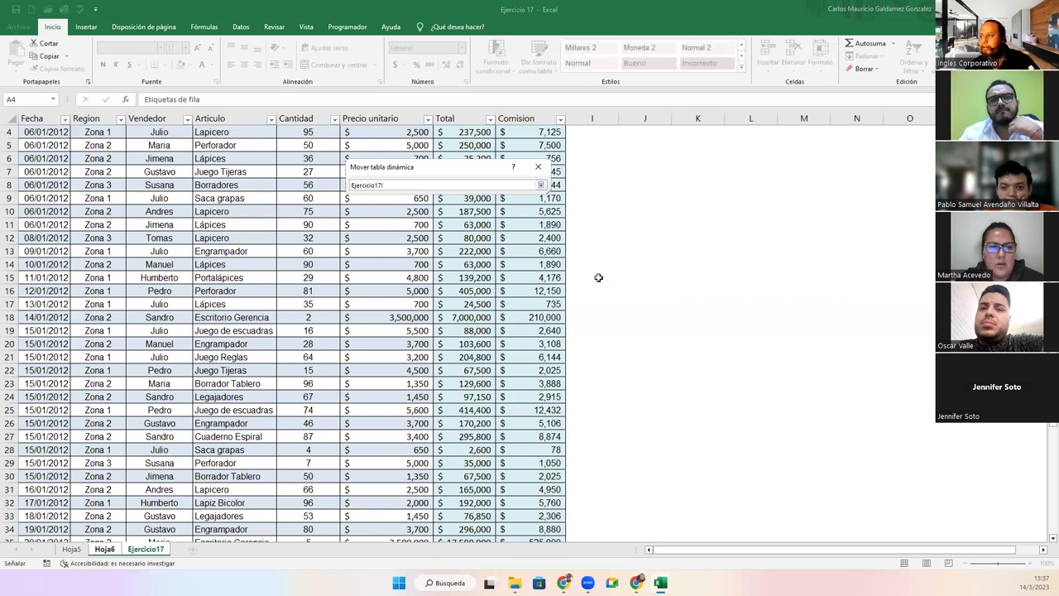
pyautogui.click(71, 549)
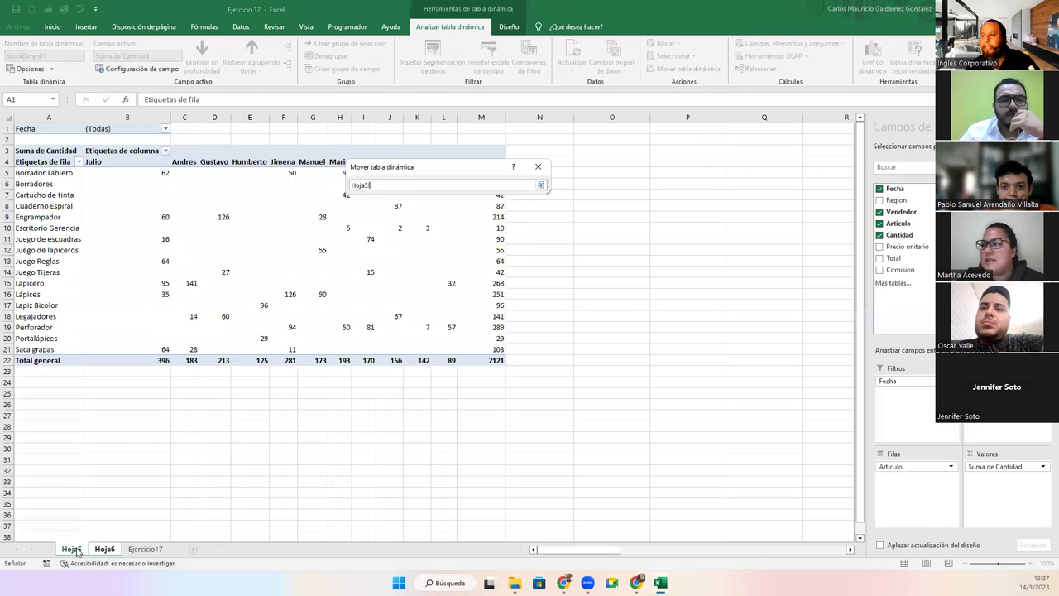
pyautogui.click(104, 550)
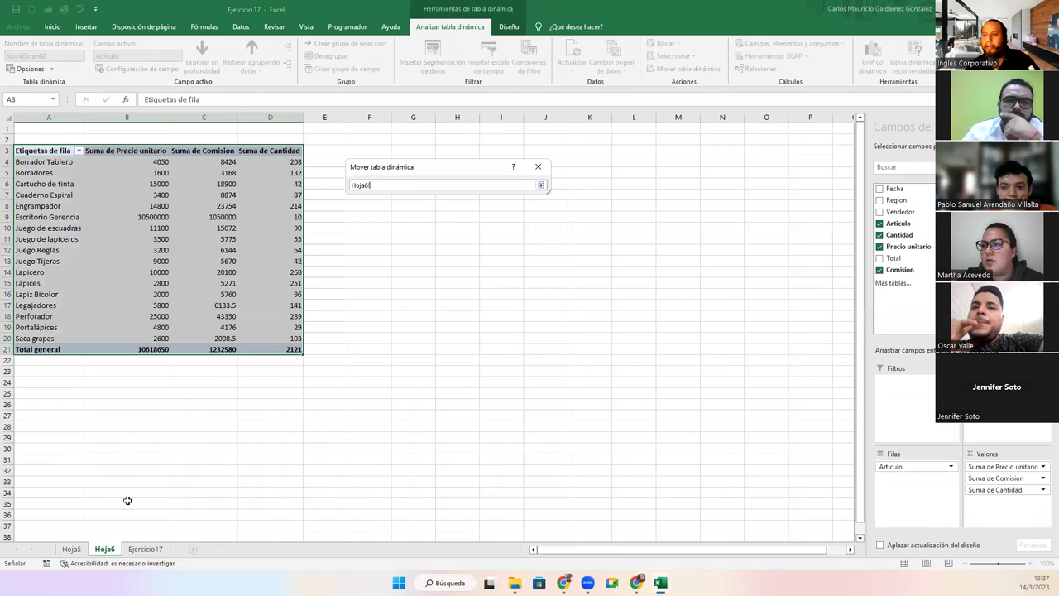
pyautogui.click(85, 261)
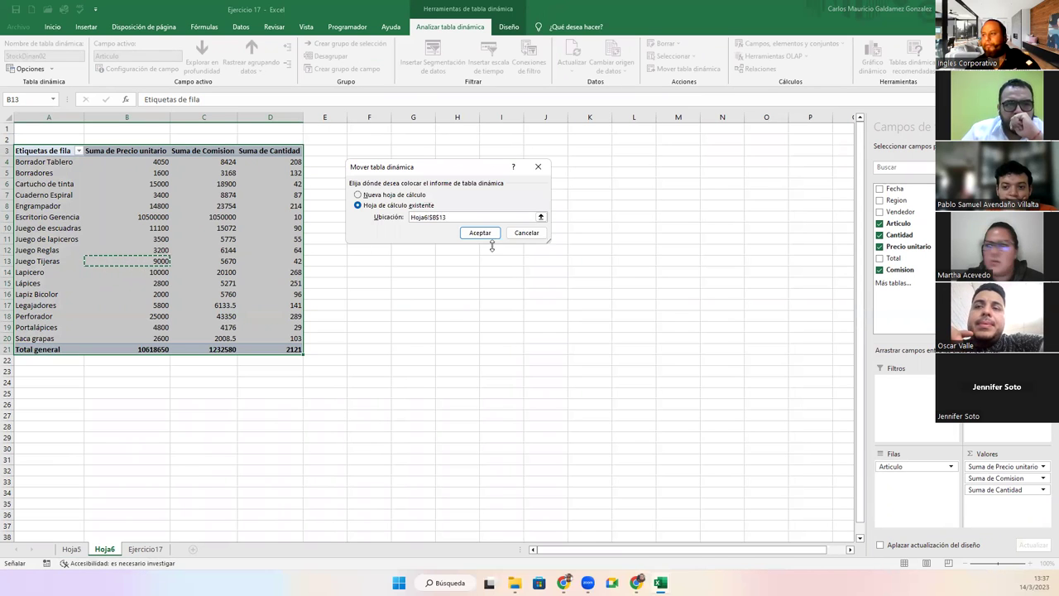
pyautogui.click(526, 233)
# - Move the StockDinan02 pivot table to cell A27 of the existing Hoja5 sheet
pyautogui.click(156, 208)
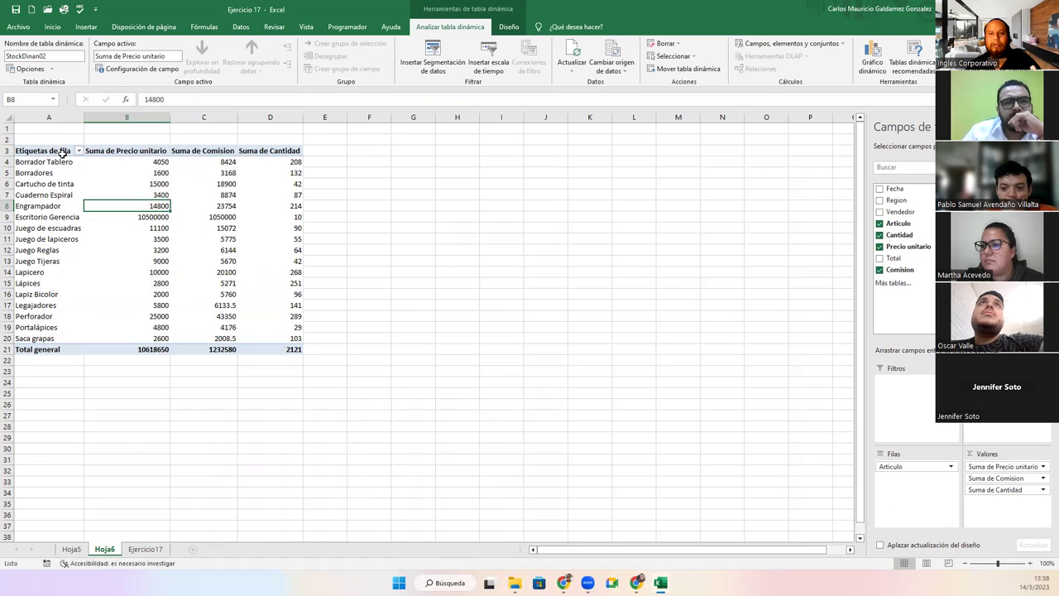
pyautogui.click(118, 151)
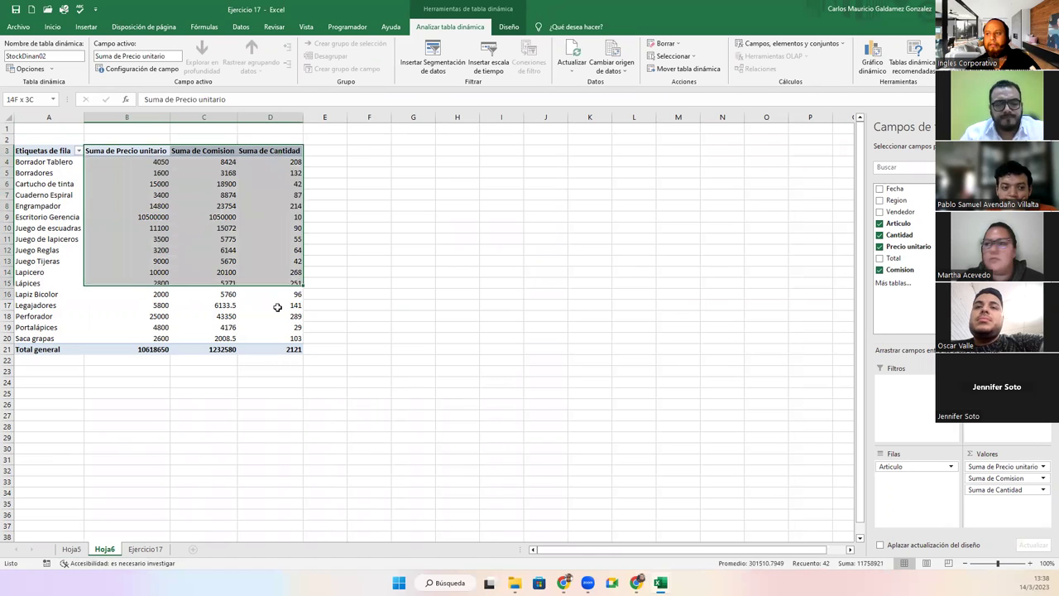
pyautogui.click(107, 249)
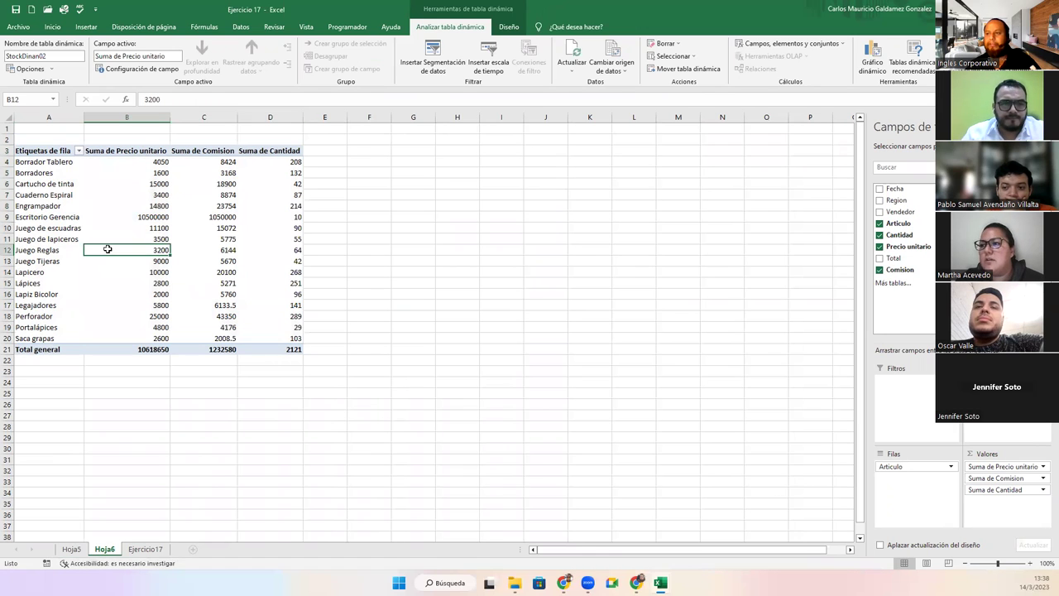
pyautogui.click(678, 70)
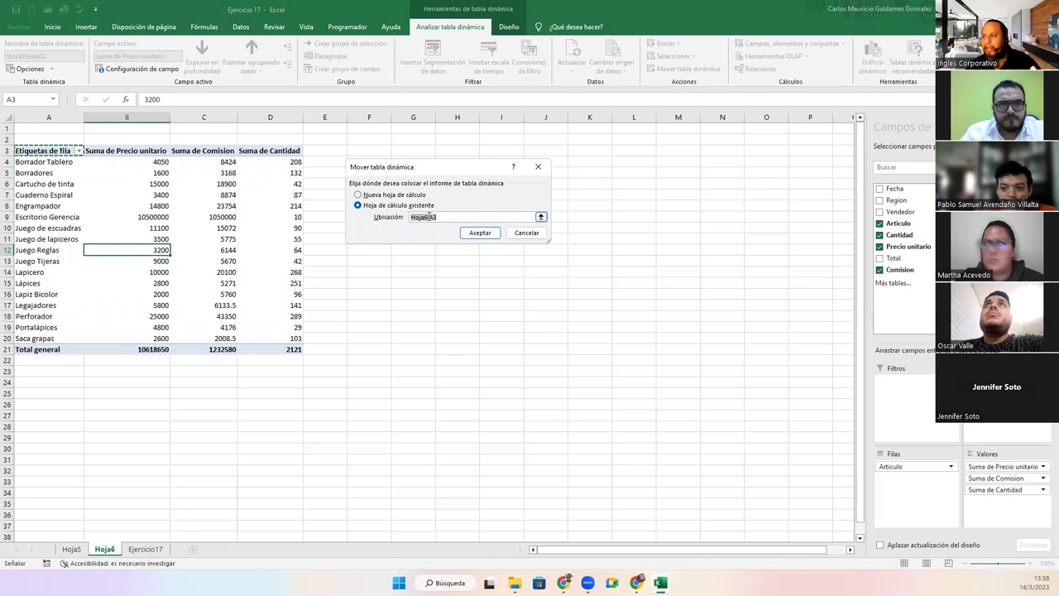
pyautogui.click(540, 216)
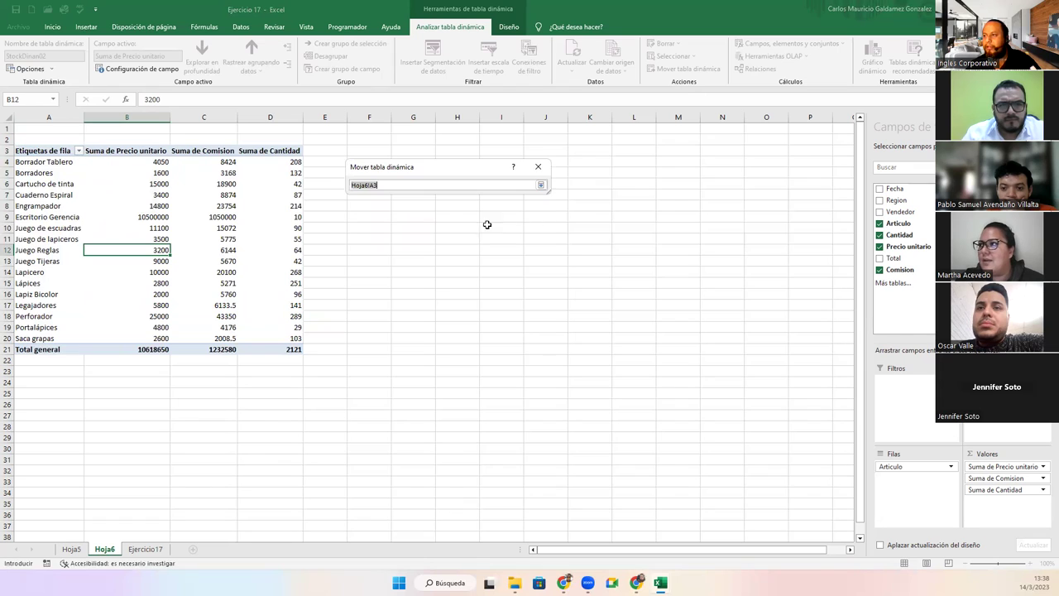
pyautogui.click(72, 549)
pyautogui.click(32, 415)
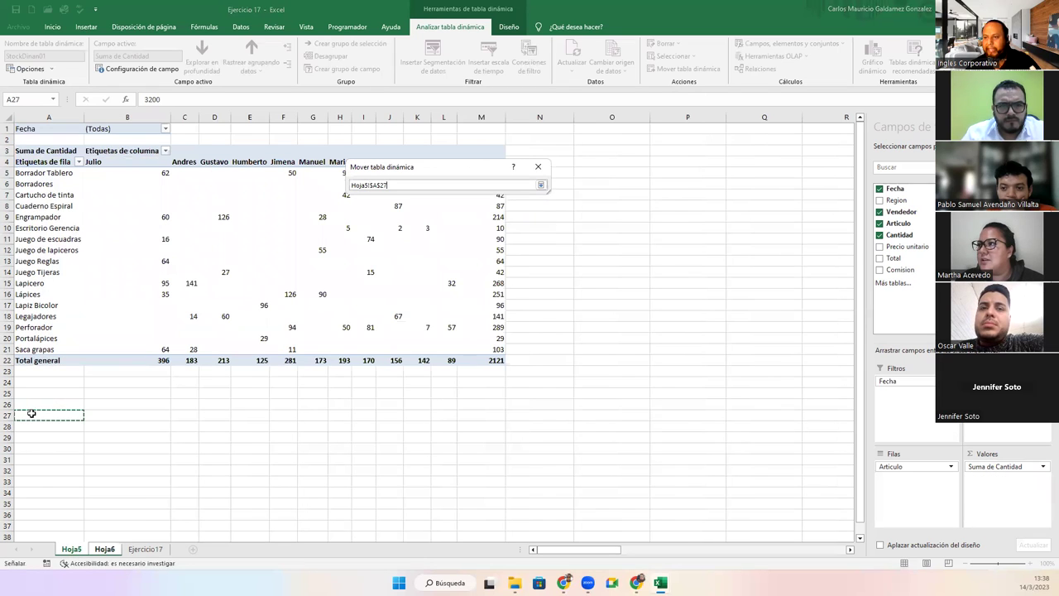
pyautogui.click(540, 184)
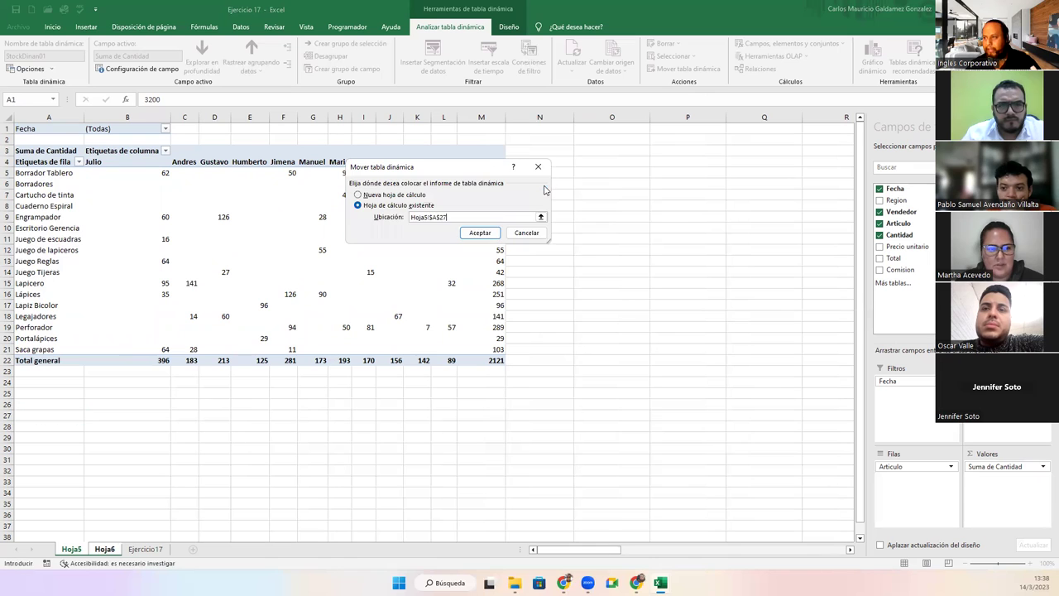
pyautogui.click(487, 235)
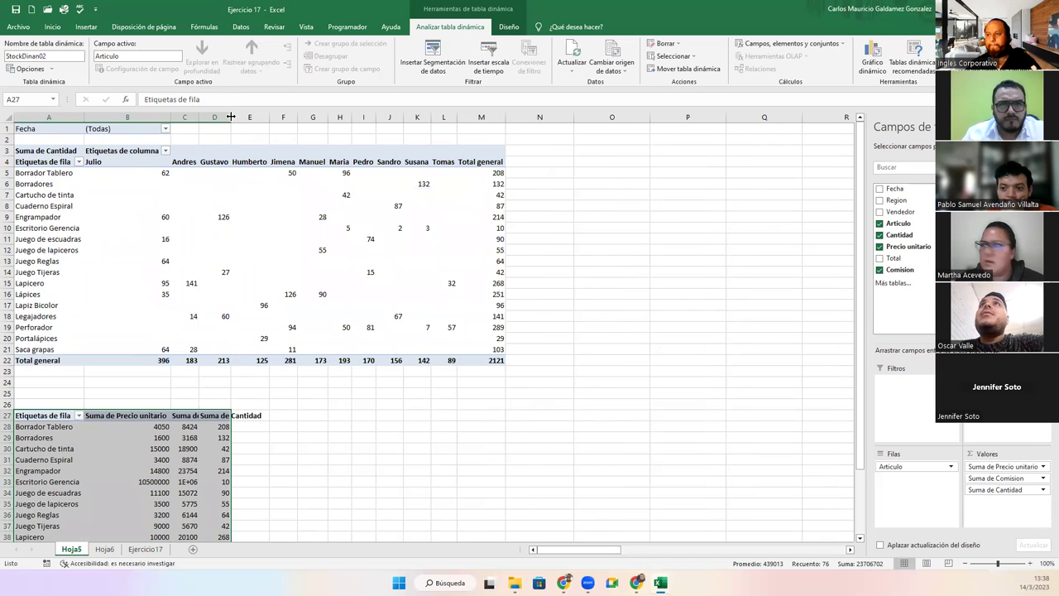
# - Autofit the widths of columns C and D on Hoja5 to the moved pivot table's headers
pyautogui.doubleClick(231, 118)
pyautogui.doubleClick(173, 120)
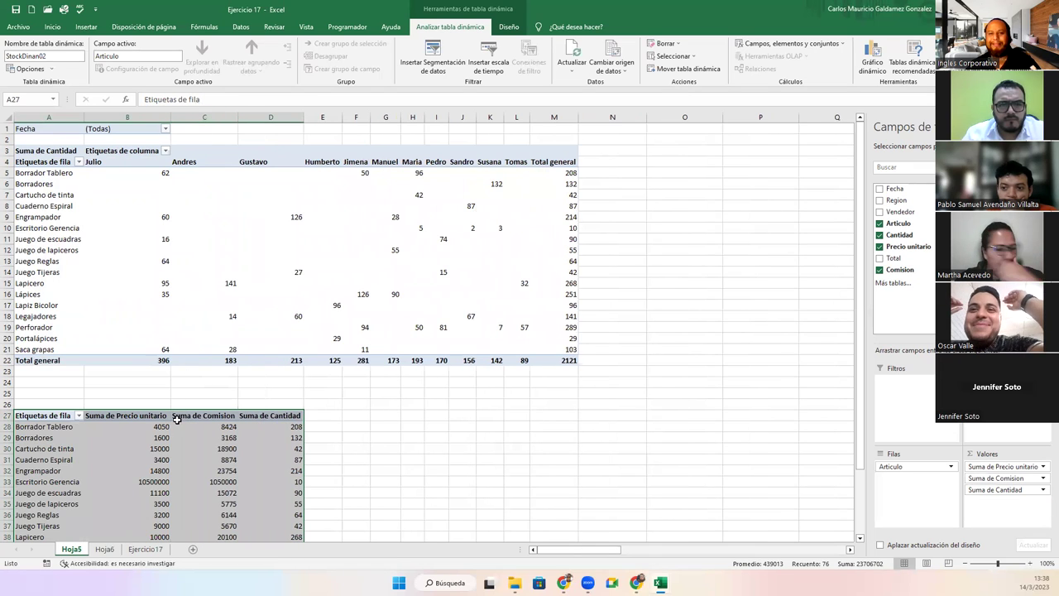
pyautogui.hotkey('ctrl', 'z')
pyautogui.hotkey('ctrl', 'z')
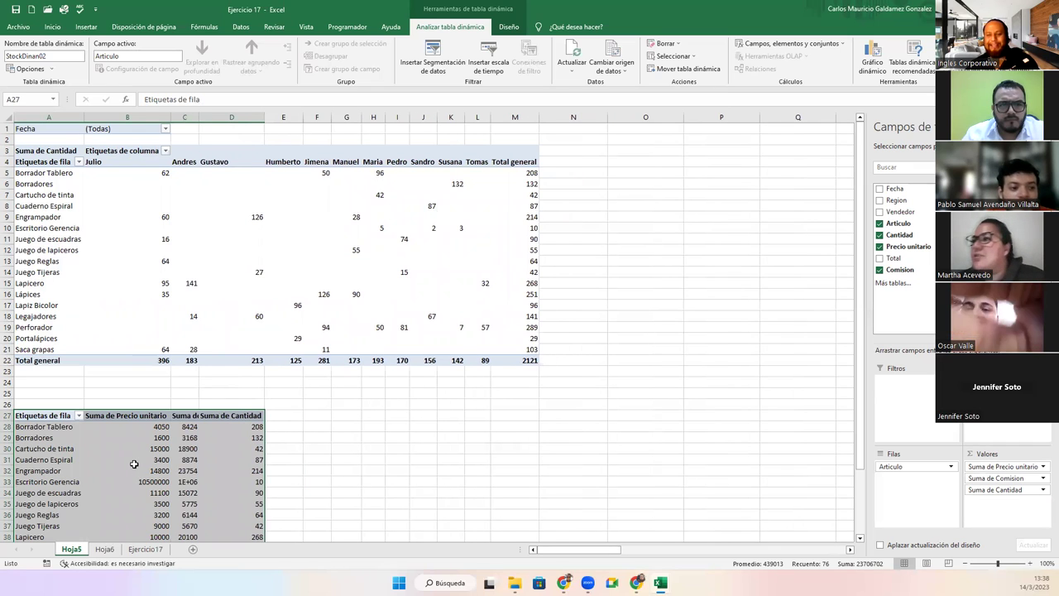
pyautogui.hotkey('ctrl', 'y')
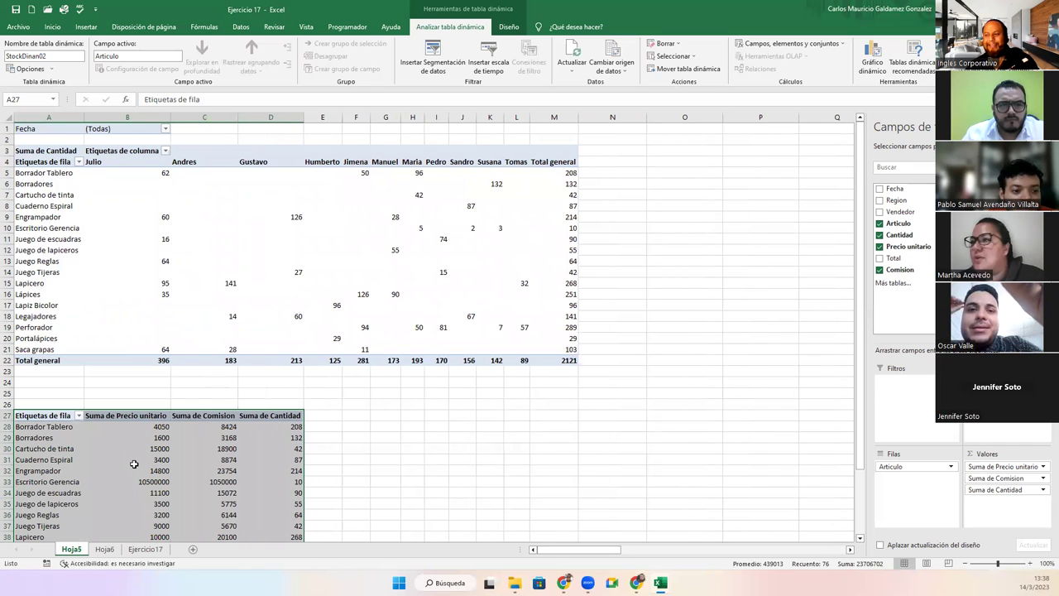
# - Delete the emptied Hoja6 sheet and return to the pivot tables on Hoja5
pyautogui.click(145, 550)
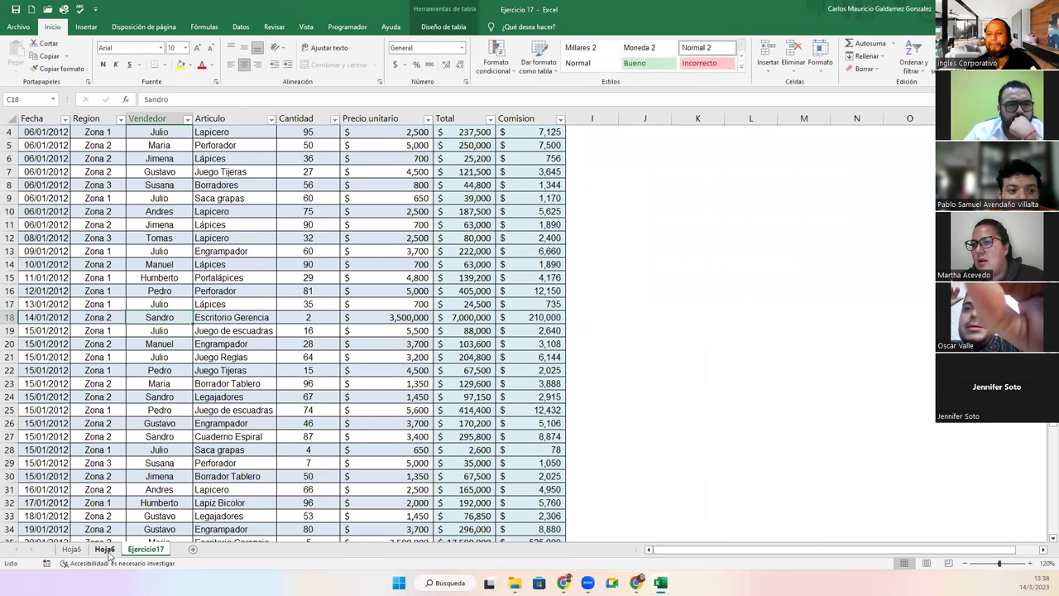
pyautogui.click(105, 552)
pyautogui.rightClick(107, 556)
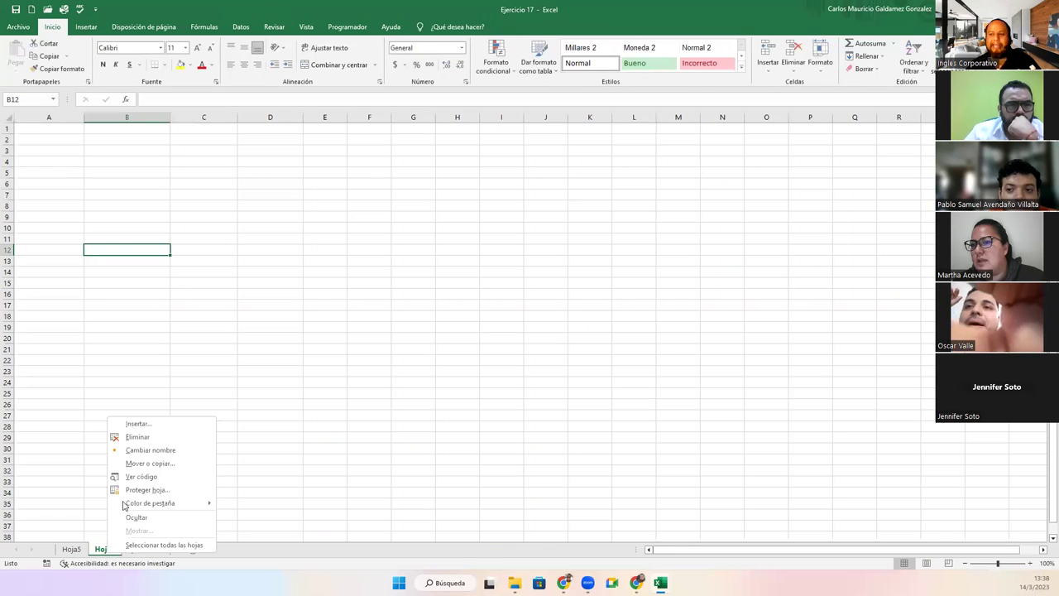
pyautogui.click(137, 438)
pyautogui.click(495, 321)
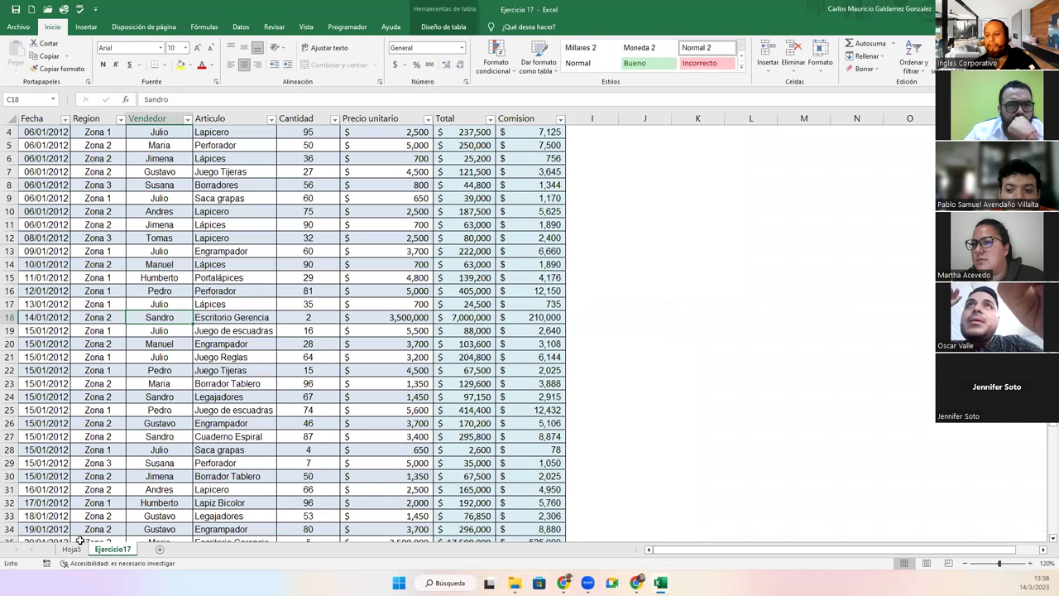
pyautogui.click(71, 549)
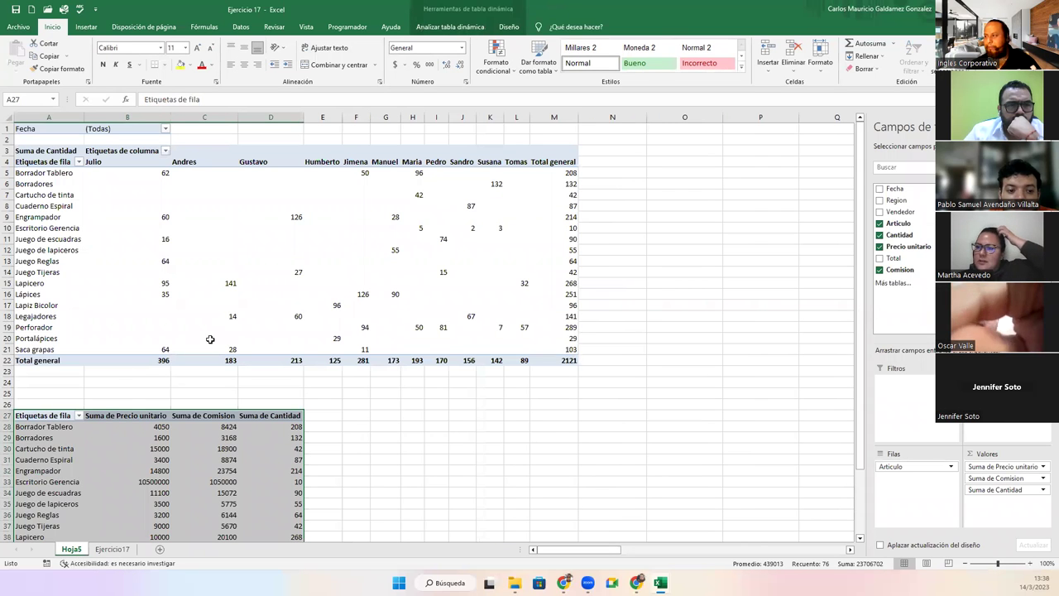
pyautogui.scroll(-5, 166, 331)
pyautogui.scroll(5, 135, 348)
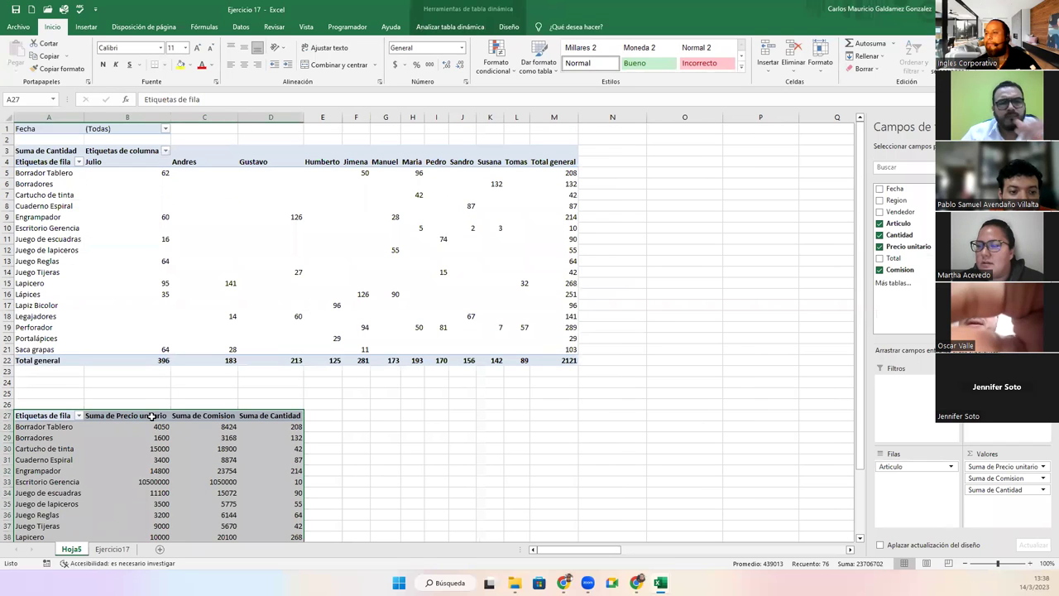
pyautogui.click(453, 26)
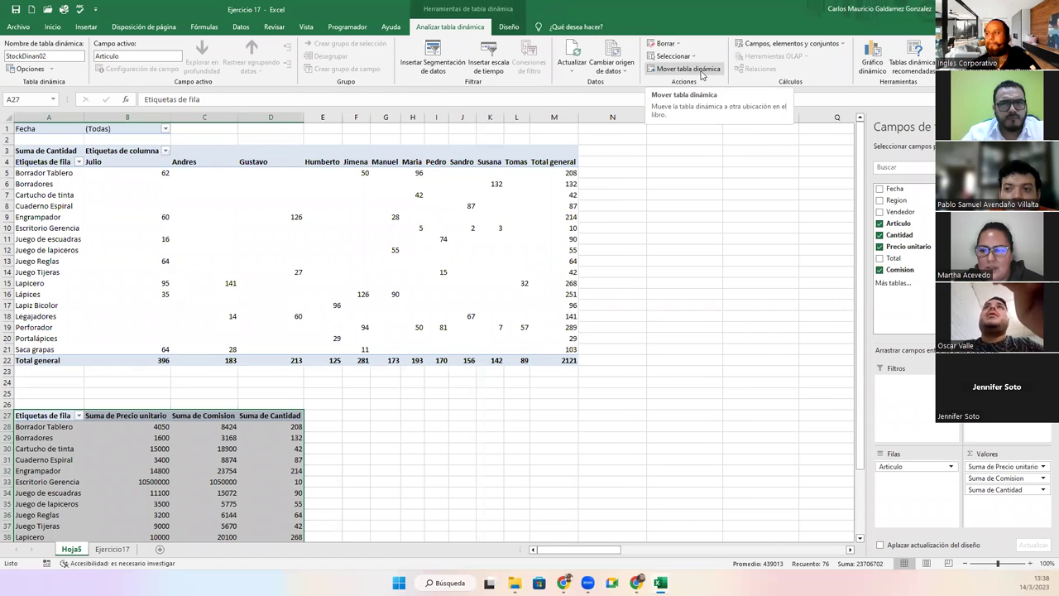
pyautogui.click(700, 71)
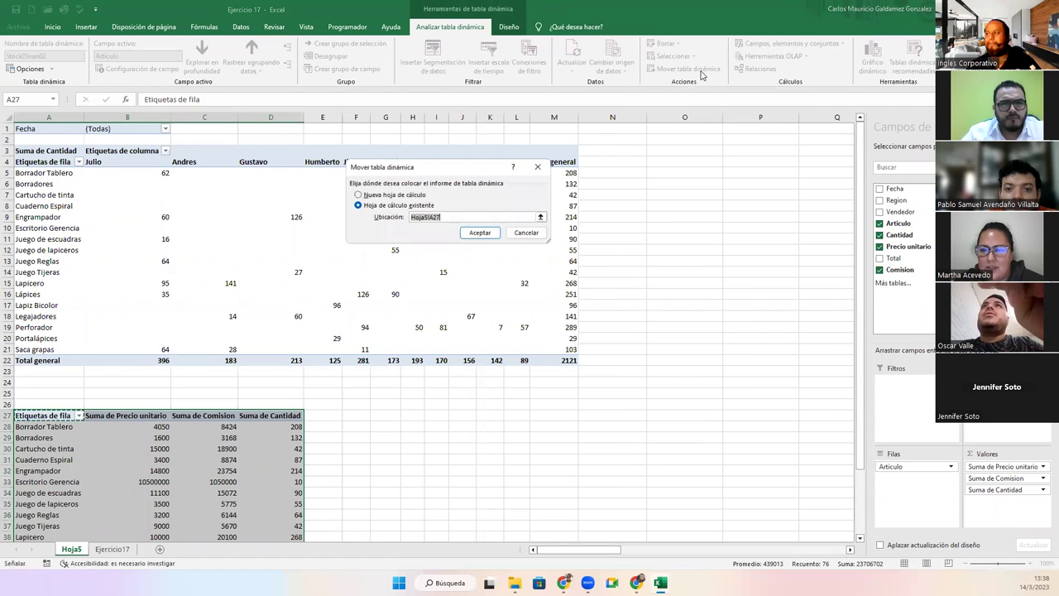
pyautogui.click(524, 234)
# - Examine the Precio unitario, Comision and Cantidad value fields of the StockDinan02 pivot table
pyautogui.scroll(-5, 208, 368)
pyautogui.click(149, 347)
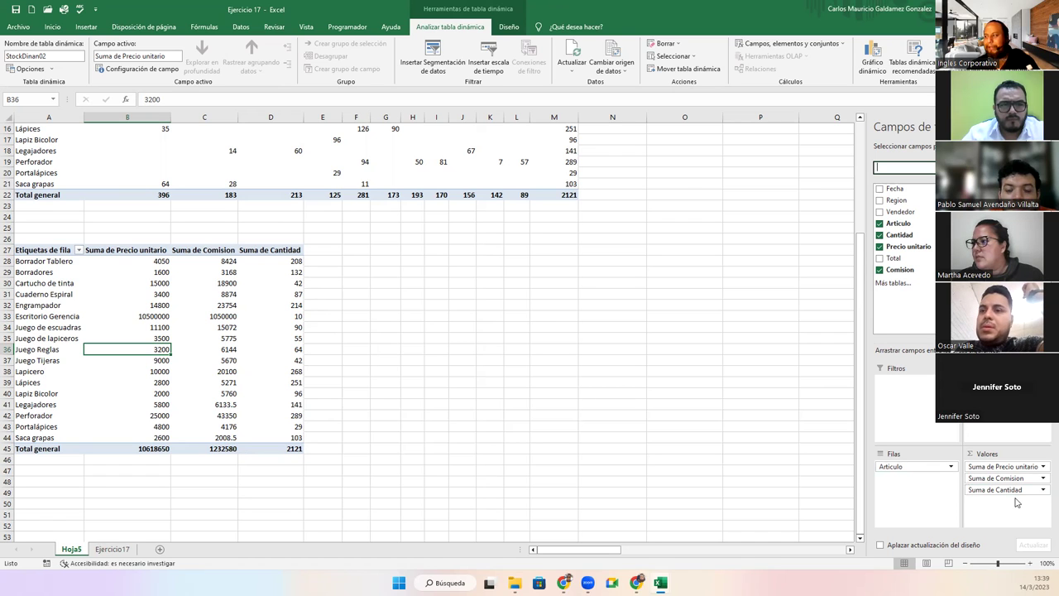
pyautogui.click(976, 467)
pyautogui.click(976, 477)
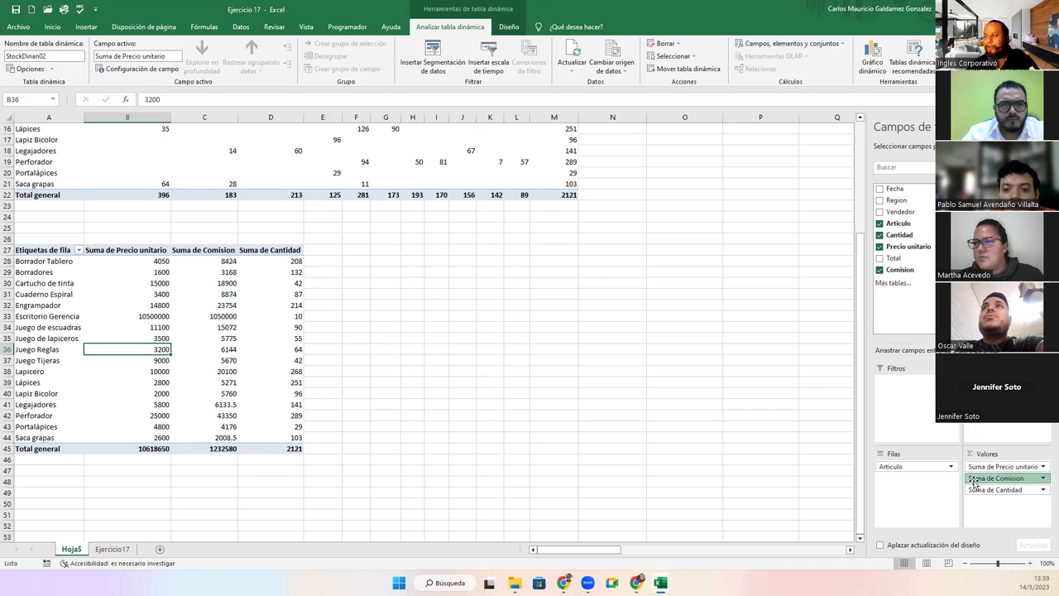
pyautogui.click(978, 490)
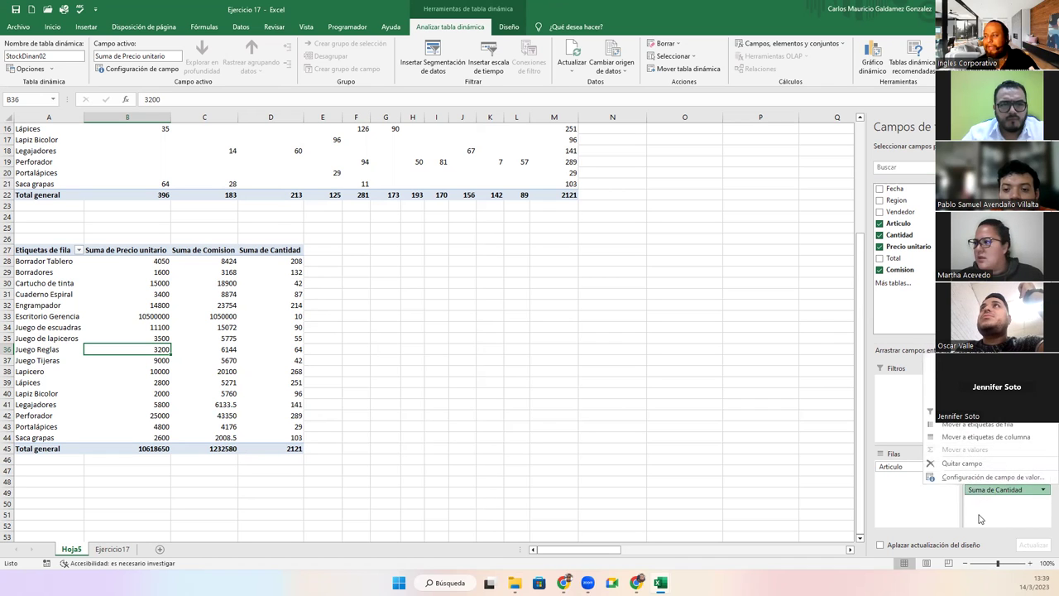
pyautogui.click(981, 519)
# - Apply the Contabilidad number format to the Suma de Precio unitario and Suma de Comision values, including their grand totals
pyautogui.moveTo(113, 261); pyautogui.dragTo(195, 450)
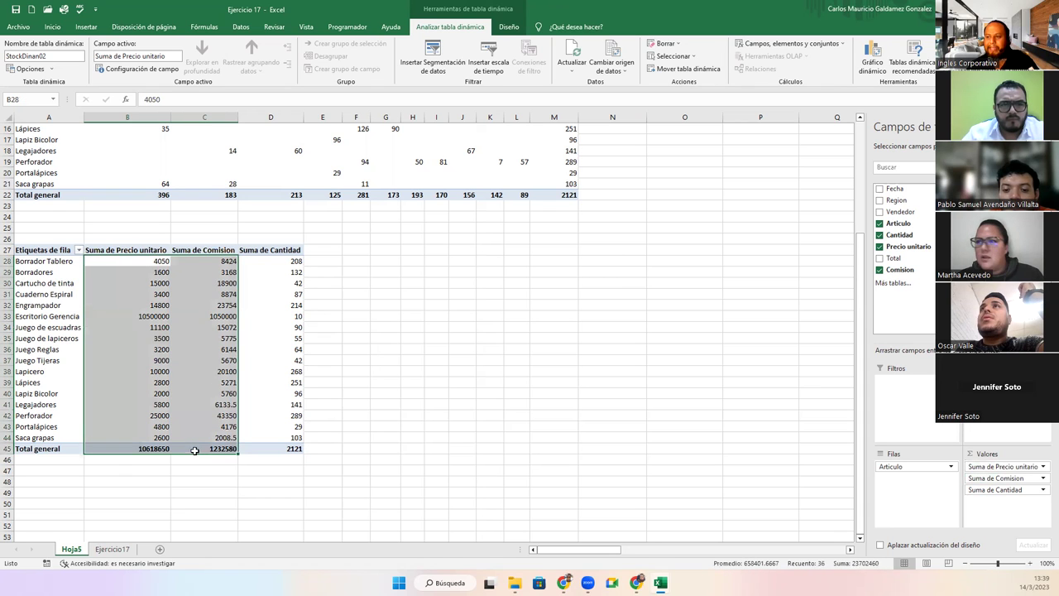
pyautogui.click(55, 27)
pyautogui.click(461, 49)
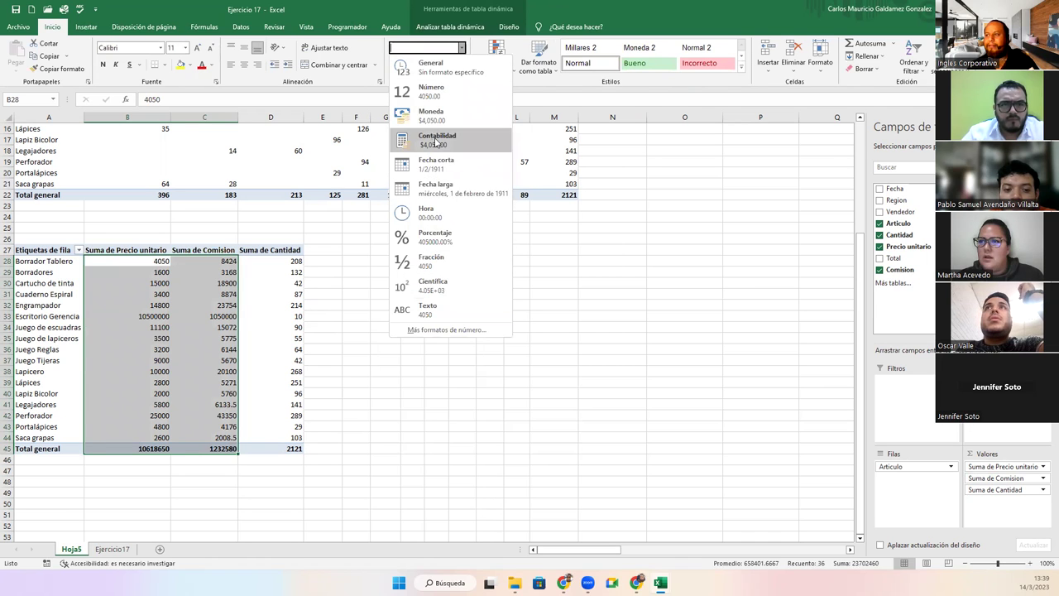
pyautogui.click(436, 139)
pyautogui.click(163, 372)
# - Review the Suma de Cantidad values and the Ejercicio17 source data, and return to Hoja5
pyautogui.moveTo(266, 260); pyautogui.dragTo(257, 453)
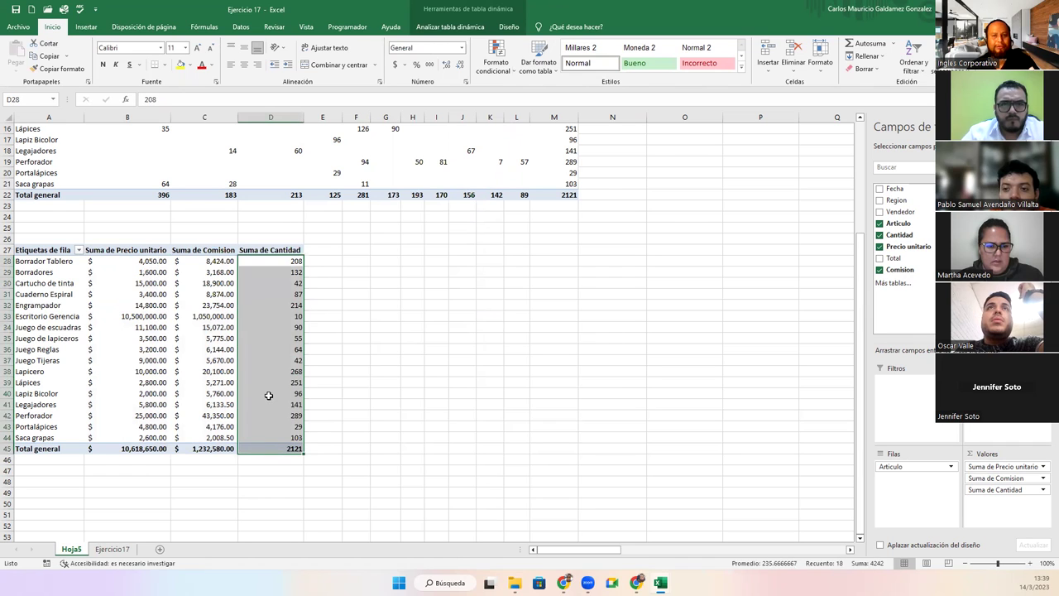
pyautogui.click(268, 394)
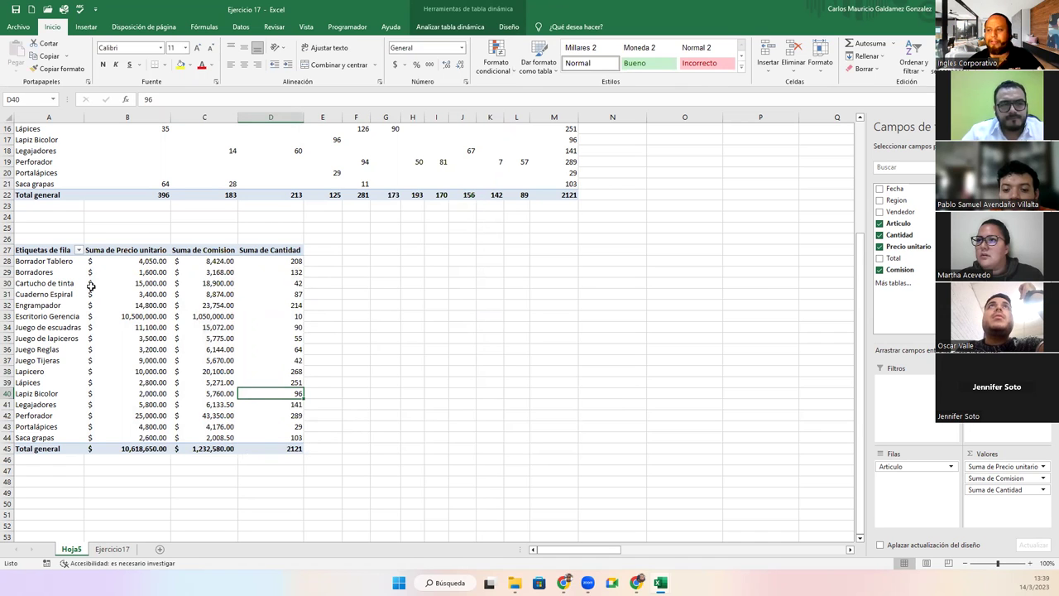
pyautogui.click(106, 263)
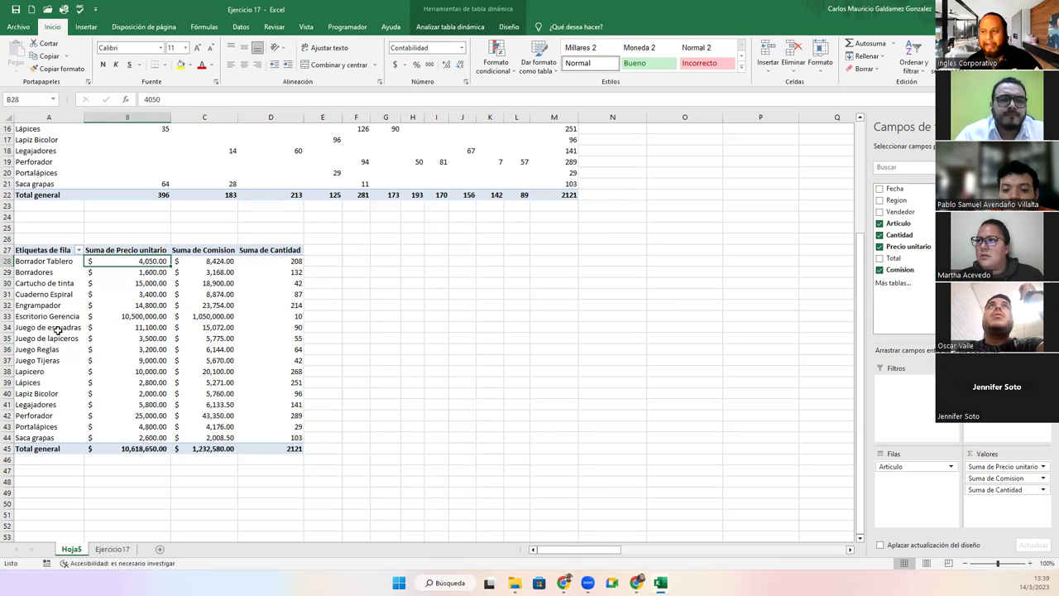
pyautogui.click(102, 550)
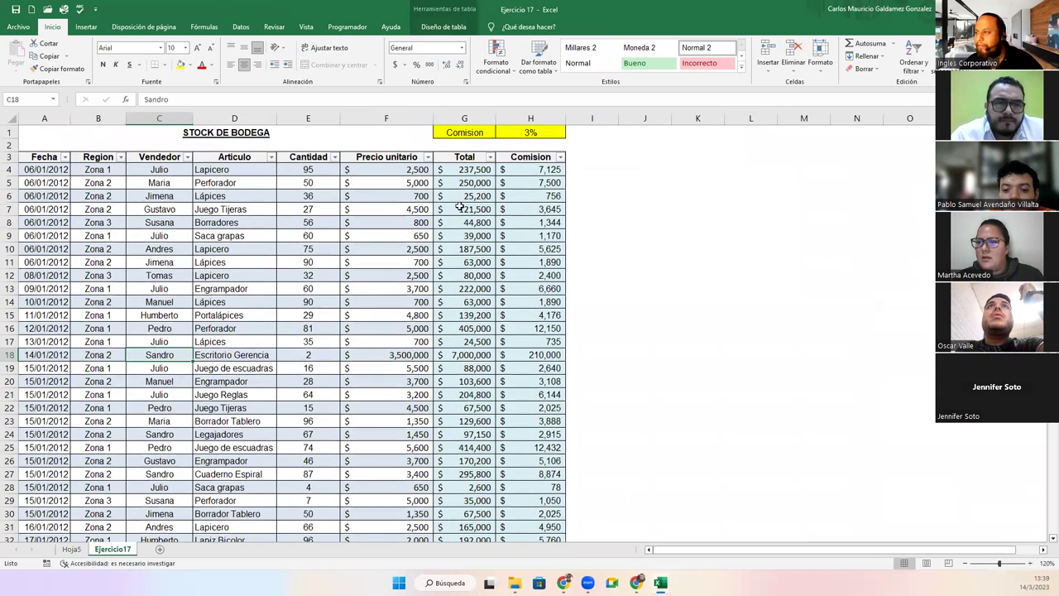
pyautogui.click(71, 550)
pyautogui.click(377, 261)
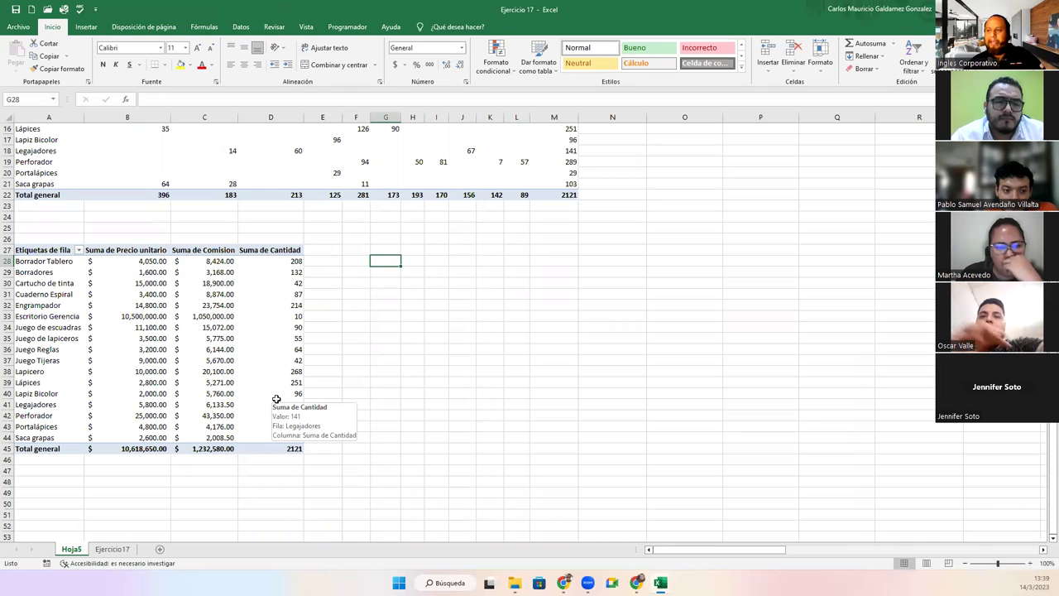
# - Examine the formatted value columns of StockDinan02 and compare them with the StockDinan01 pivot table above
pyautogui.click(195, 264)
pyautogui.click(198, 314)
pyautogui.scroll(5, 246, 354)
pyautogui.scroll(-3, 248, 355)
pyautogui.scroll(-2, 248, 356)
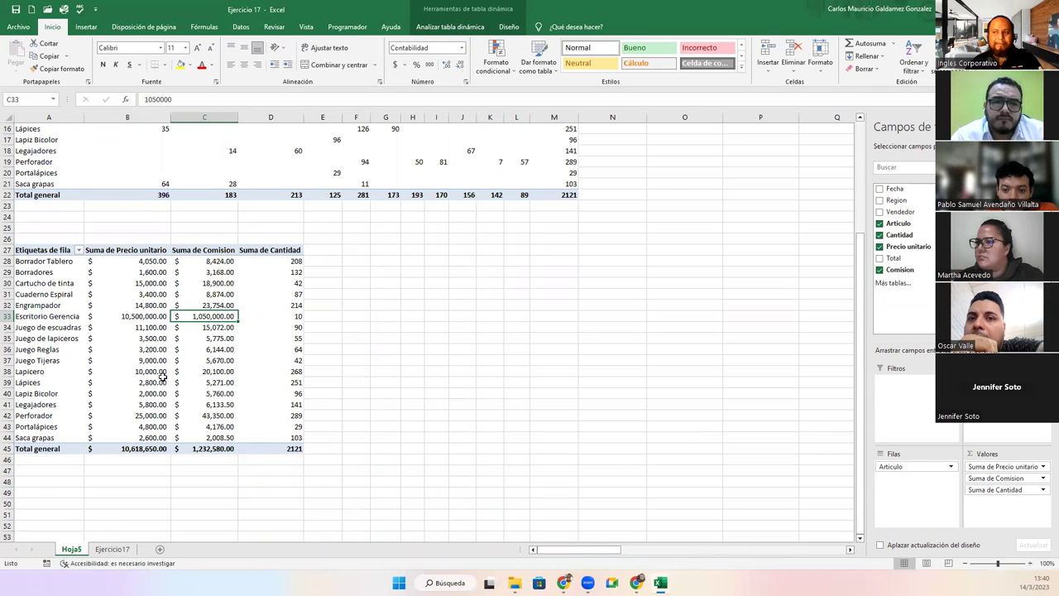
pyautogui.scroll(5, 161, 375)
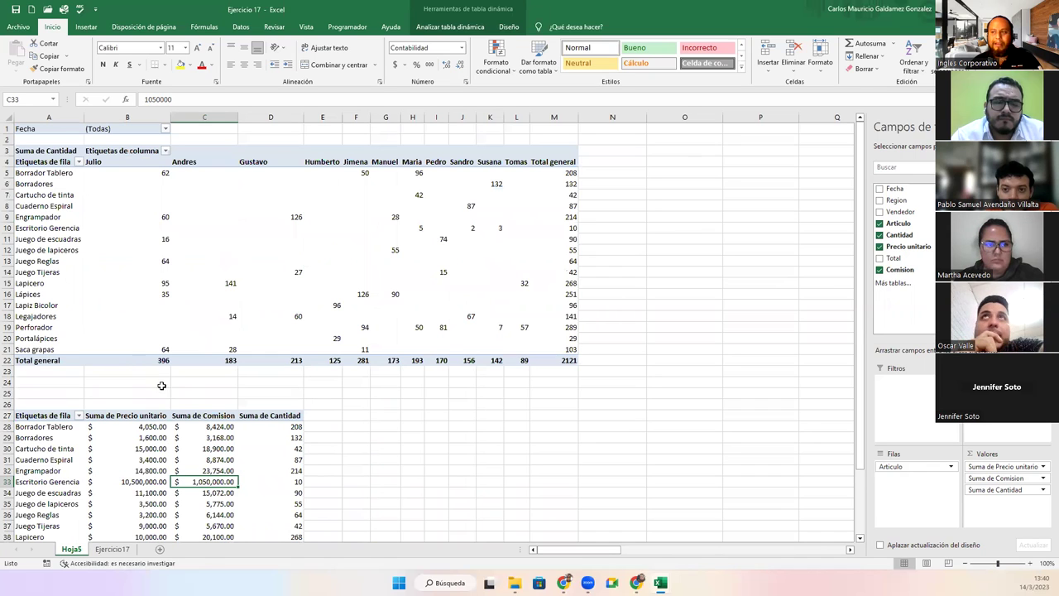
pyautogui.click(246, 231)
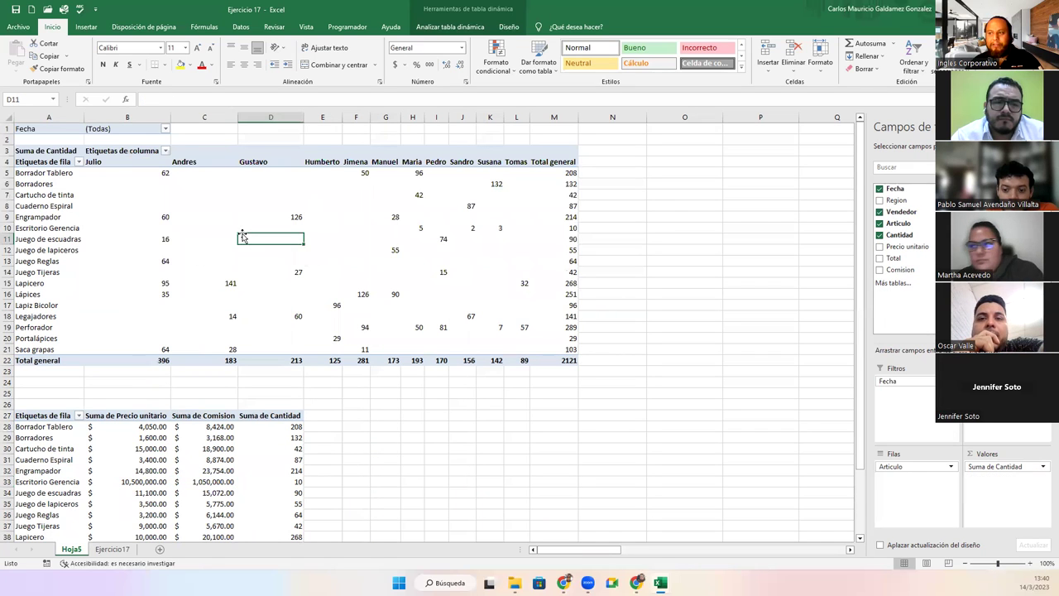
pyautogui.click(136, 448)
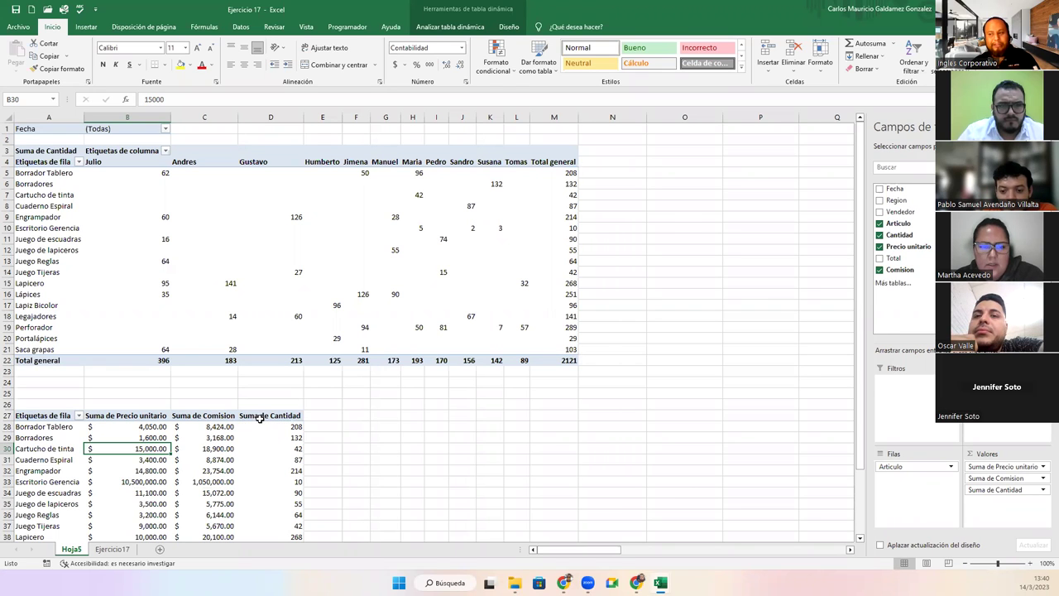
pyautogui.click(258, 413)
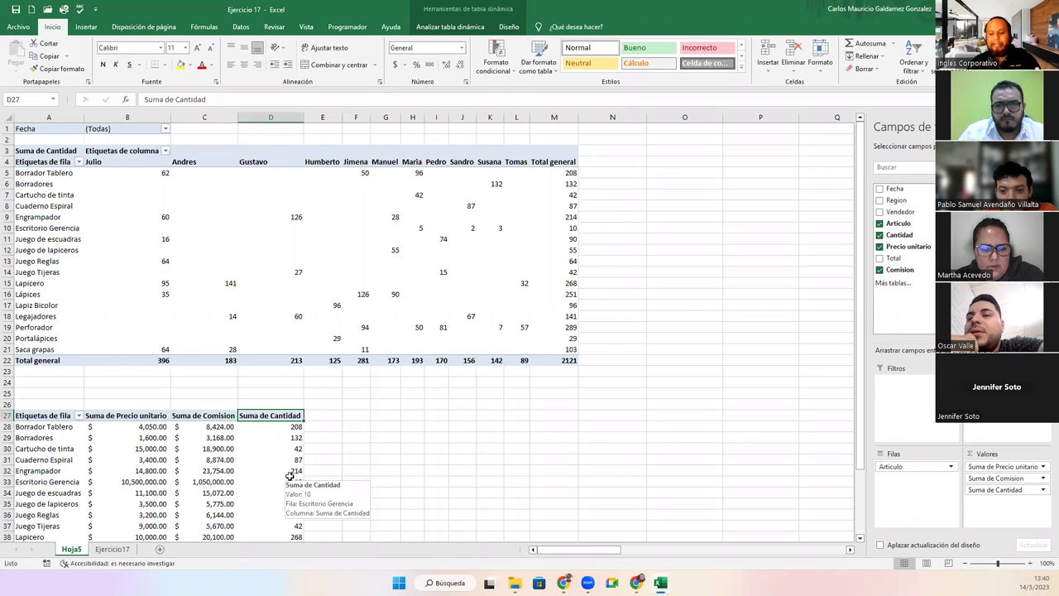
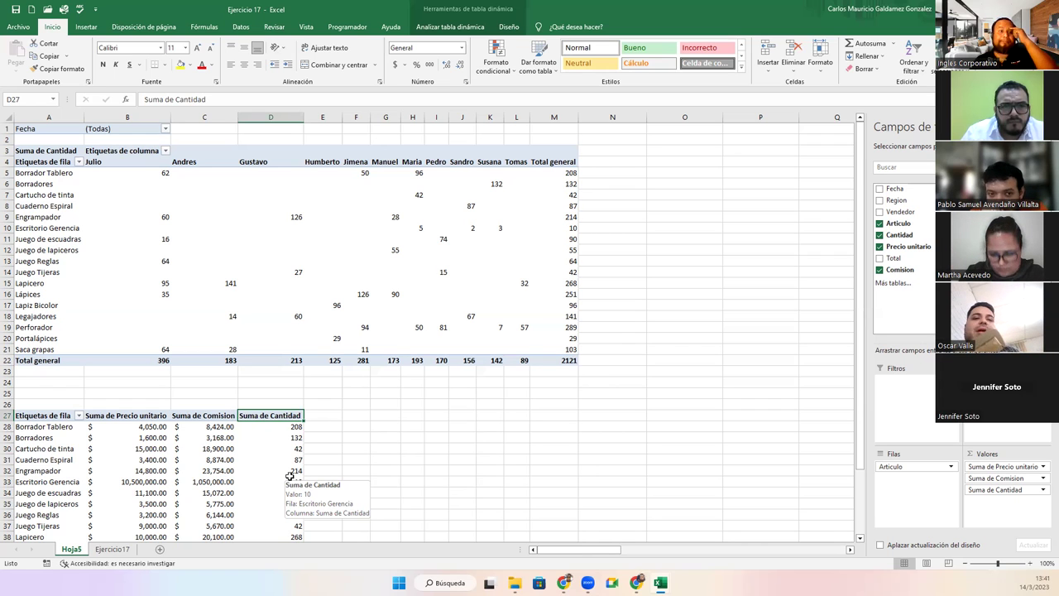
# - Review the quantities per article and vendor in StockDinan01 against the article rows of StockDinan02
pyautogui.click(189, 240)
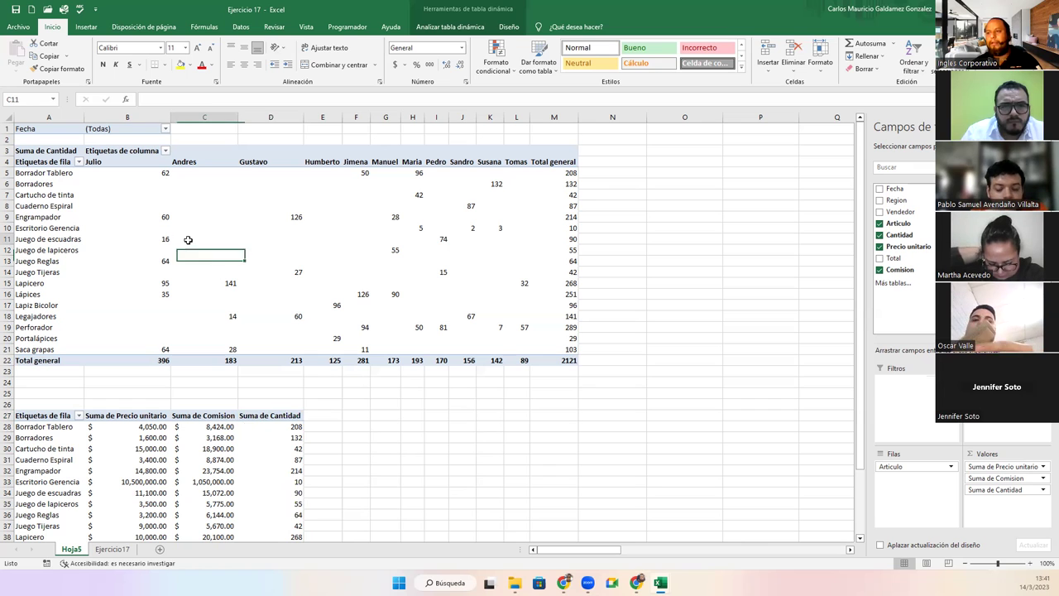
pyautogui.moveTo(108, 172); pyautogui.dragTo(124, 182)
pyautogui.moveTo(211, 217); pyautogui.dragTo(557, 347)
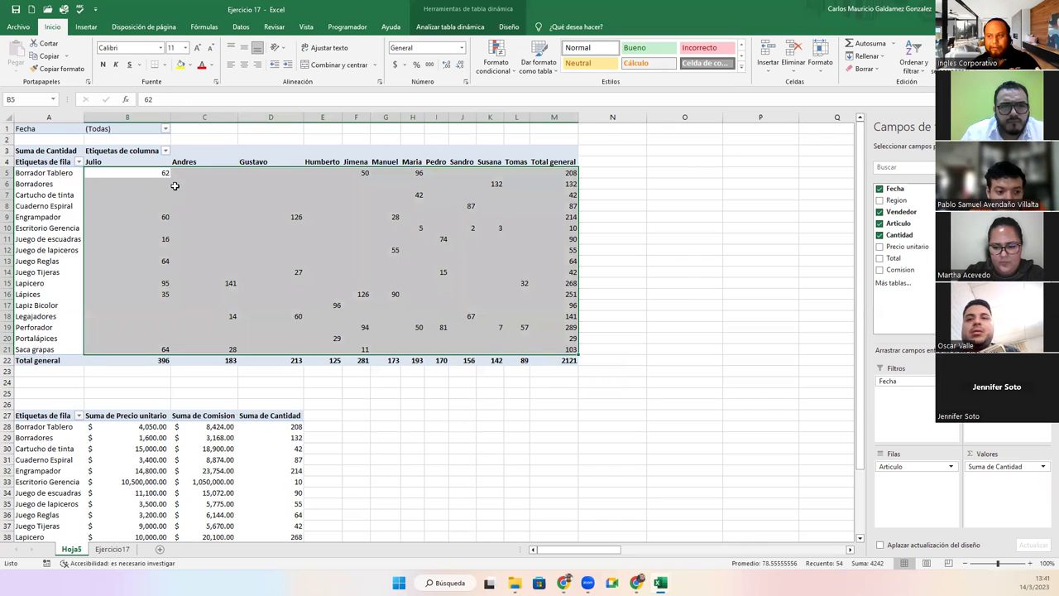
pyautogui.click(48, 427)
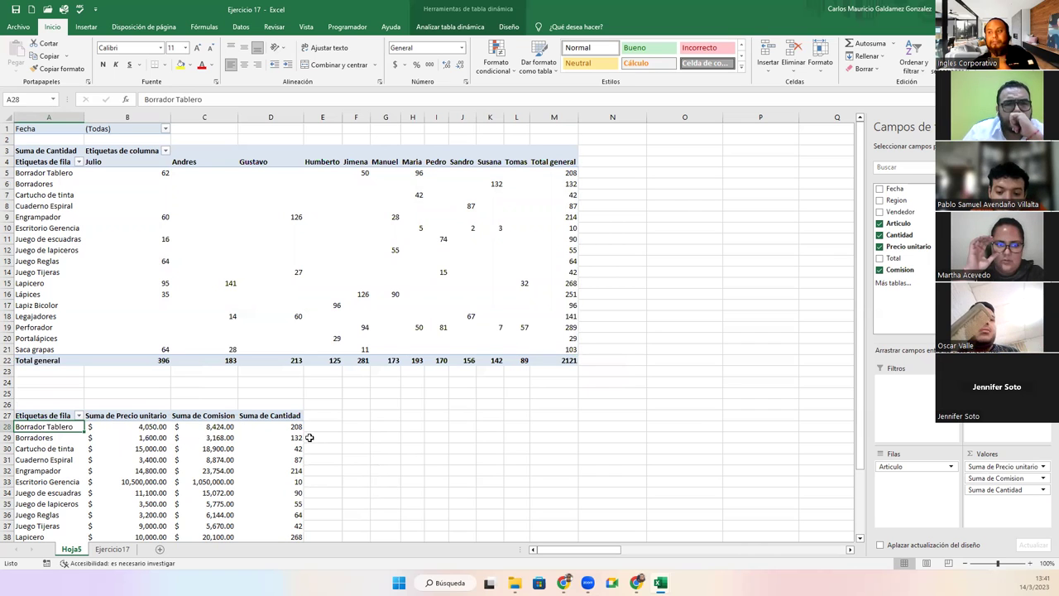
pyautogui.scroll(-5, 202, 469)
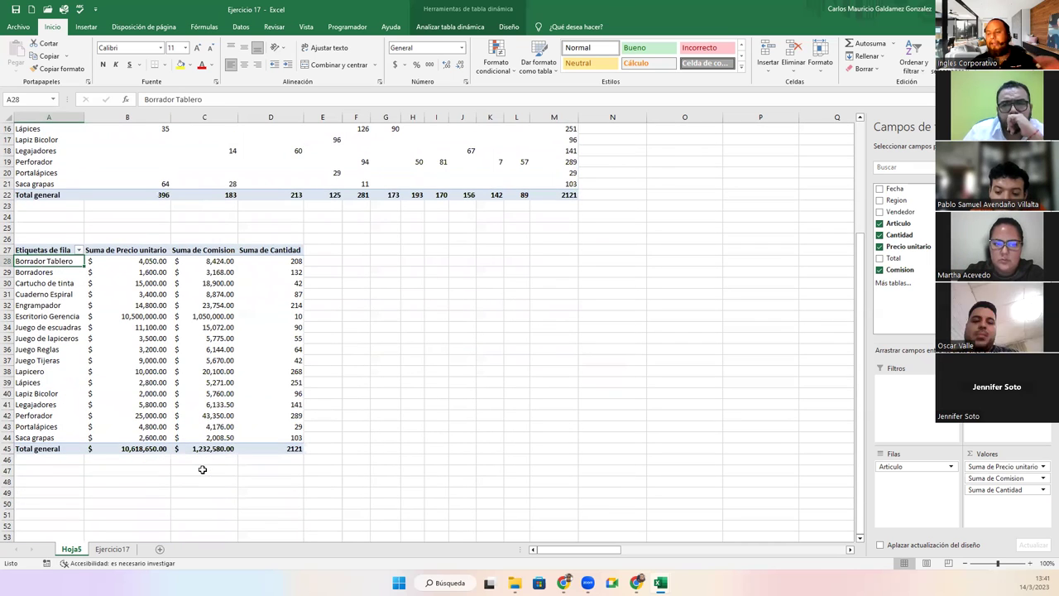
pyautogui.scroll(5, 202, 469)
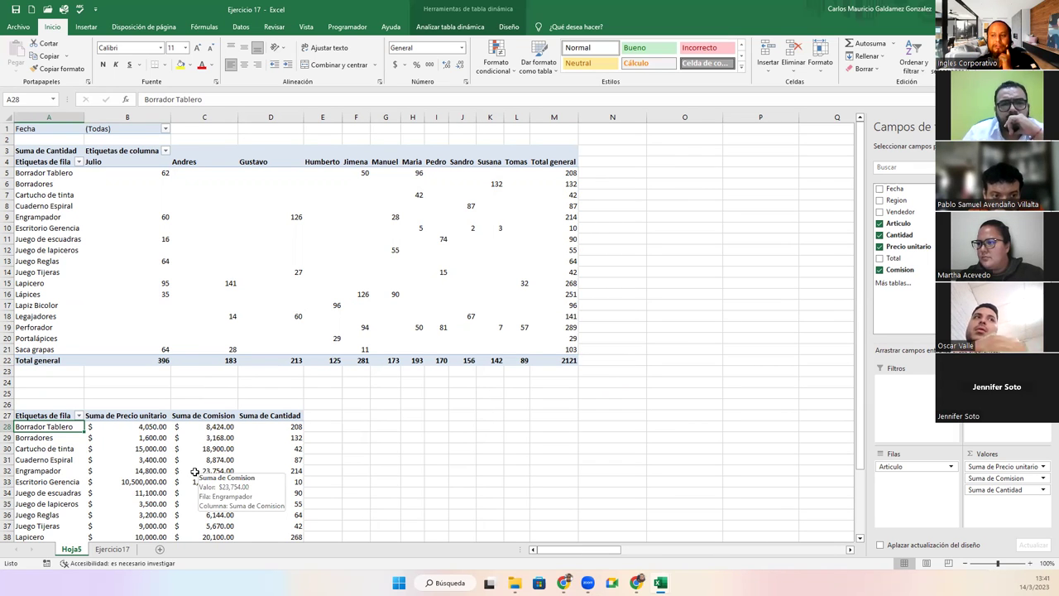
pyautogui.scroll(-5, 99, 452)
pyautogui.click(47, 318)
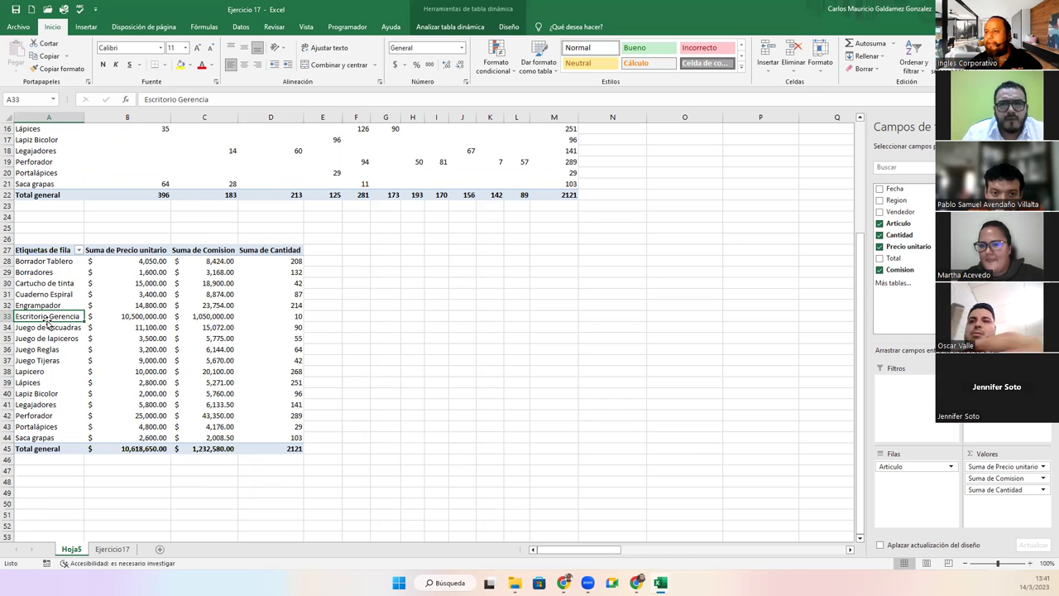
pyautogui.scroll(5, 120, 268)
pyautogui.click(154, 268)
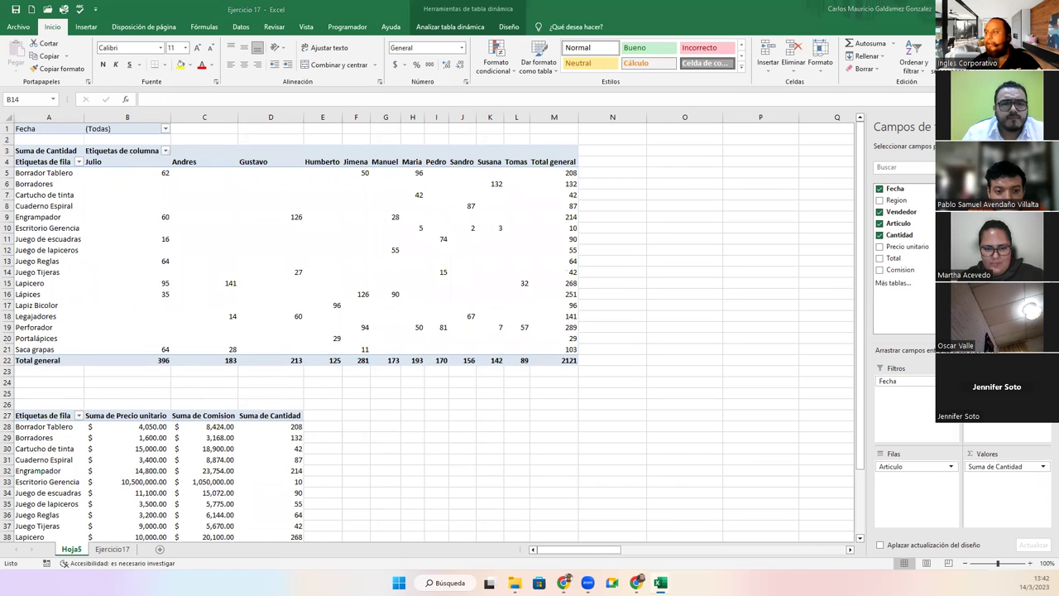
pyautogui.click(120, 194)
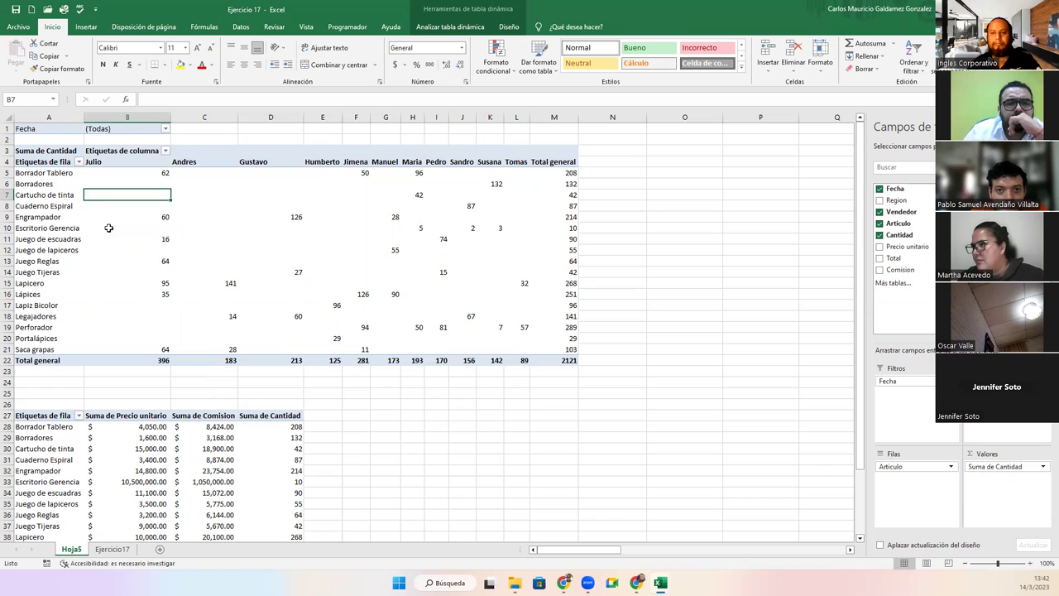
pyautogui.click(132, 243)
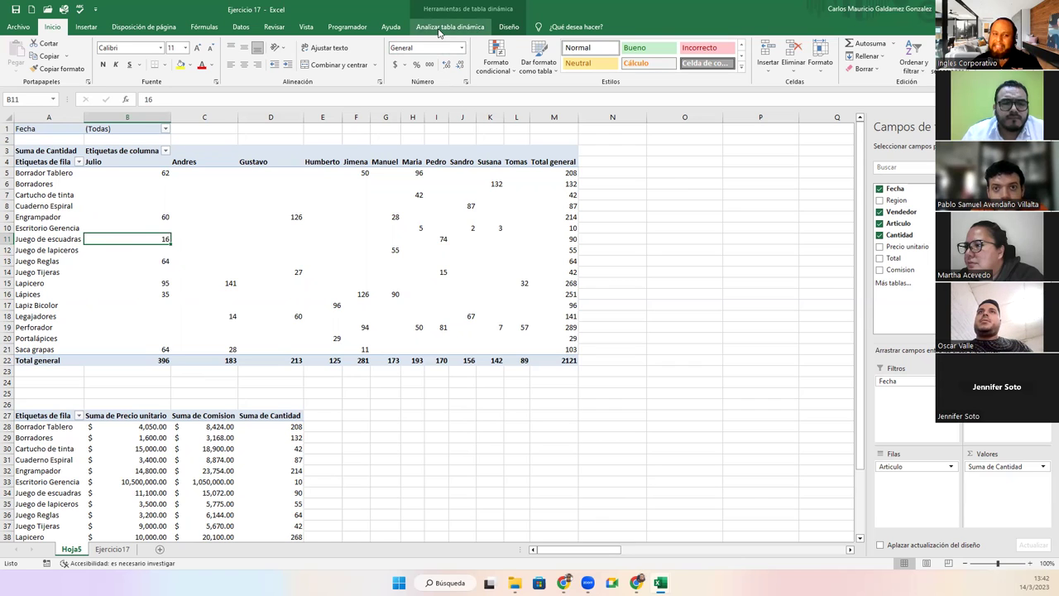
# - Replace the StockDinan01 layout with the recommended pivot table showing Suma de Comision, Suma de Precio unitario and Promedio de Total by Region and Vendedor
pyautogui.click(392, 218)
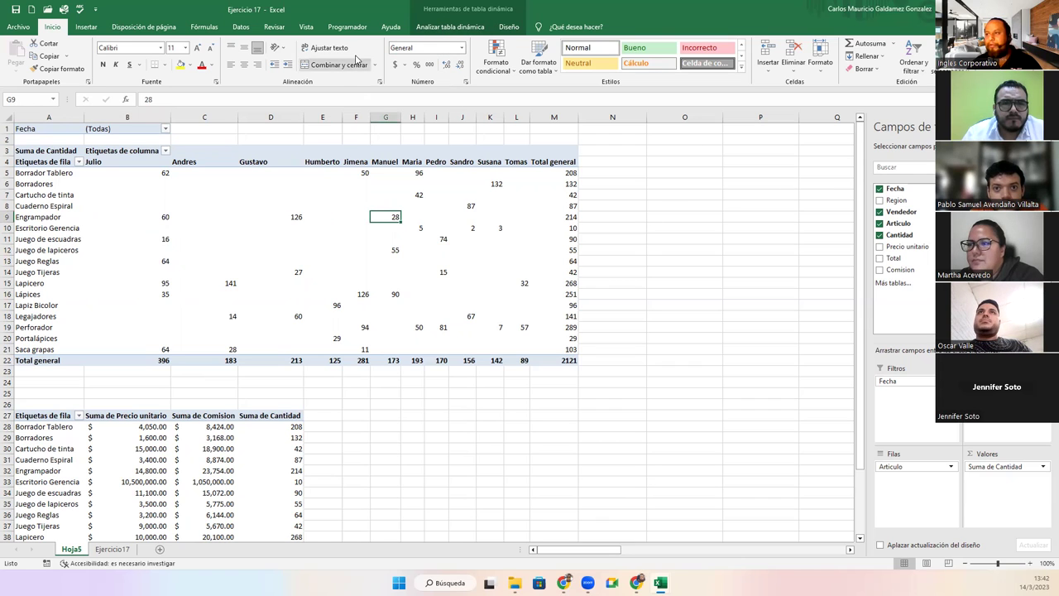
pyautogui.click(435, 27)
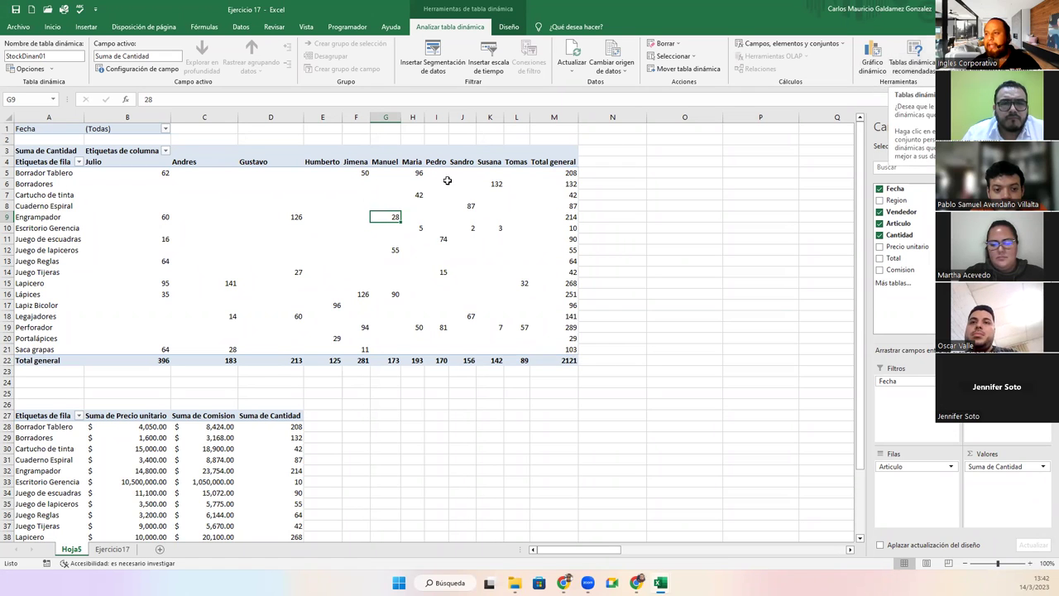
pyautogui.click(323, 250)
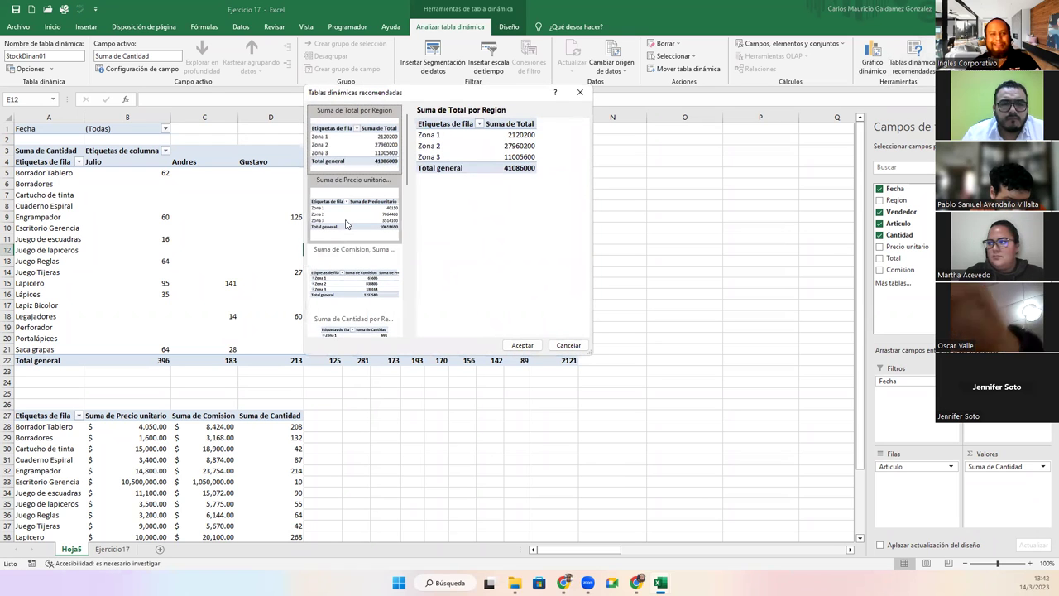
pyautogui.click(346, 224)
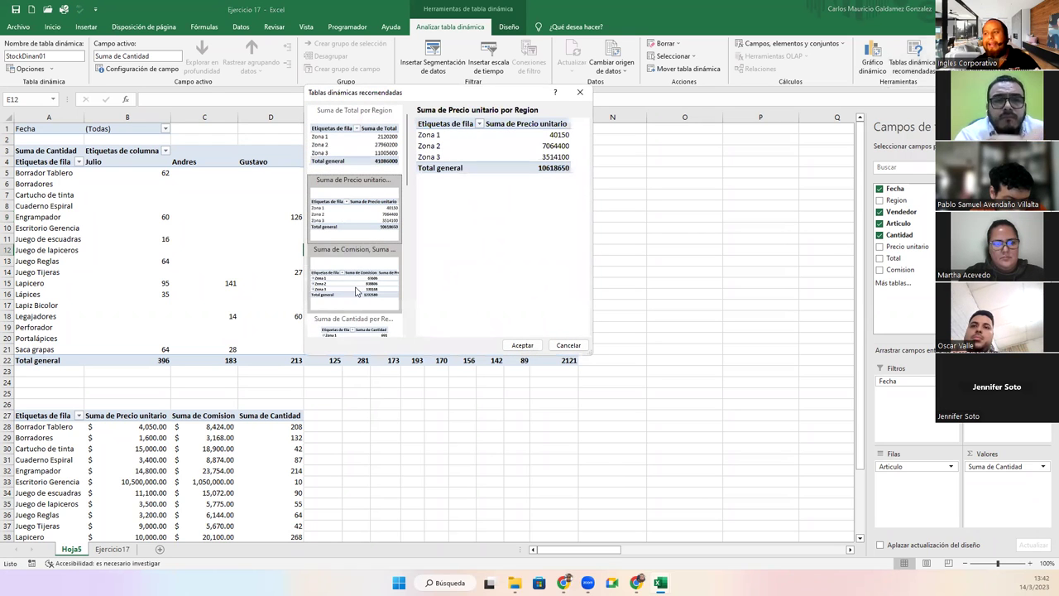
pyautogui.click(357, 276)
pyautogui.scroll(-2, 356, 279)
pyautogui.click(349, 241)
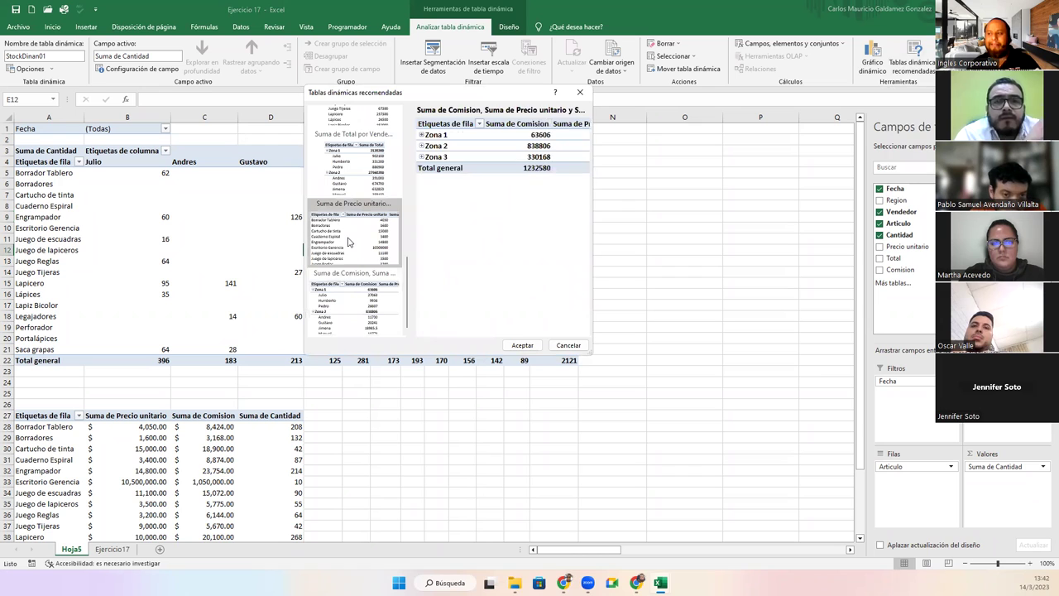
pyautogui.click(353, 311)
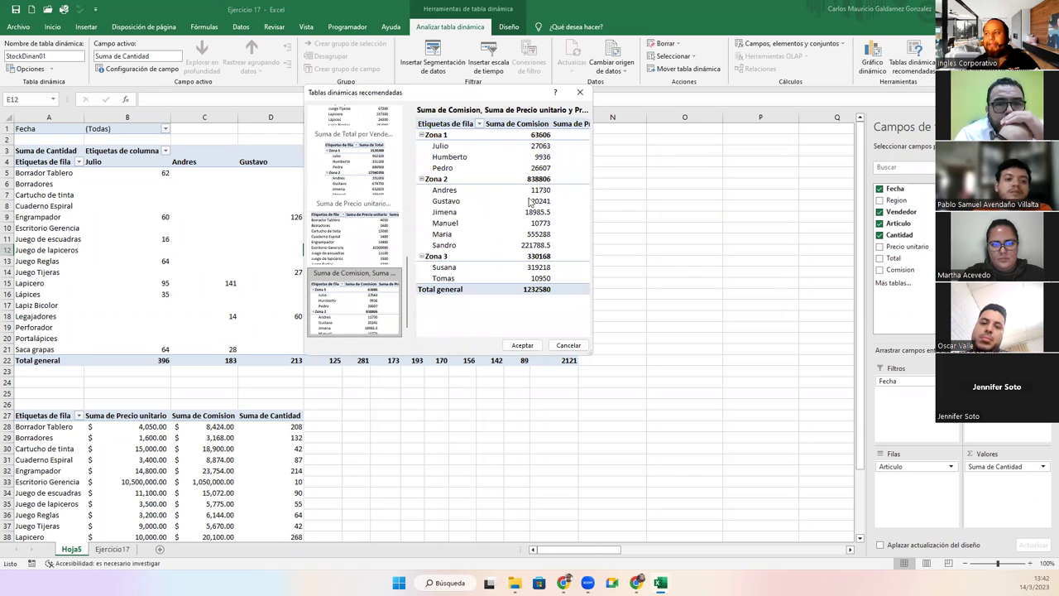
pyautogui.click(518, 346)
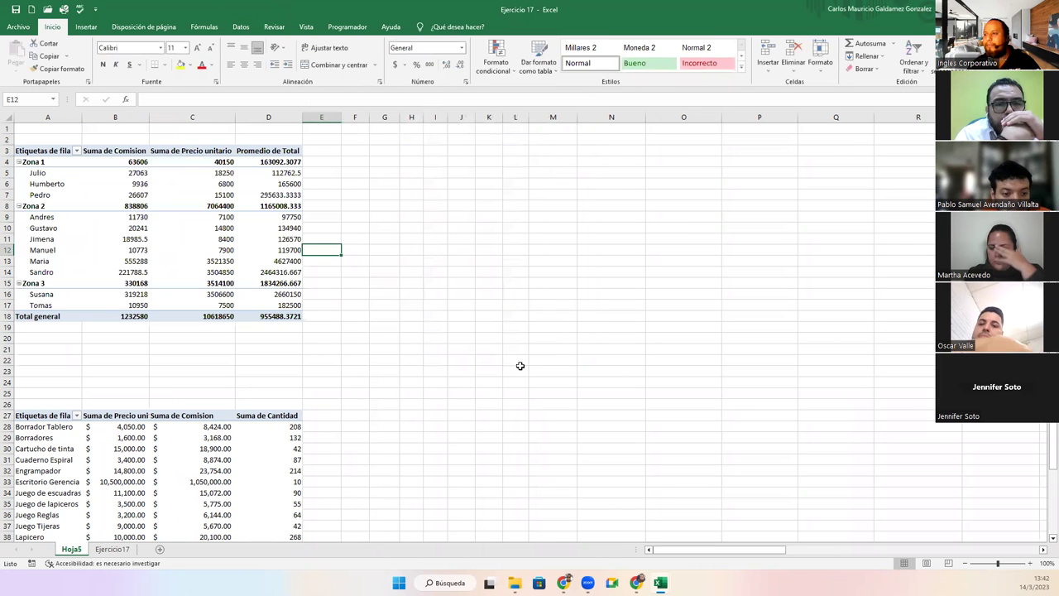
# - Examine how the recommended layout groups the vendors under Zona 1, Zona 2 and Zona 3, including its row and value fields
pyautogui.scroll(-5, 250, 356)
pyautogui.scroll(5, 258, 363)
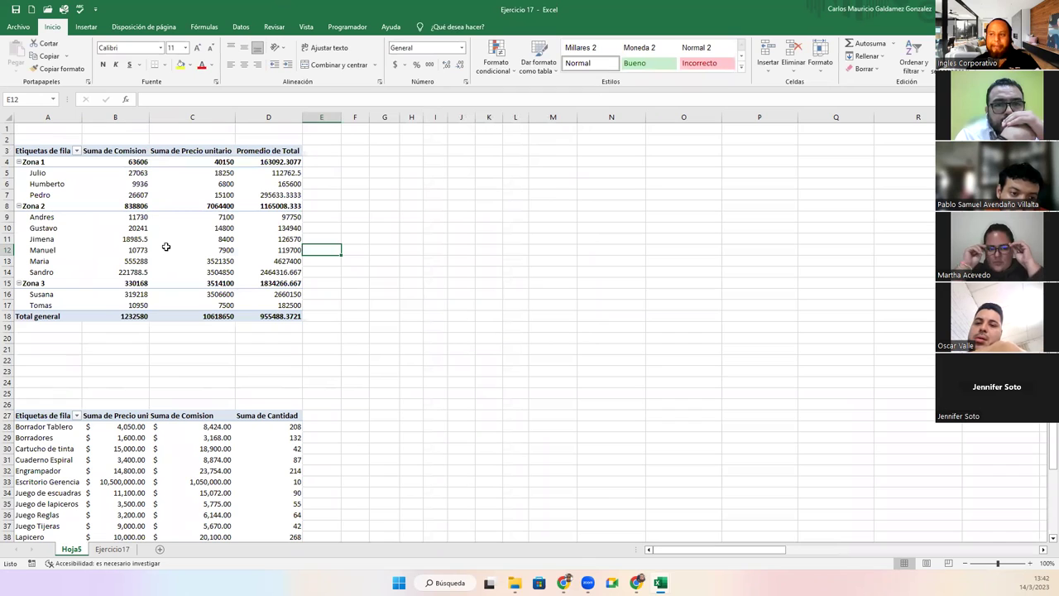
pyautogui.moveTo(166, 246)
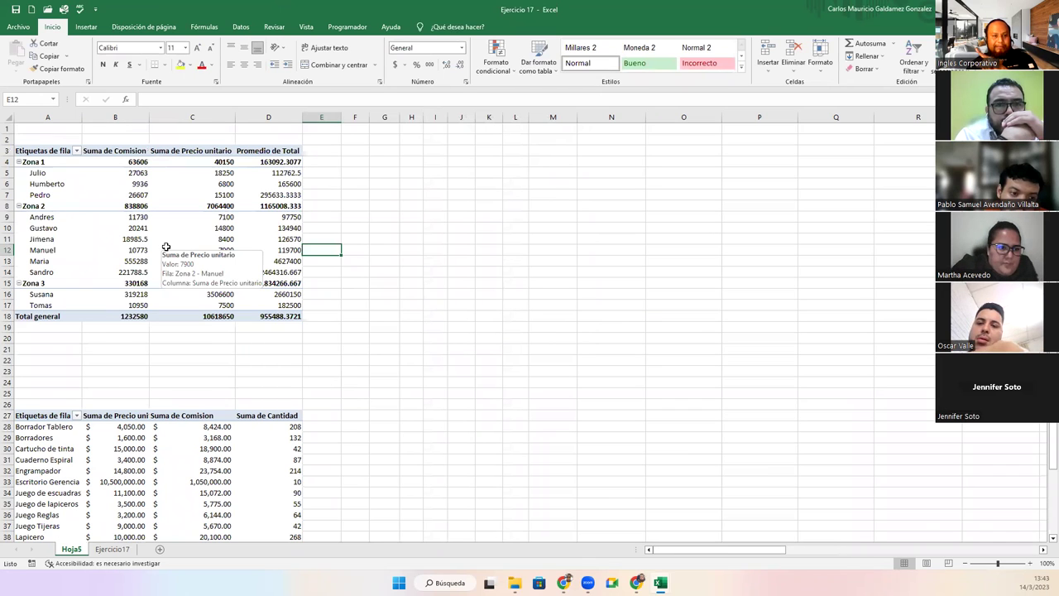
pyautogui.click(166, 246)
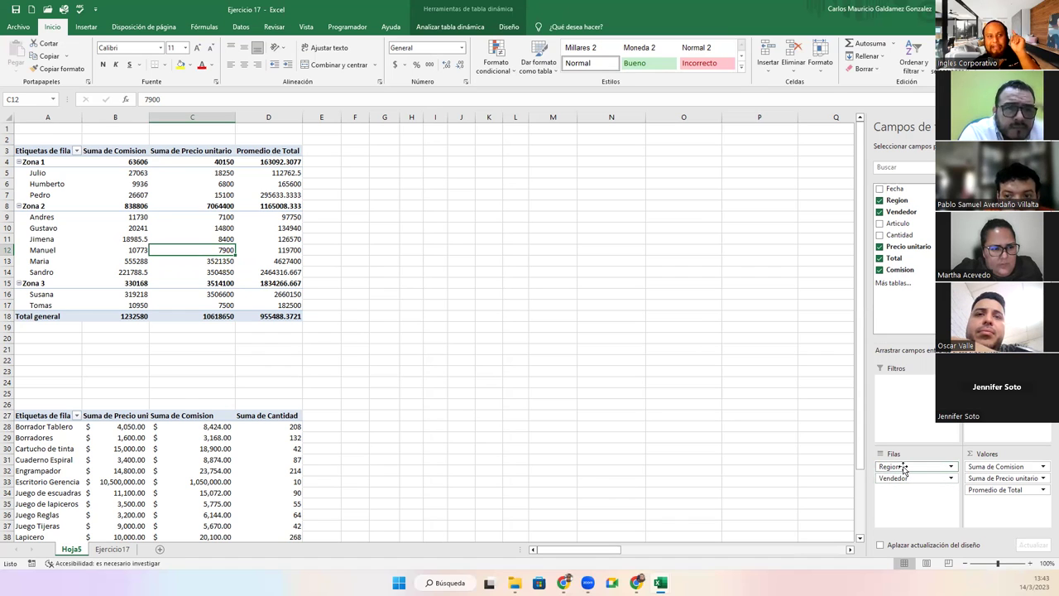
pyautogui.click(26, 162)
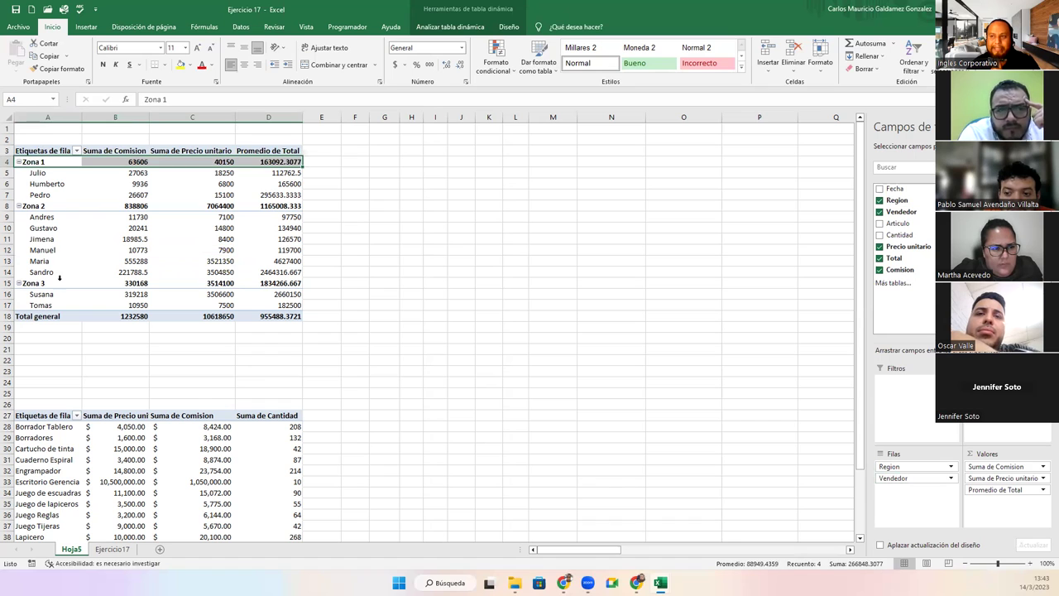
pyautogui.click(39, 173)
pyautogui.click(42, 183)
pyautogui.click(43, 194)
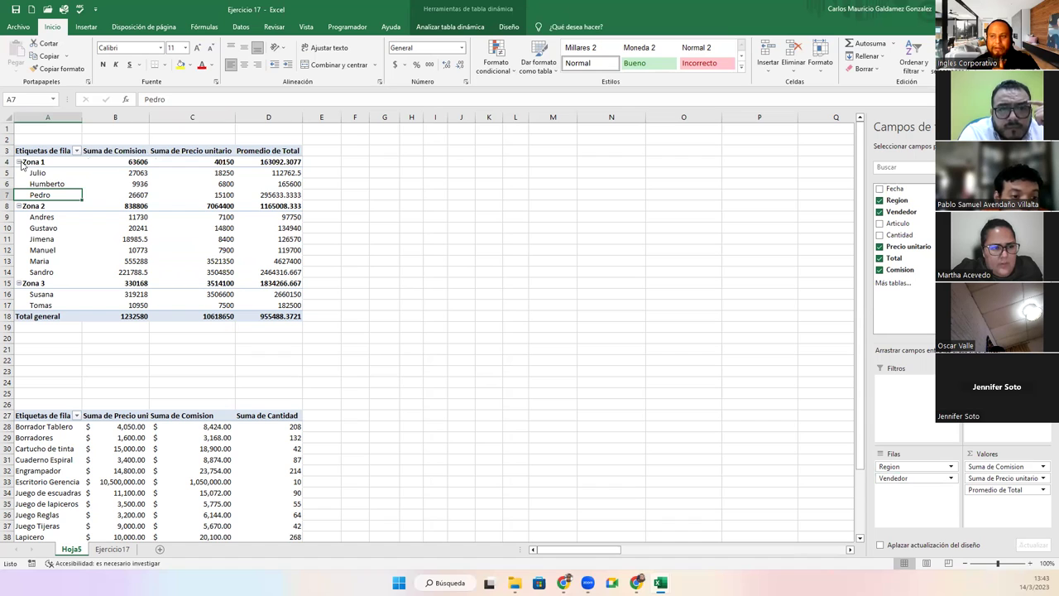
pyautogui.click(39, 172)
pyautogui.click(41, 184)
pyautogui.click(42, 194)
pyautogui.click(42, 216)
pyautogui.click(43, 227)
pyautogui.click(39, 239)
pyautogui.click(43, 250)
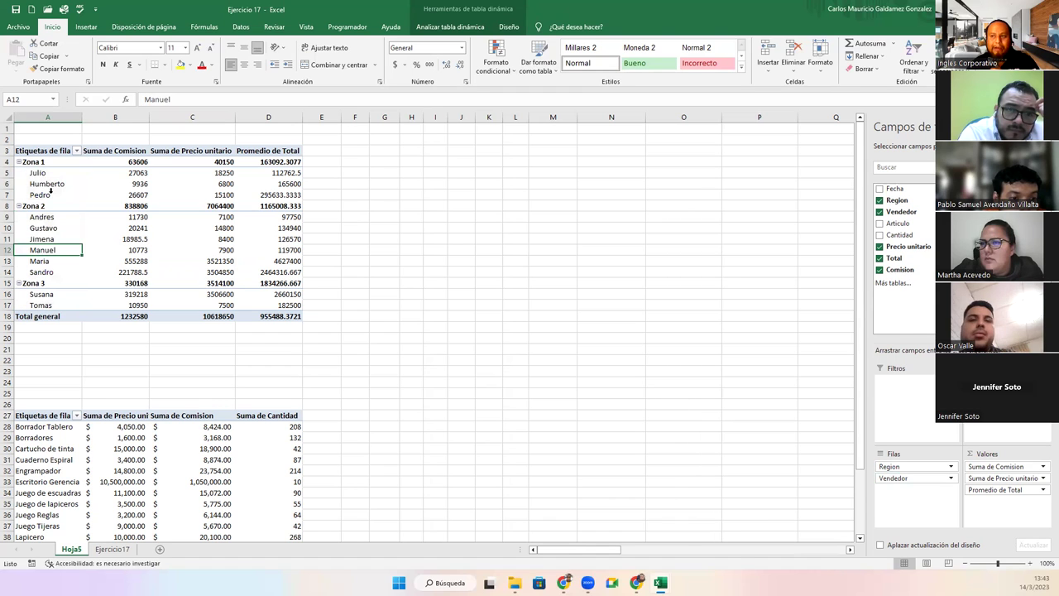
pyautogui.click(38, 295)
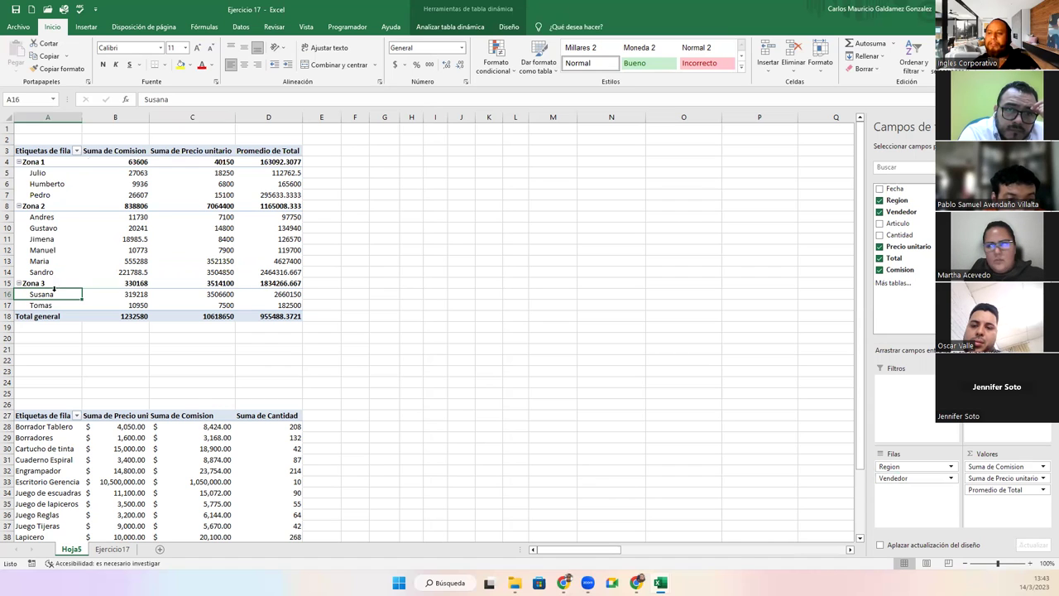
pyautogui.click(37, 173)
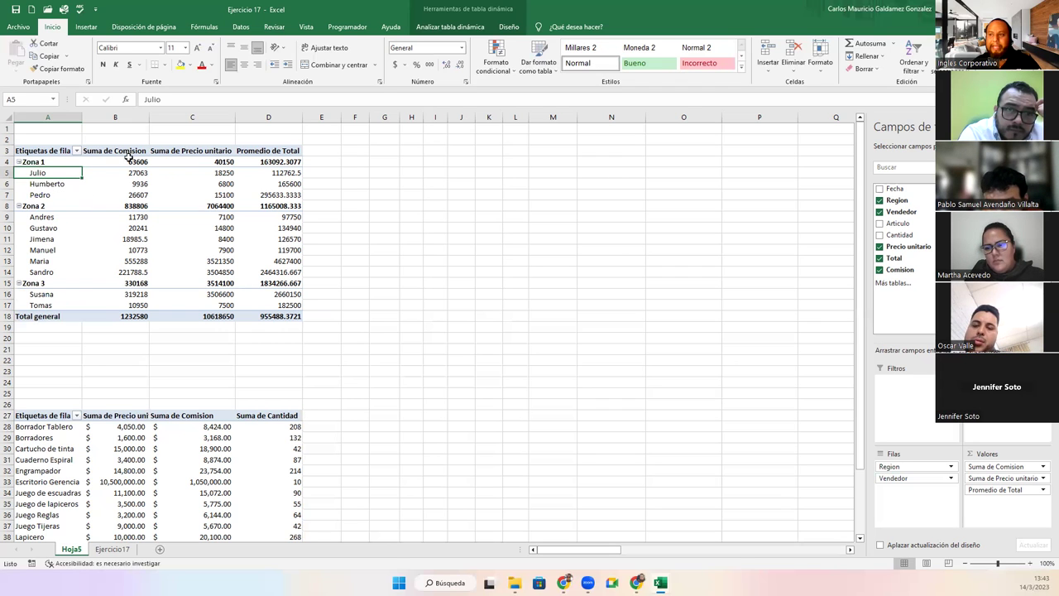
# - Apply the accounting number format with the $ symbol to all values of the zone and vendor pivot table, including the grand totals
pyautogui.moveTo(131, 160); pyautogui.dragTo(277, 317)
pyautogui.click(395, 65)
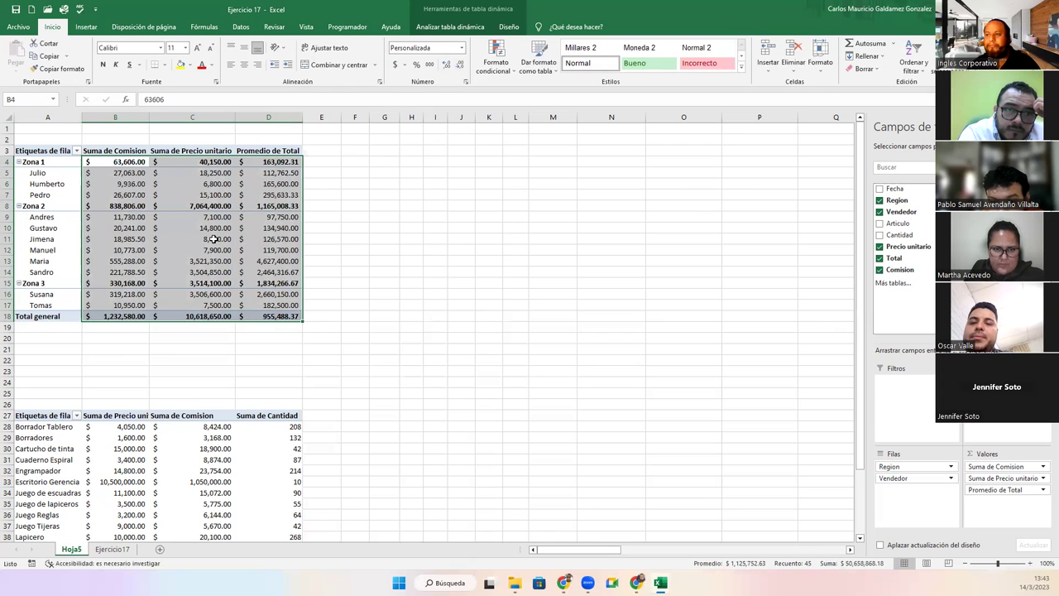
pyautogui.click(213, 238)
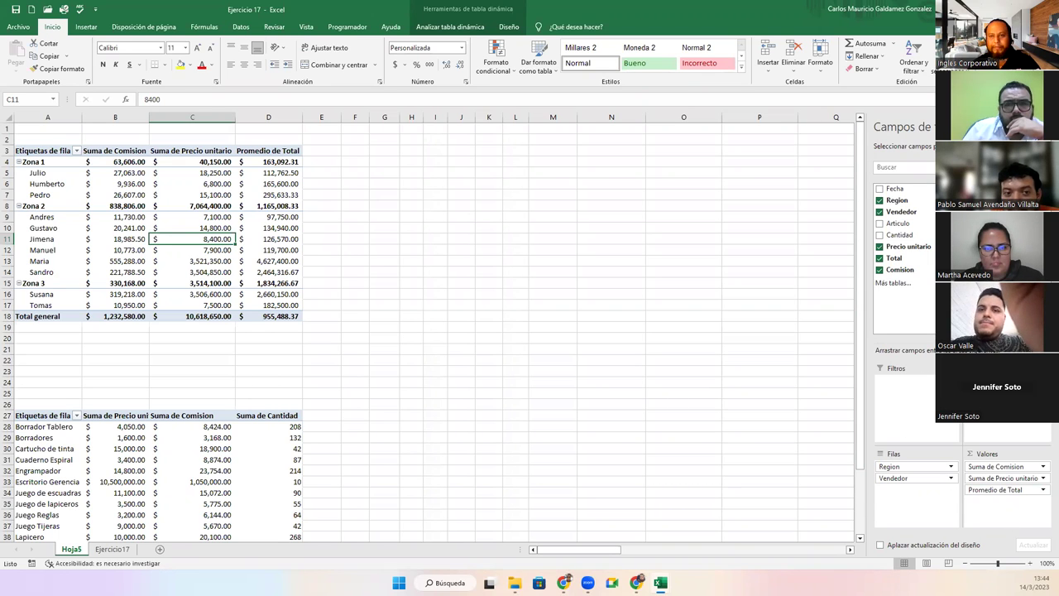
# - Undo the accounting format and the recommended layout applied to the StockDinan01 pivot table
pyautogui.hotkey('ctrl', 'z')
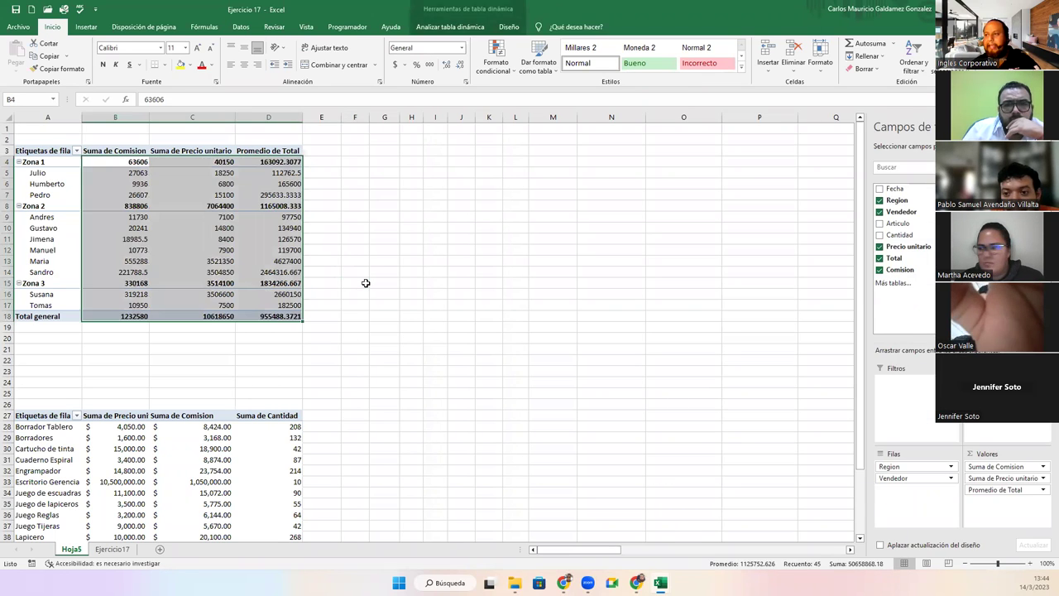
pyautogui.hotkey('ctrl', 'z')
pyautogui.click(363, 294)
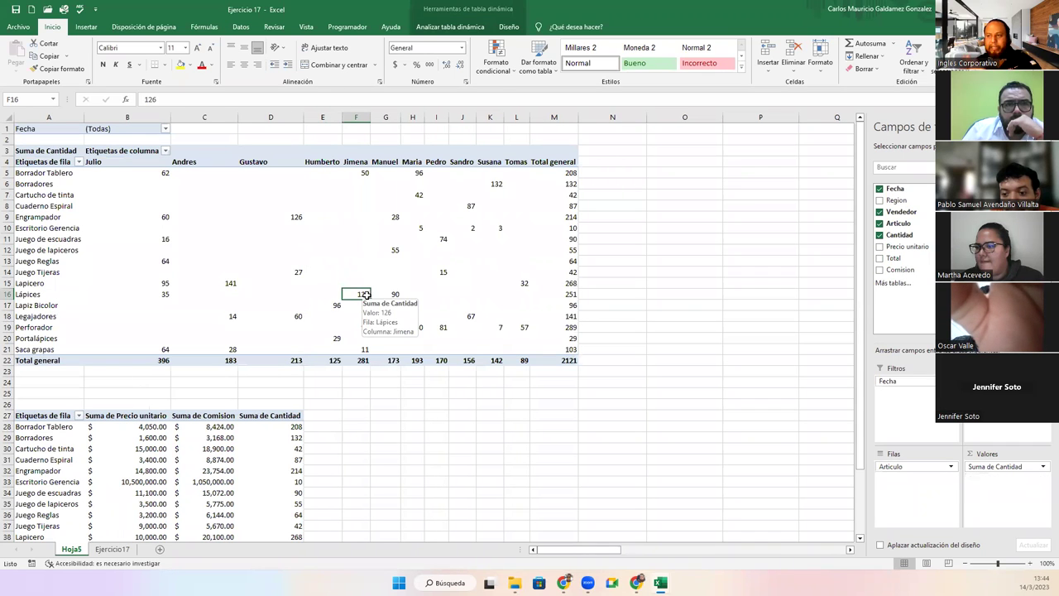
# - Switch to the Stock de Bodega source data on the Ejercicio17 sheet
pyautogui.click(106, 551)
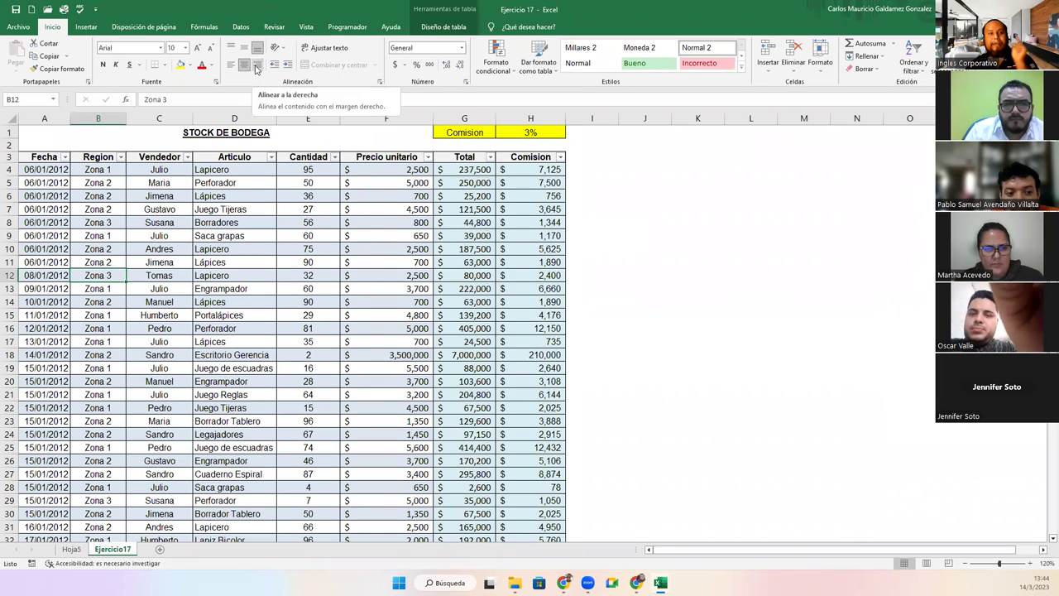
# - Bring back the recommended zone and vendor layout of the upper pivot table on Hoja5 and capture its field list as an image
pyautogui.click(71, 550)
pyautogui.scroll(-10, 355, 450)
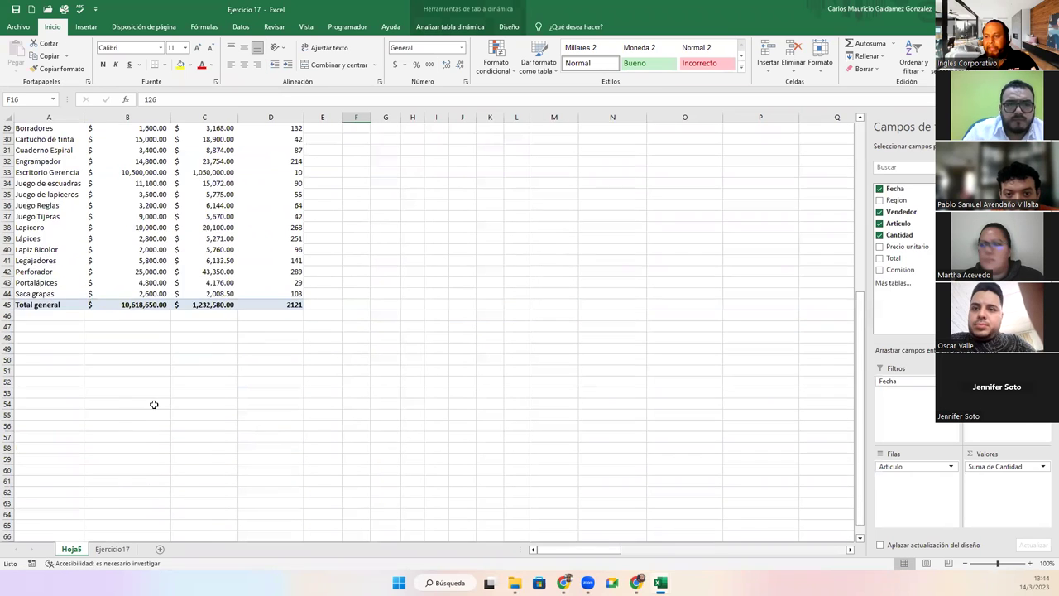
pyautogui.click(39, 338)
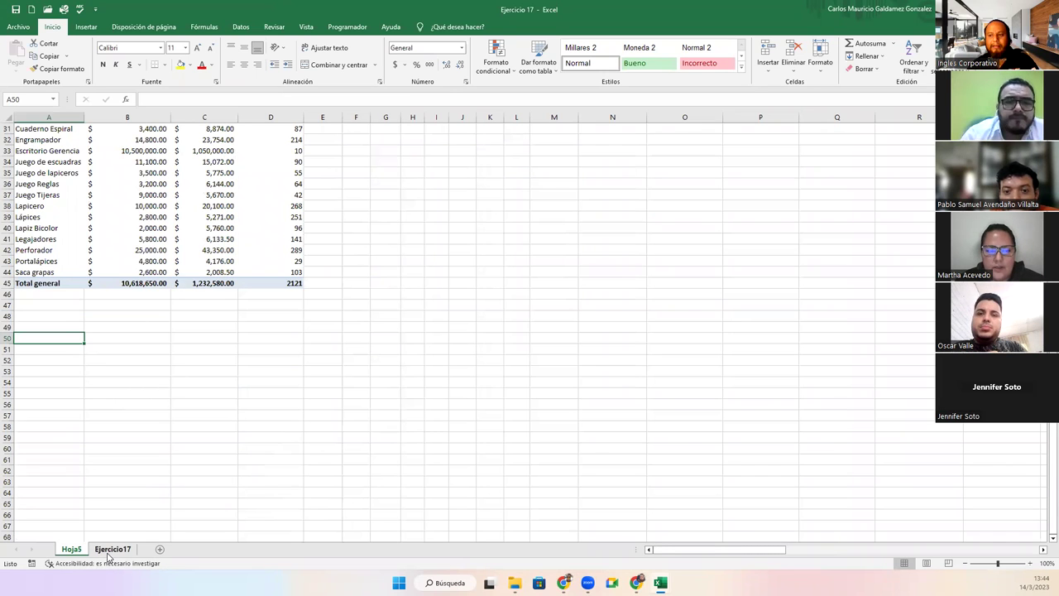
pyautogui.scroll(10, 402, 404)
pyautogui.click(442, 393)
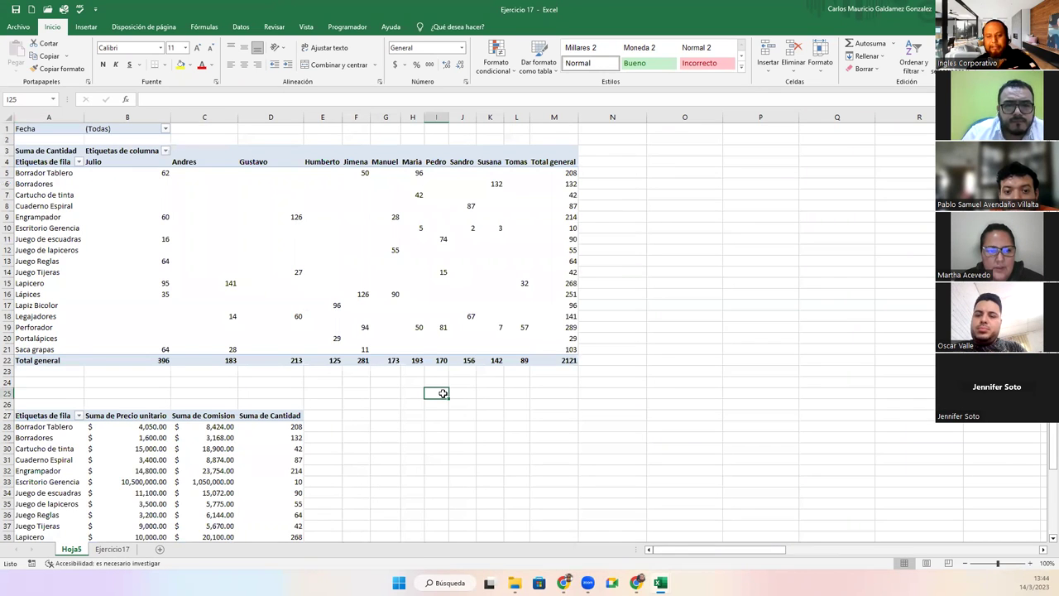
pyautogui.hotkey('ctrl', 'z')
pyautogui.click(210, 217)
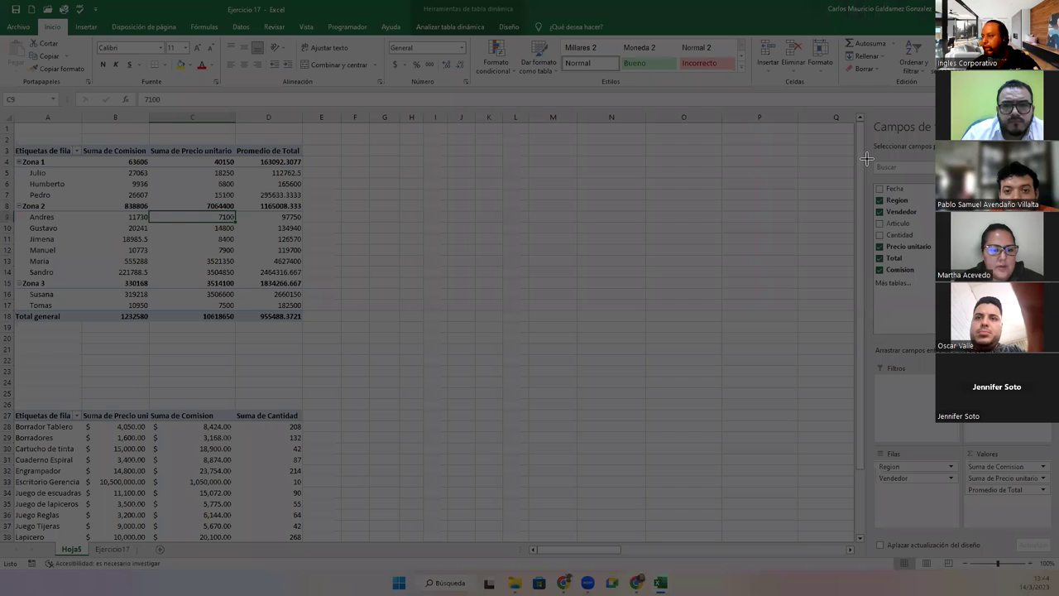
pyautogui.moveTo(866, 158); pyautogui.dragTo(1050, 539)
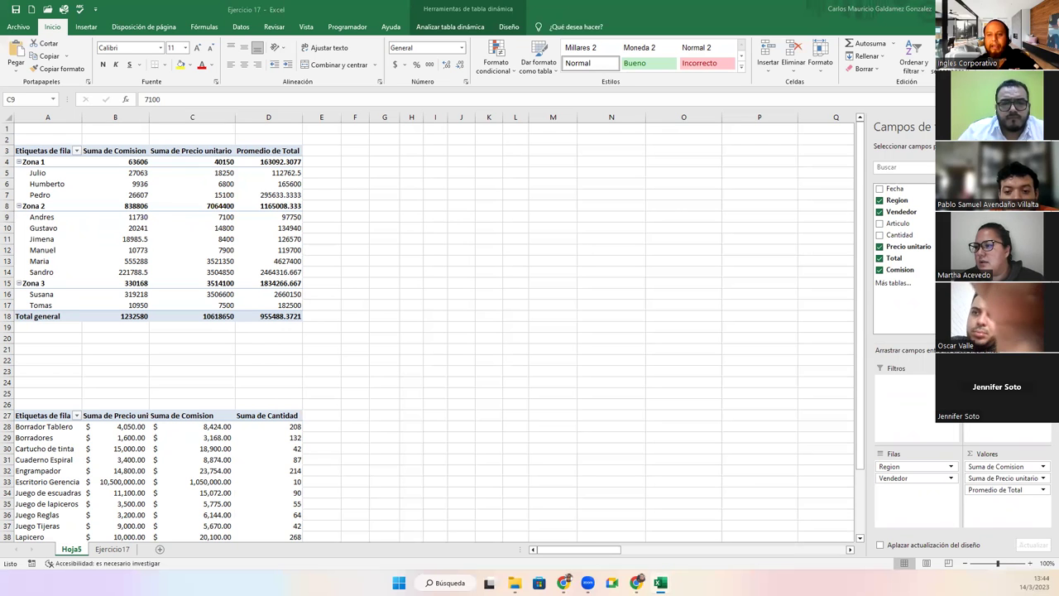
# - Return the upper pivot table to its article-by-vendor layout by undoing the recommended layout
pyautogui.click(163, 226)
pyautogui.hotkey('ctrl', 'z')
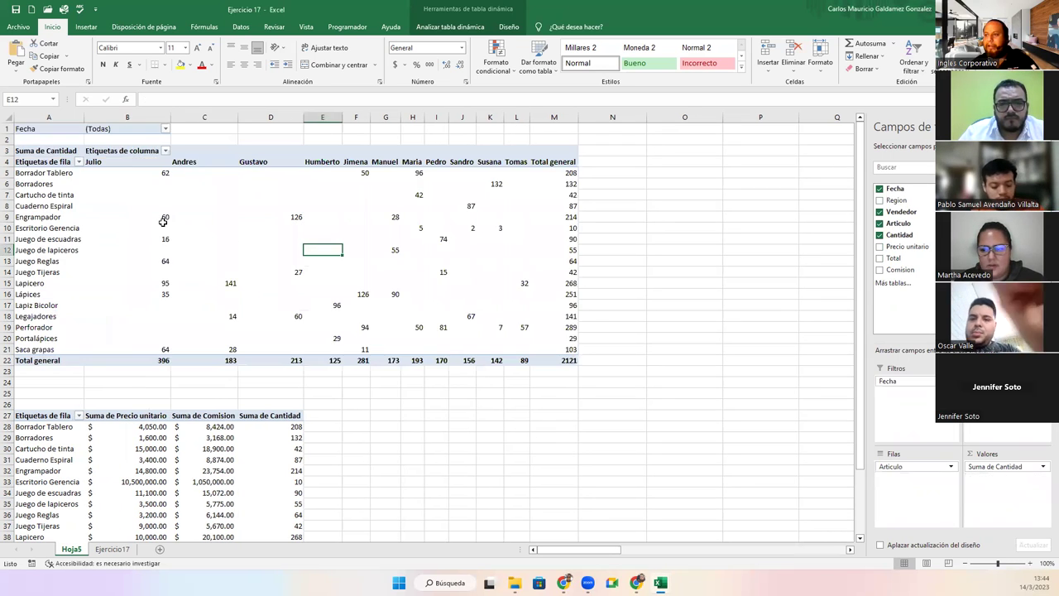
# - Insert a pivot table from Stock01 on the existing Ejercicio17 sheet at cell A49
pyautogui.click(112, 548)
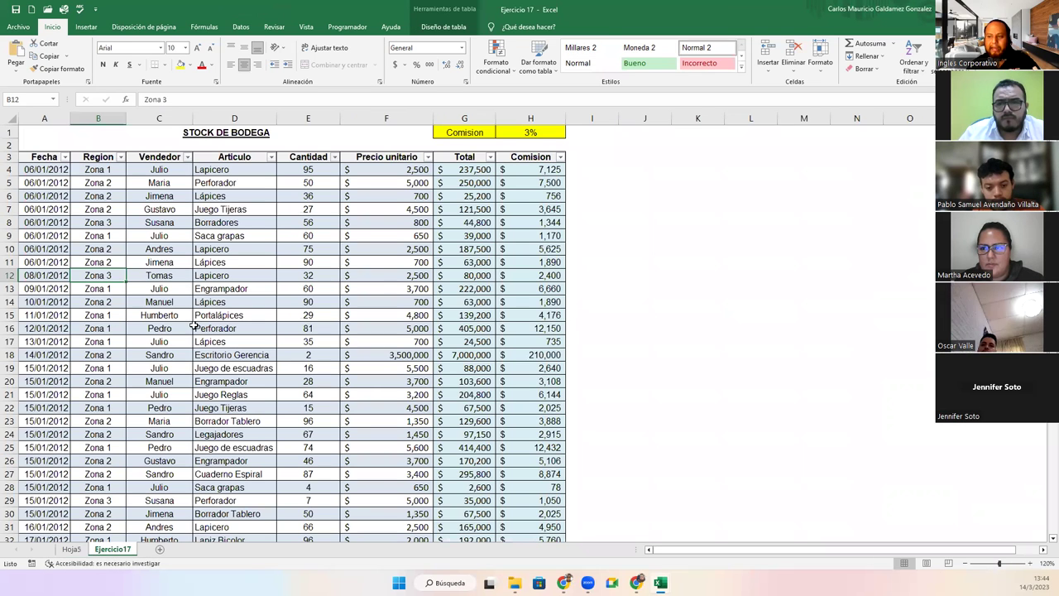
pyautogui.click(168, 299)
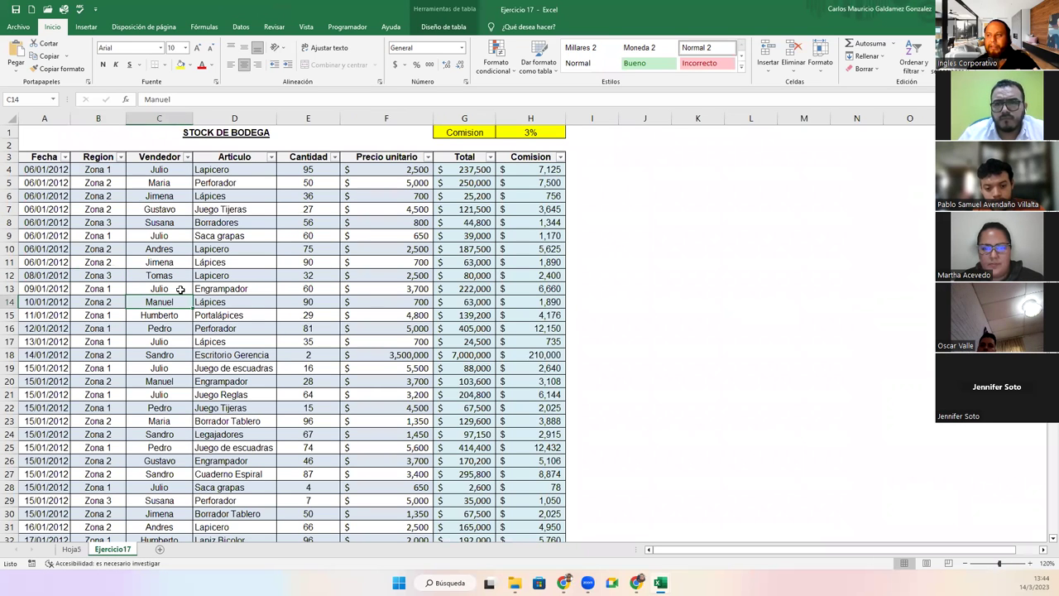
pyautogui.click(86, 26)
pyautogui.click(20, 51)
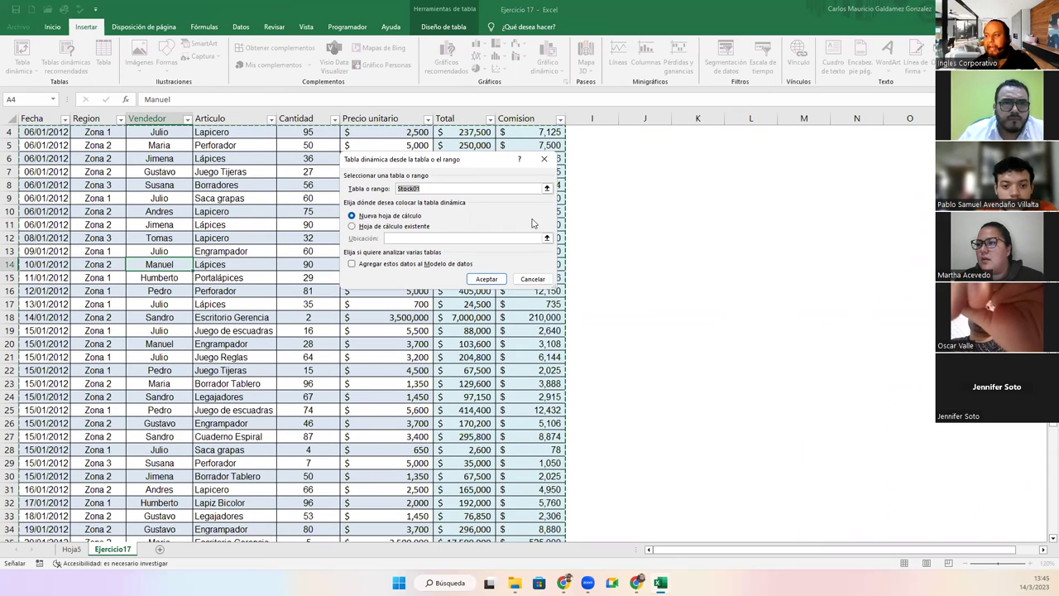
pyautogui.click(418, 229)
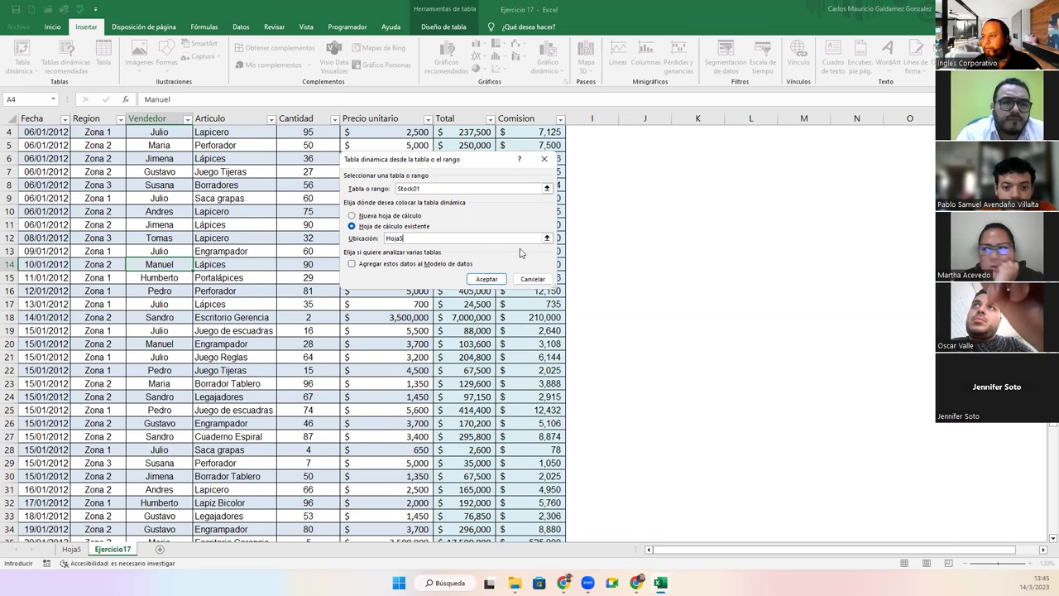
pyautogui.click(546, 238)
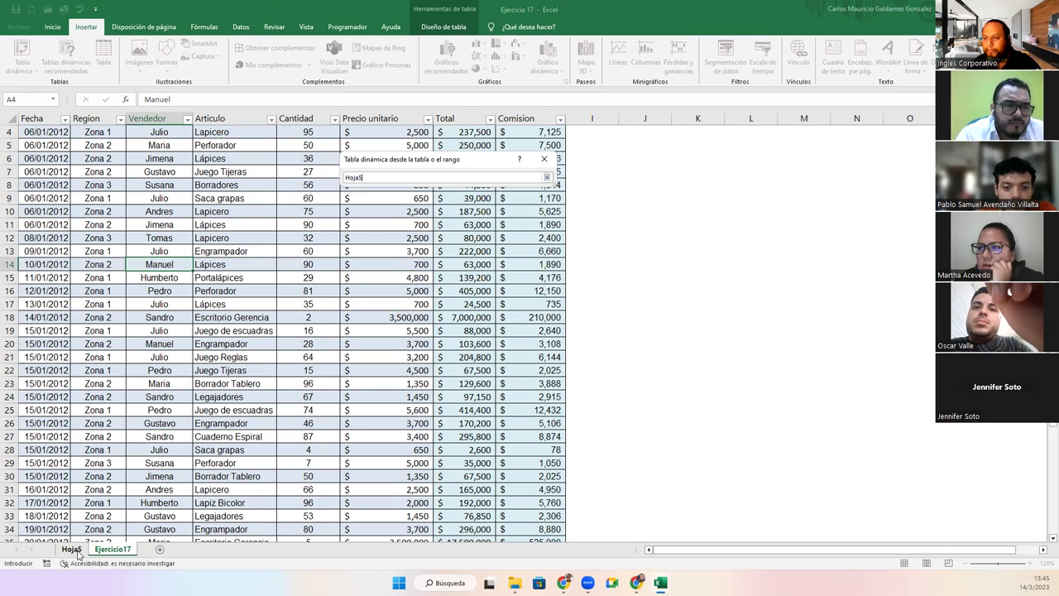
pyautogui.click(72, 549)
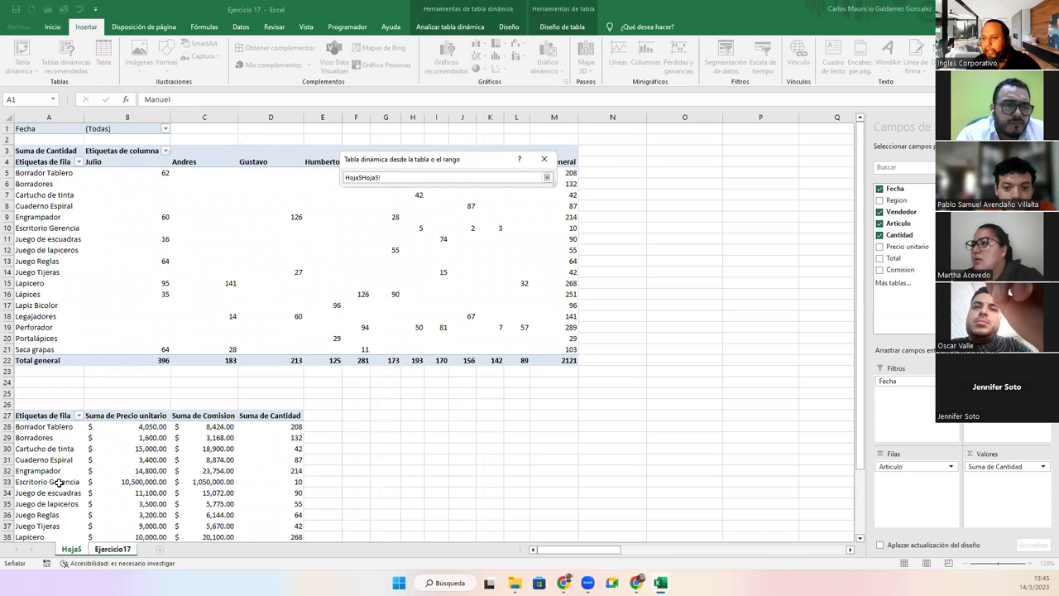
pyautogui.scroll(-5, 59, 484)
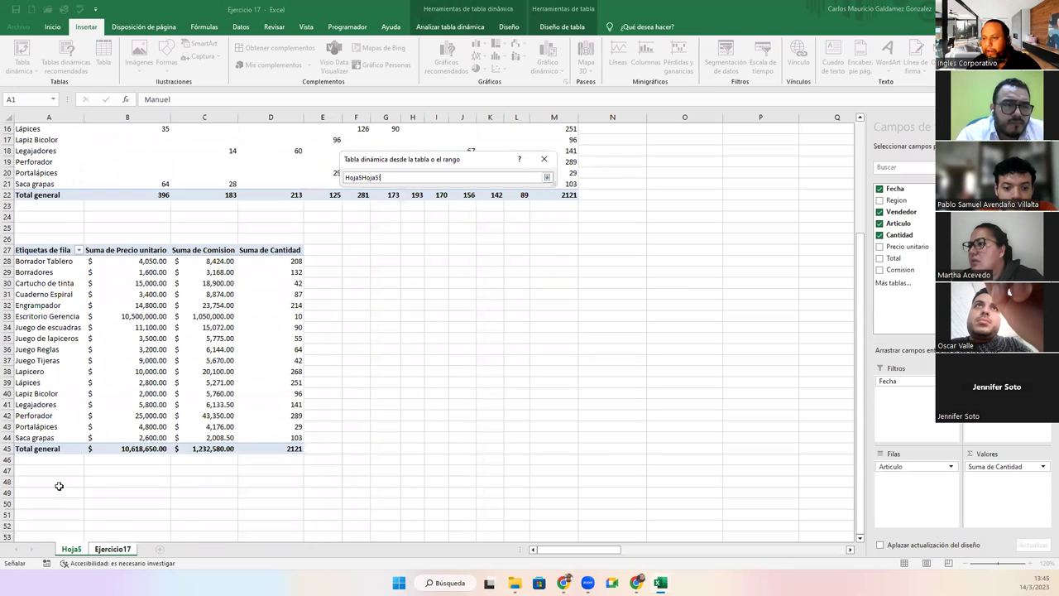
pyautogui.click(124, 550)
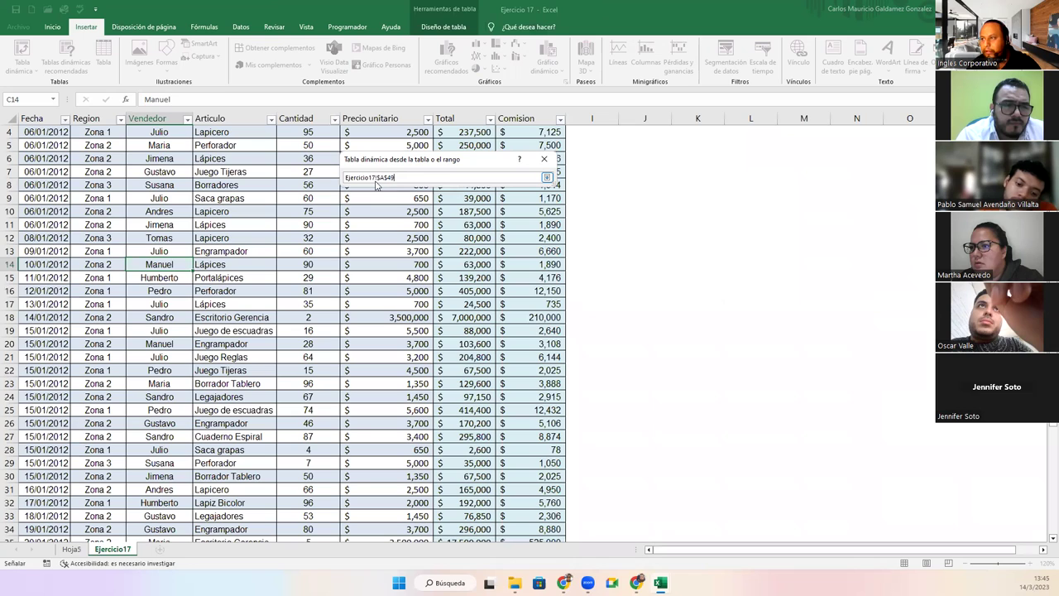
pyautogui.click(547, 179)
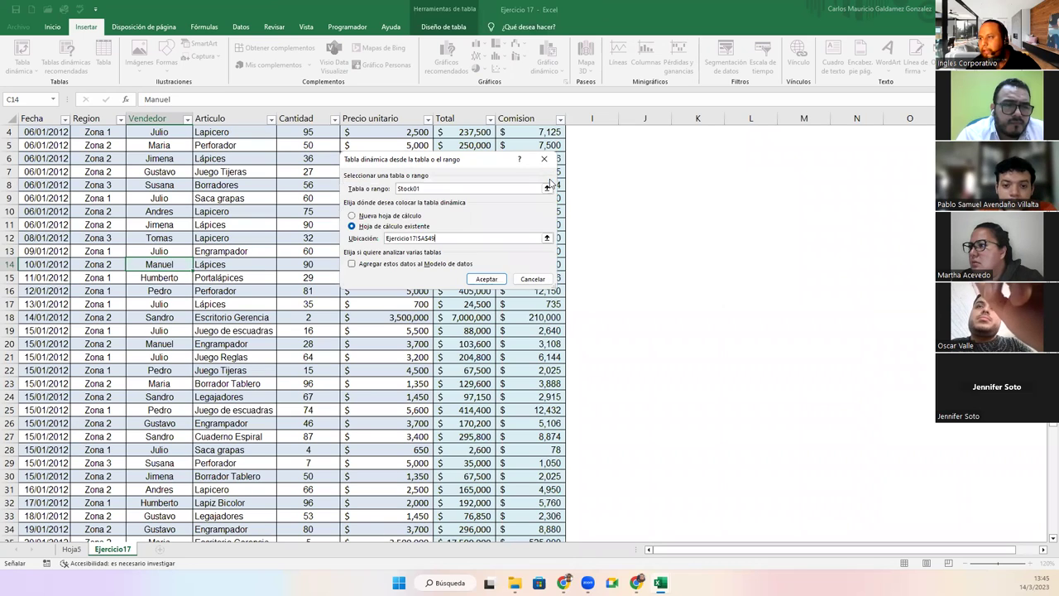
pyautogui.click(485, 279)
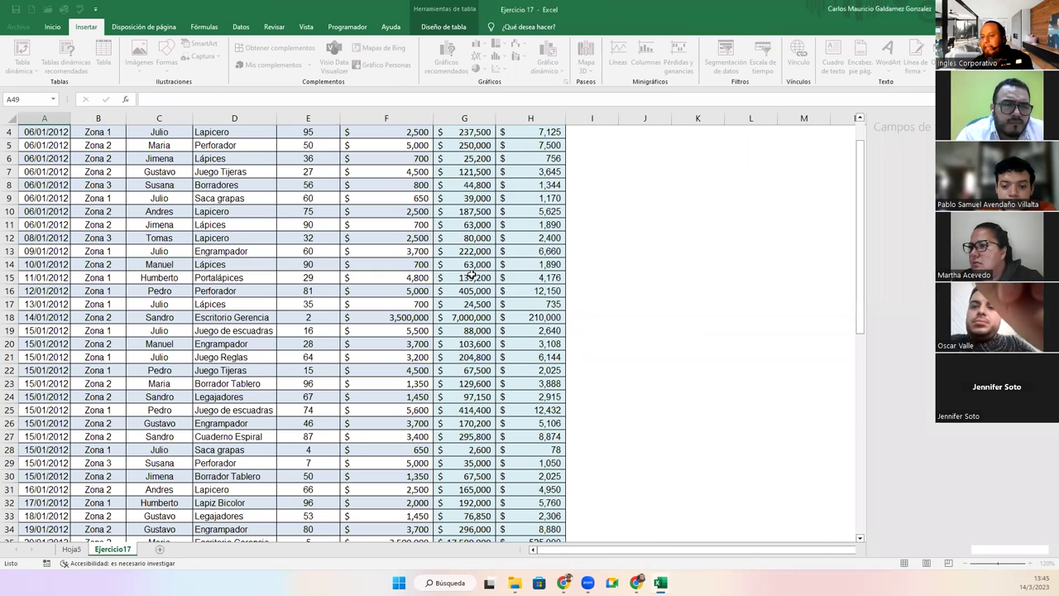
# - Look for the new empty pivot table on Hoja5 and below the source data on Ejercicio17
pyautogui.click(71, 550)
pyautogui.scroll(-5, 66, 430)
pyautogui.scroll(10, 66, 431)
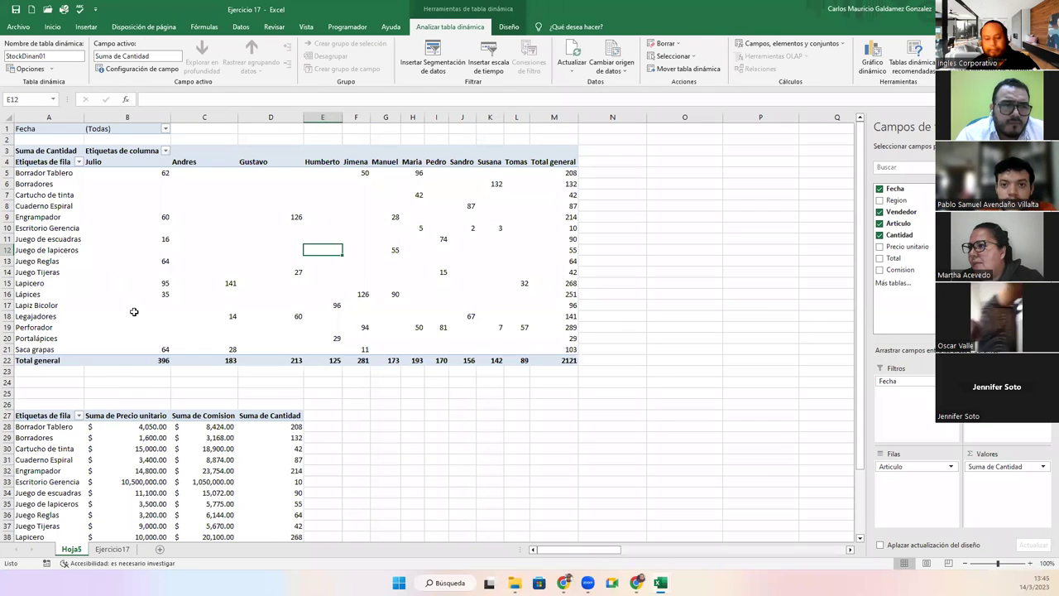
pyautogui.click(113, 550)
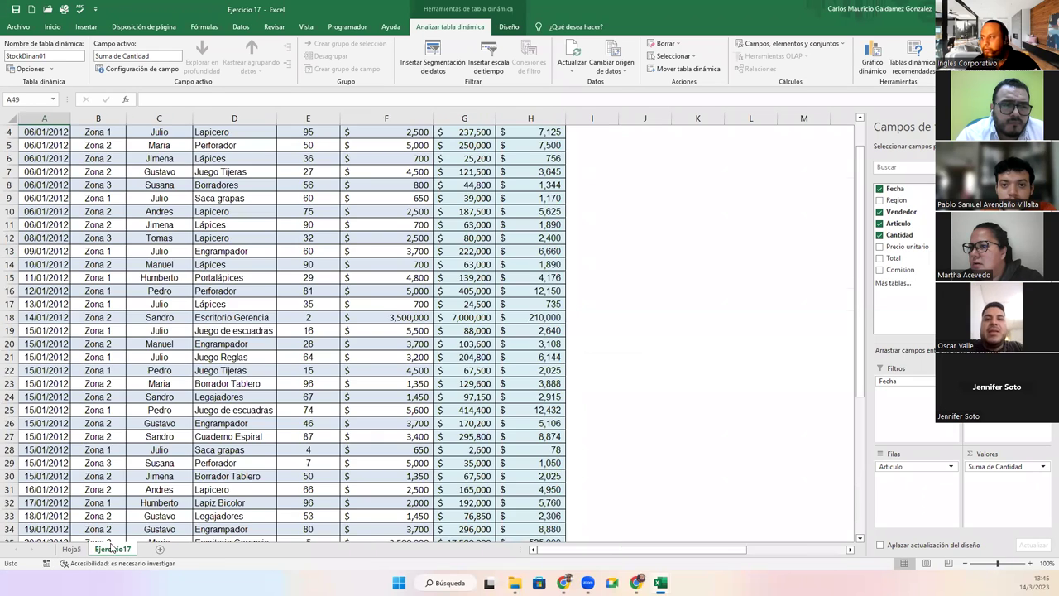
pyautogui.scroll(-15, 108, 428)
pyautogui.scroll(5, 109, 428)
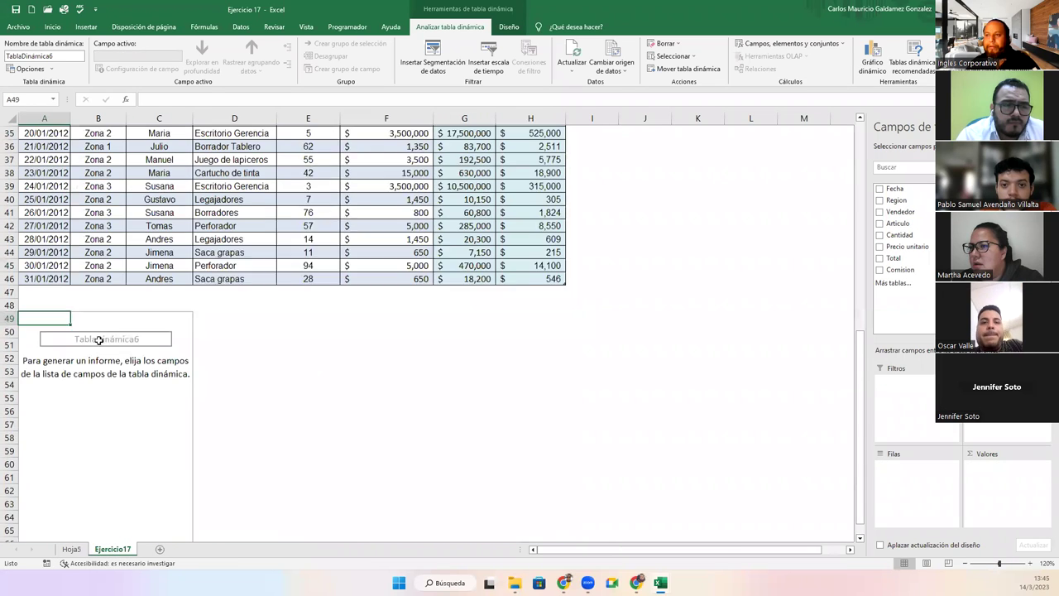
pyautogui.scroll(7, 134, 379)
# - Insert a pivot table from Stock01 on the existing Hoja5 sheet at cell A49, below the second pivot table
pyautogui.click(159, 330)
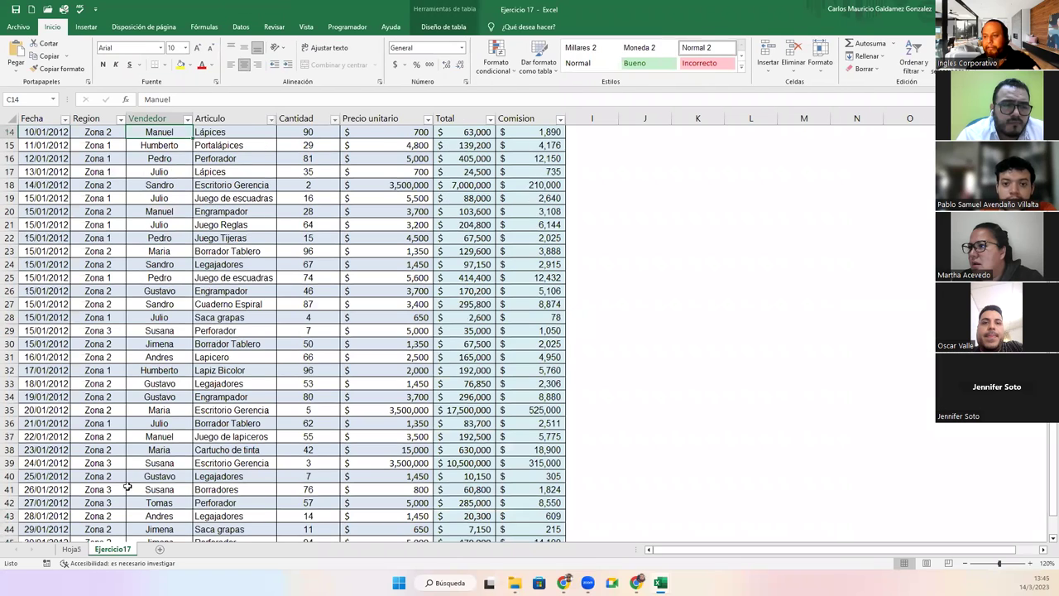
pyautogui.click(86, 26)
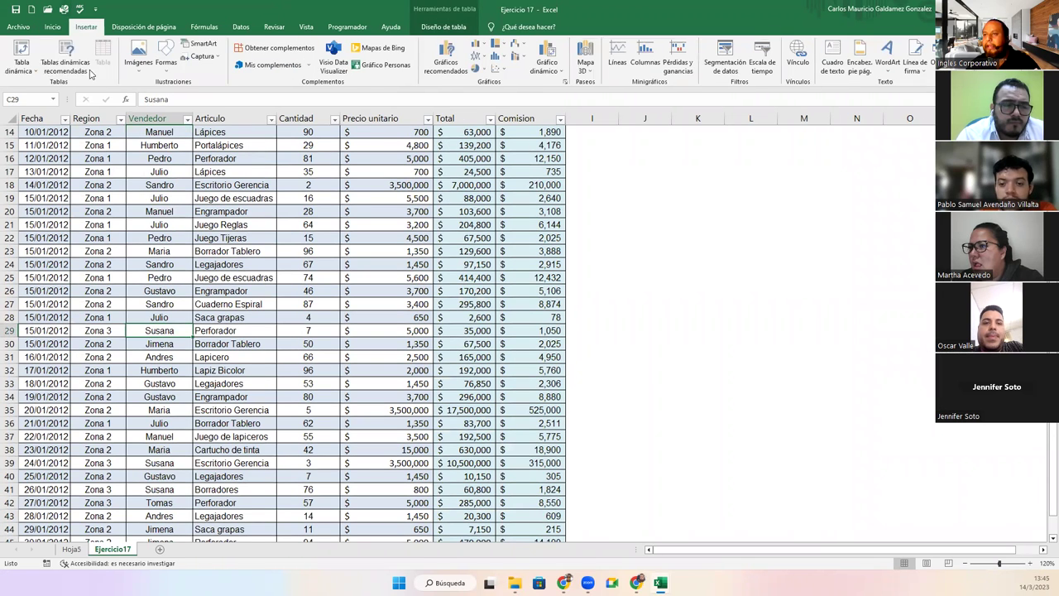
pyautogui.click(19, 50)
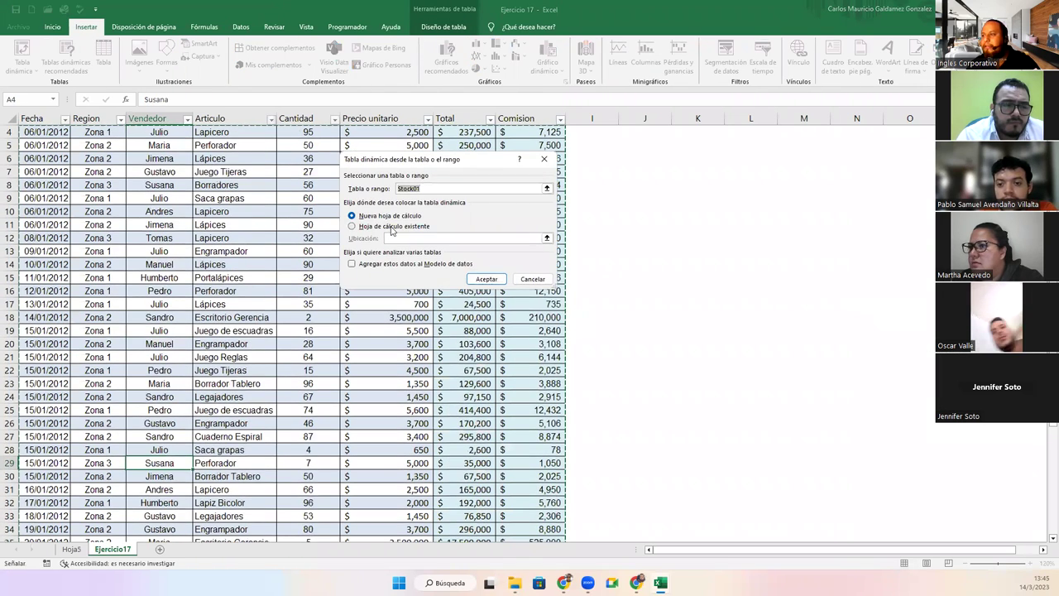
pyautogui.click(369, 228)
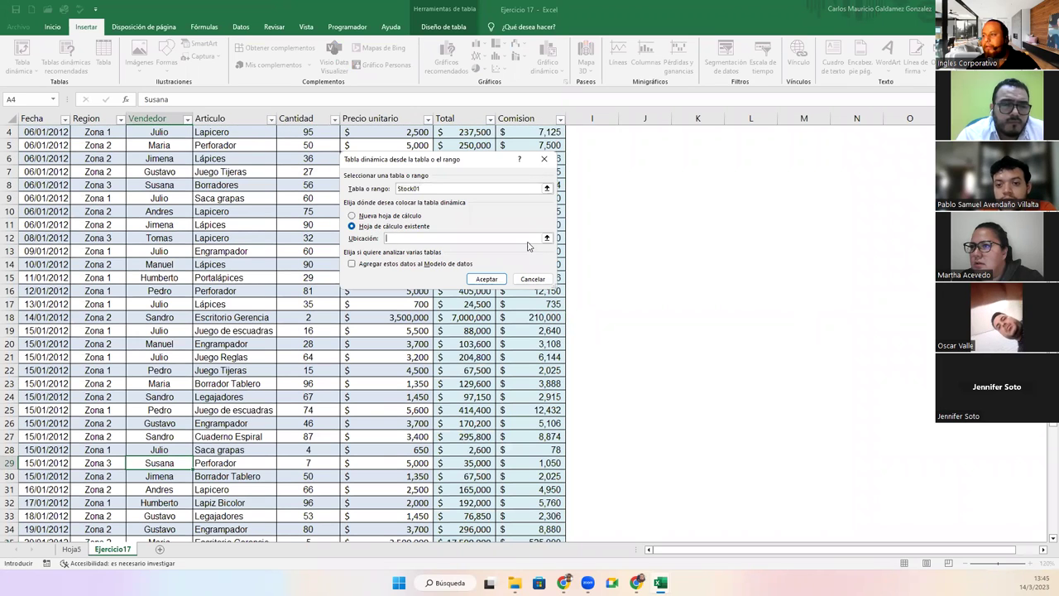
pyautogui.click(546, 237)
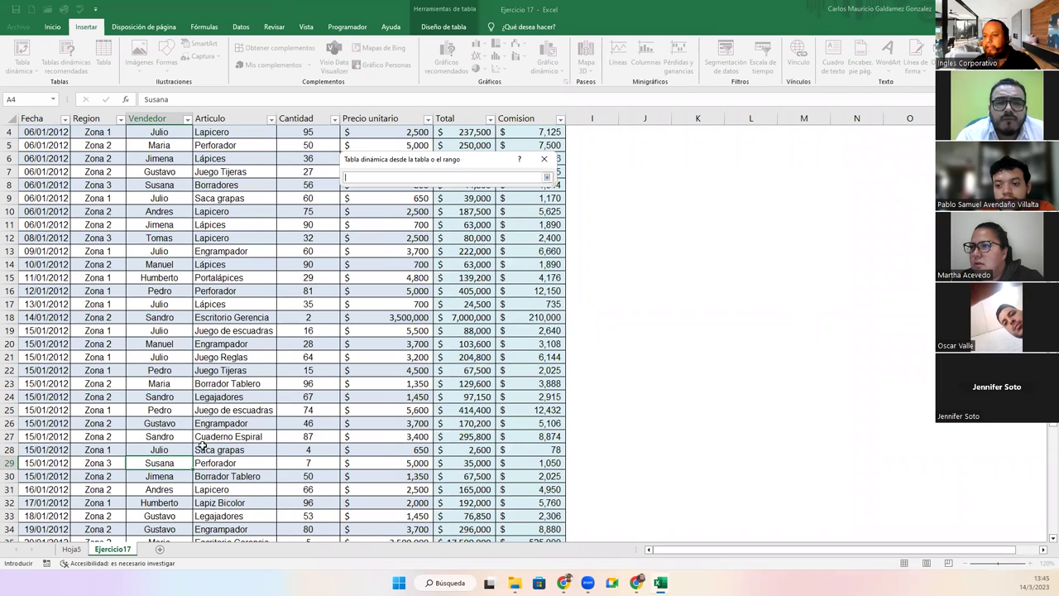
pyautogui.click(71, 550)
pyautogui.scroll(-10, 41, 488)
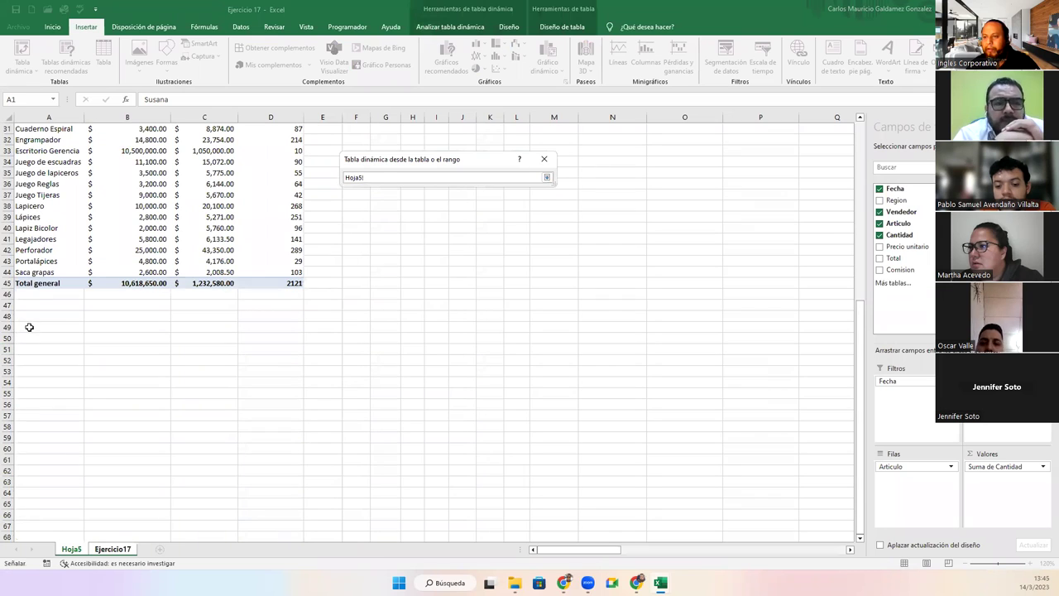
pyautogui.click(29, 327)
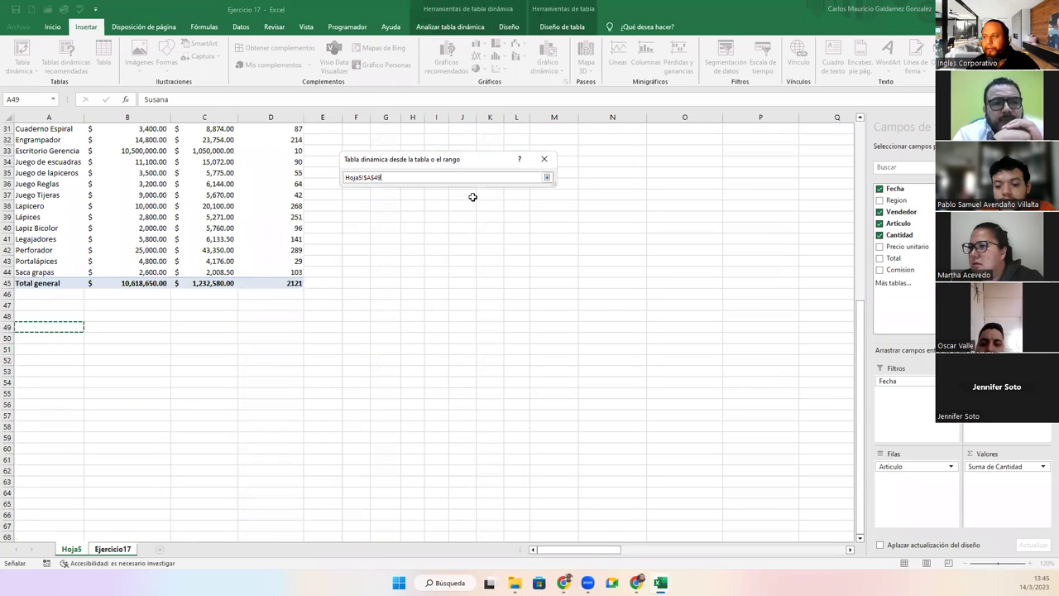
pyautogui.click(546, 179)
pyautogui.click(487, 280)
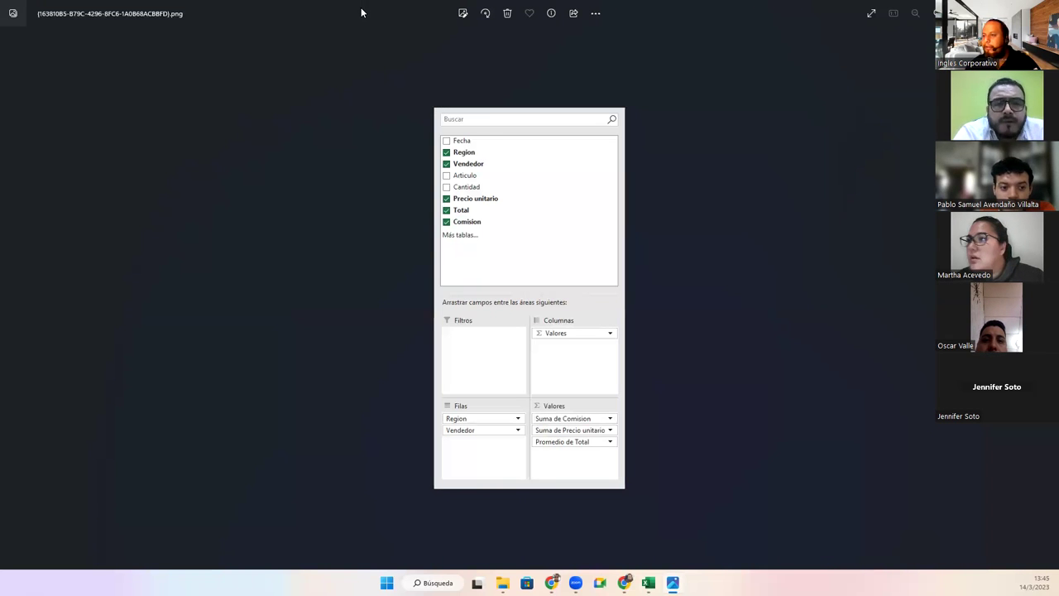
# - Arrange the captured field-list image beside the workbook window, stretching the workbook to the full screen height
pyautogui.doubleClick(360, 7)
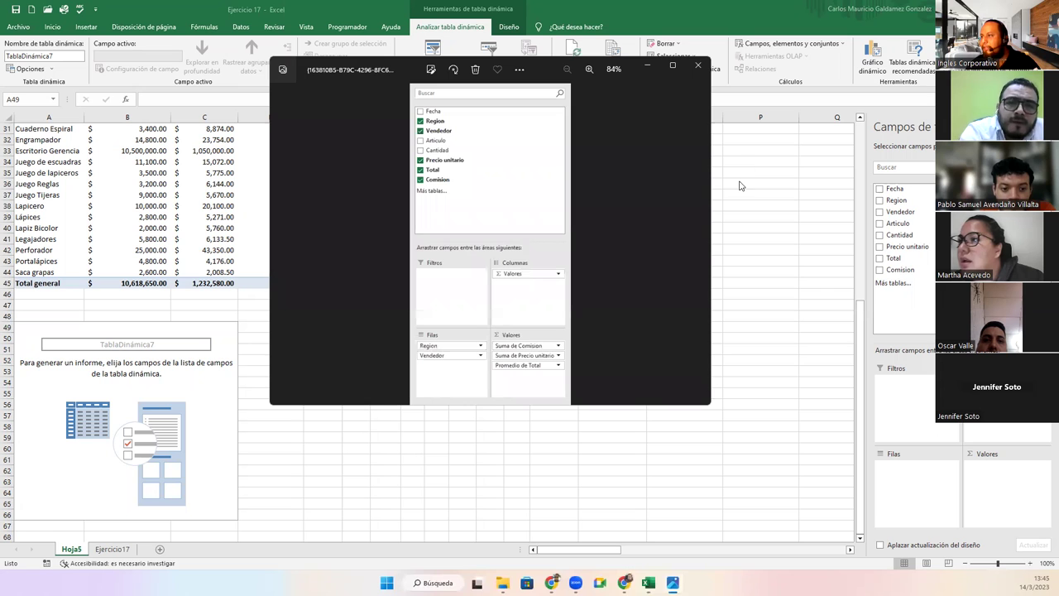
pyautogui.doubleClick(639, 11)
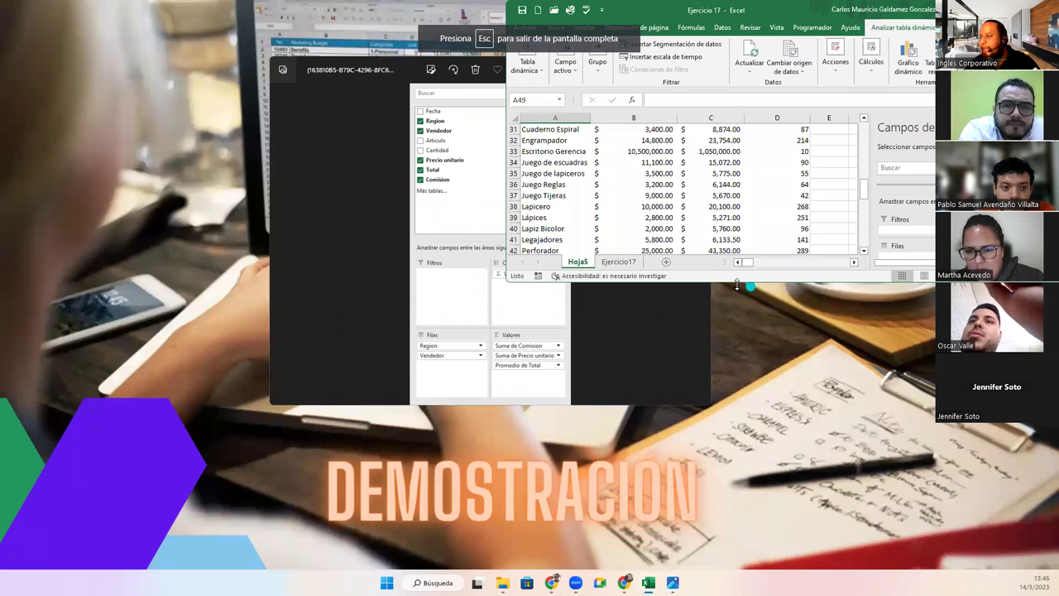
pyautogui.moveTo(737, 284); pyautogui.dragTo(736, 567)
pyautogui.click(348, 248)
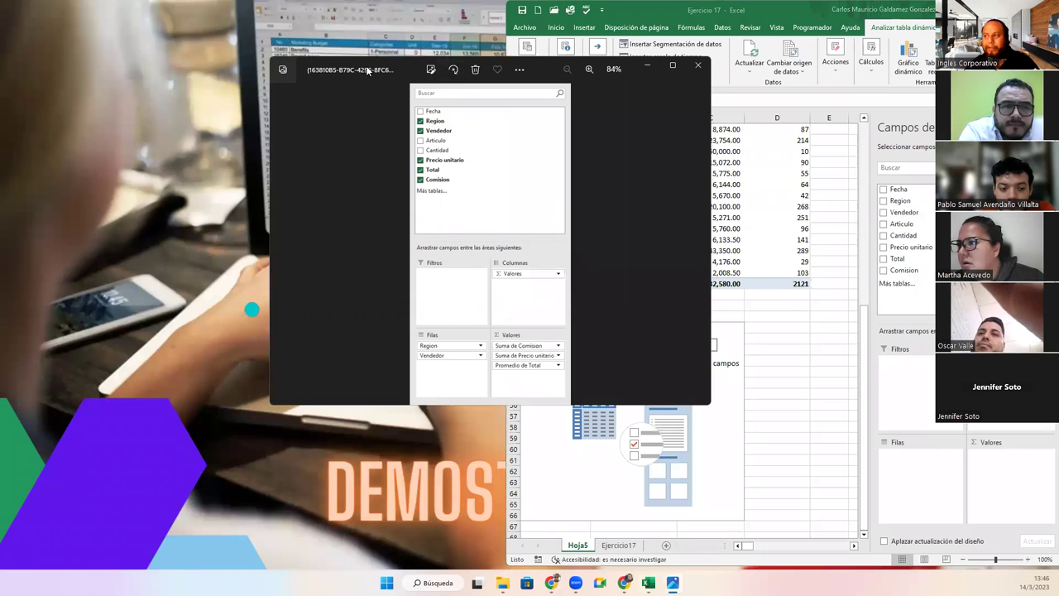
pyautogui.moveTo(367, 69); pyautogui.dragTo(116, 94)
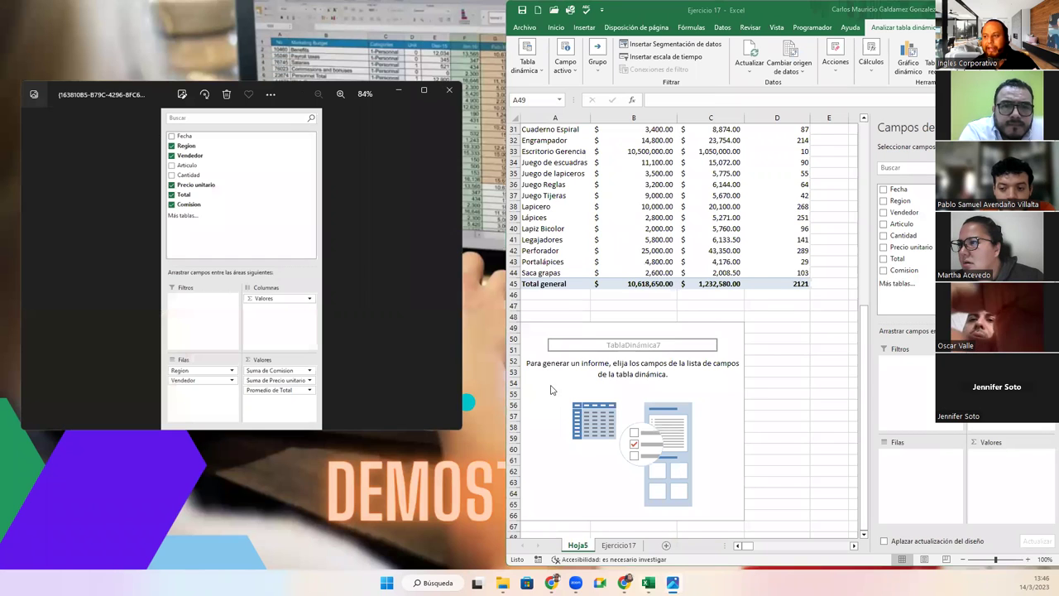
# - Add Region and Vendedor as row fields, and Comision and Precio unitario as value fields, to the new pivot table at A49
pyautogui.click(626, 432)
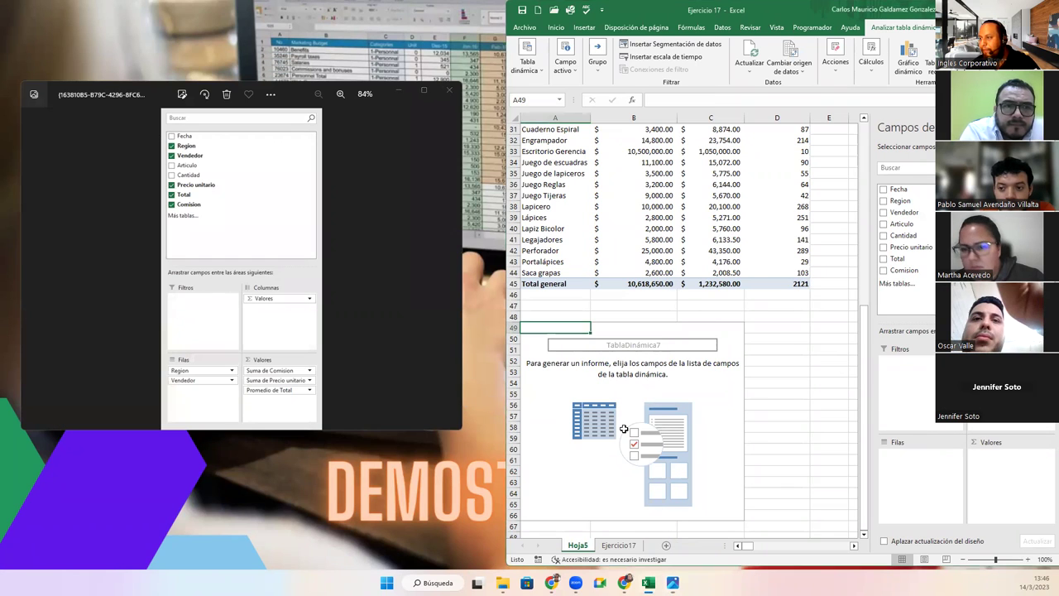
pyautogui.click(882, 201)
pyautogui.click(883, 213)
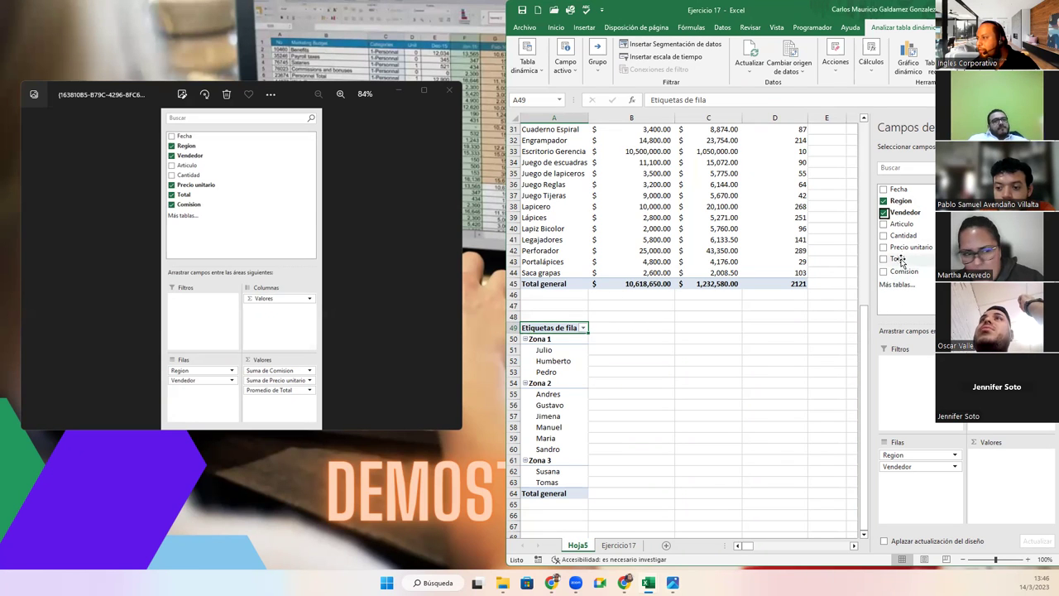
pyautogui.moveTo(898, 270); pyautogui.dragTo(1007, 463)
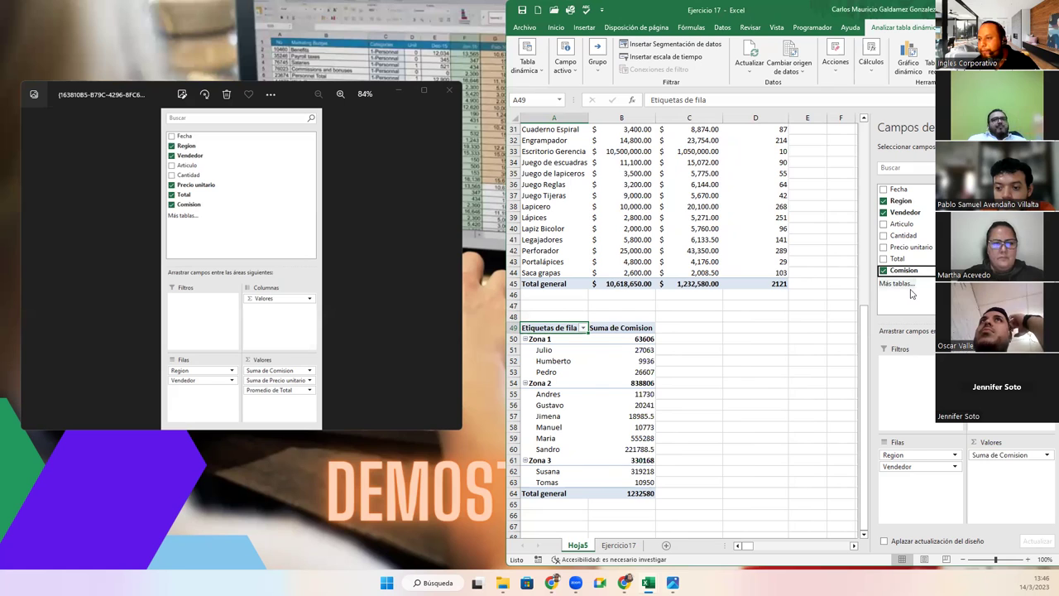
pyautogui.moveTo(910, 247); pyautogui.dragTo(1001, 474)
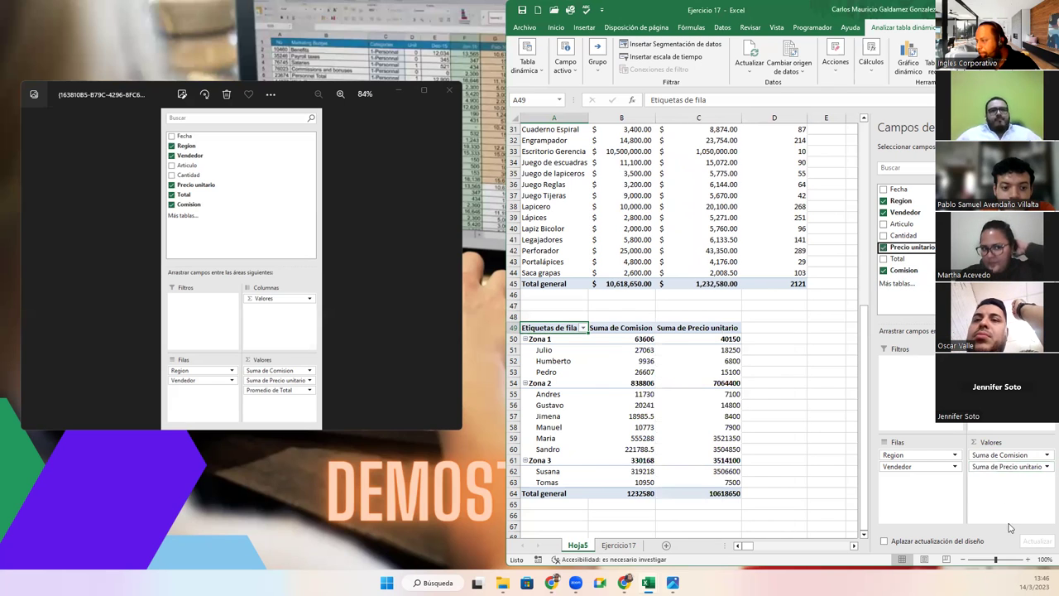
# - Add Total as a value field summarised by Promedio in the A49 pivot table, close the reference image and maximise the workbook
pyautogui.moveTo(926, 260); pyautogui.dragTo(1021, 494)
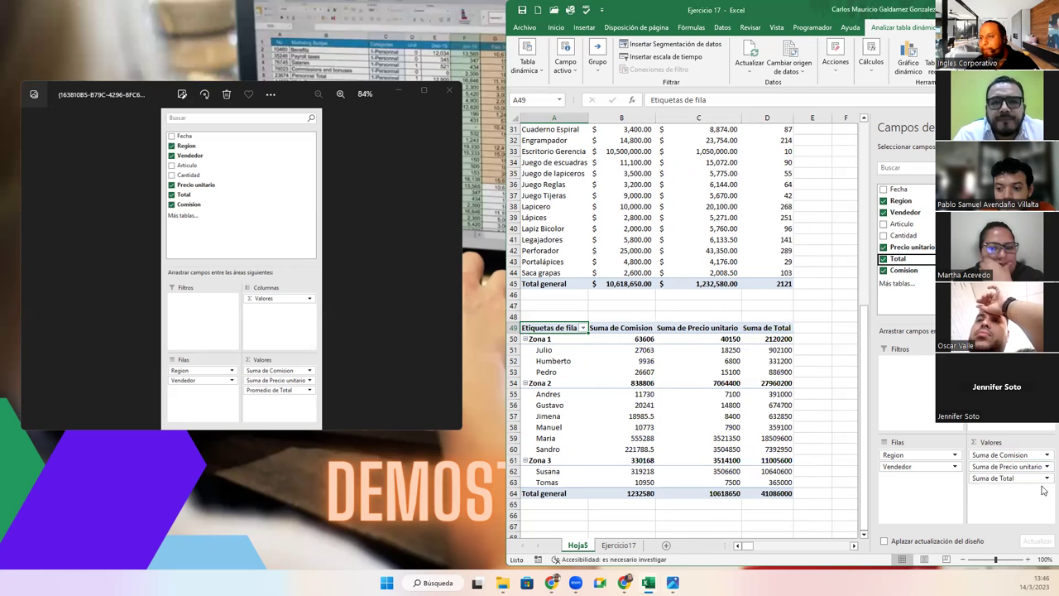
pyautogui.click(1045, 478)
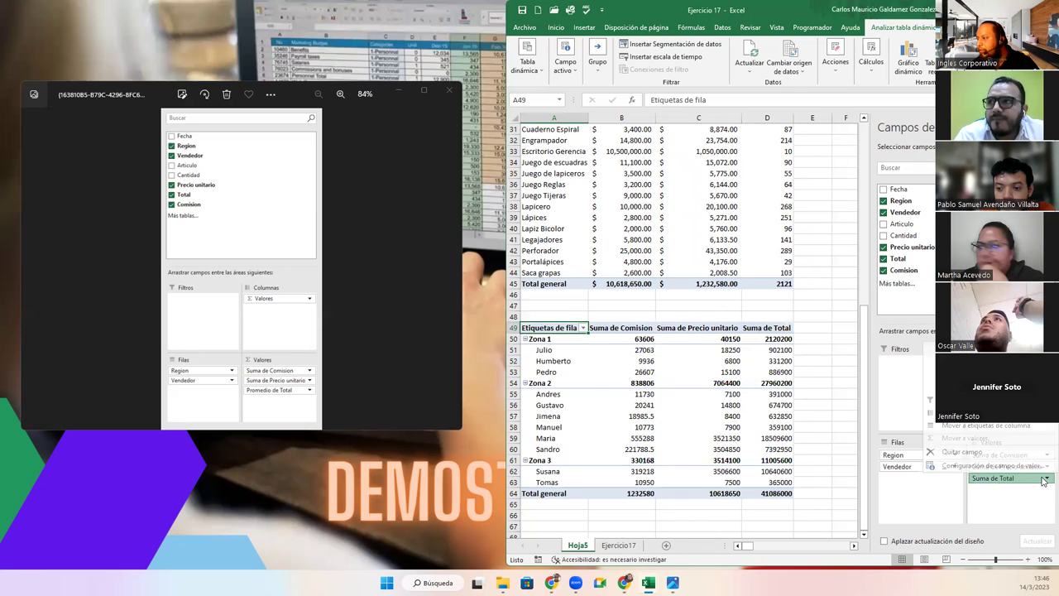
pyautogui.click(978, 466)
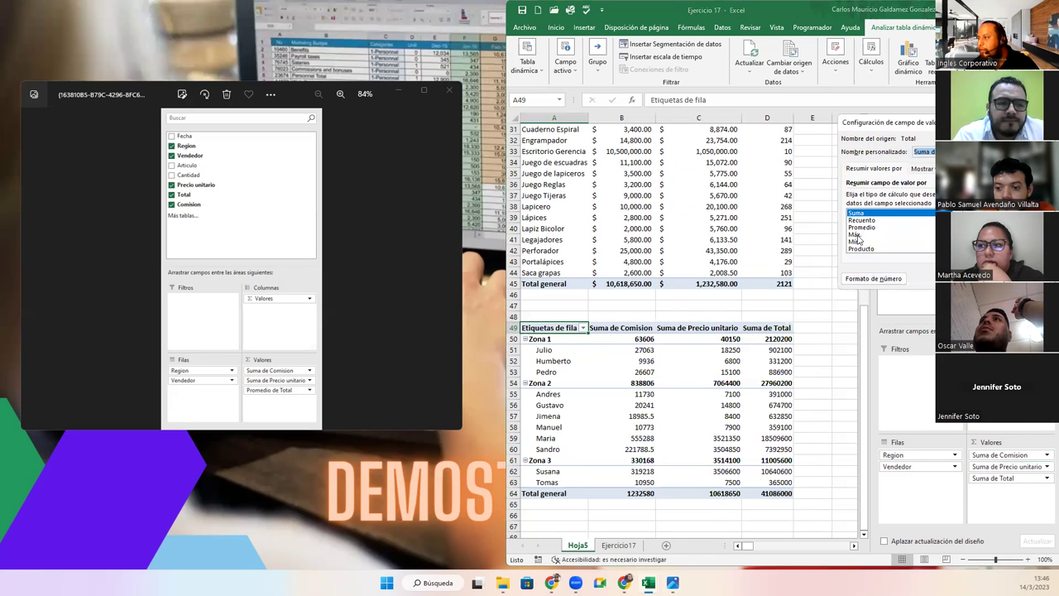
pyautogui.click(862, 228)
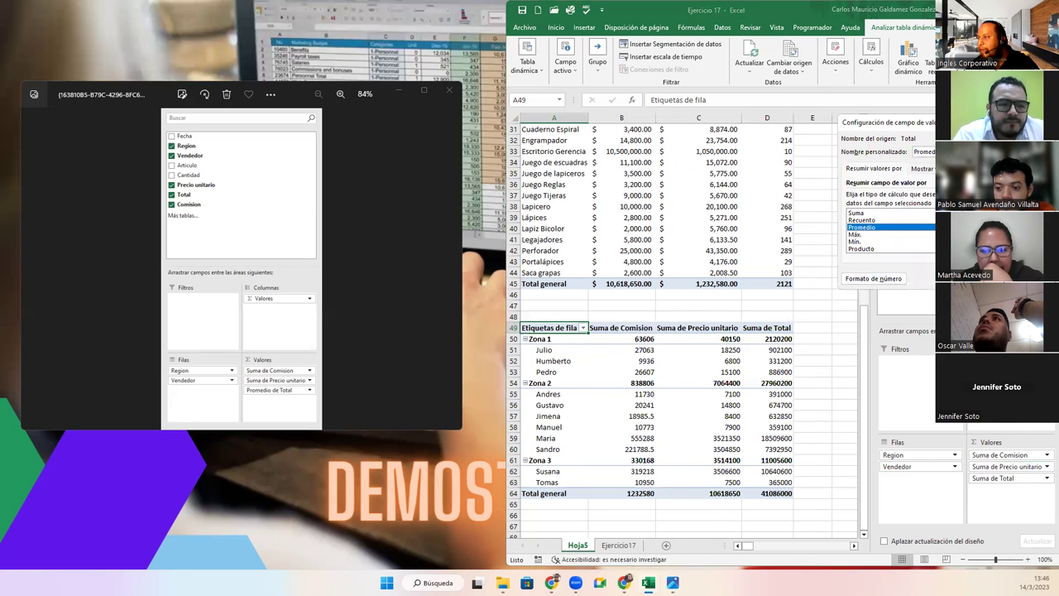
pyautogui.click(984, 278)
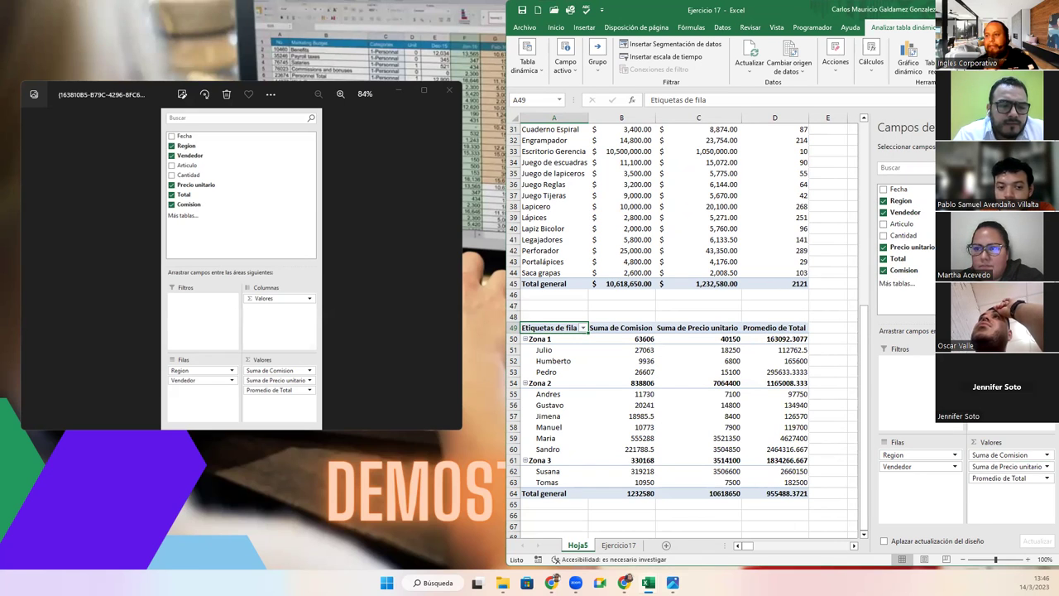
pyautogui.click(450, 92)
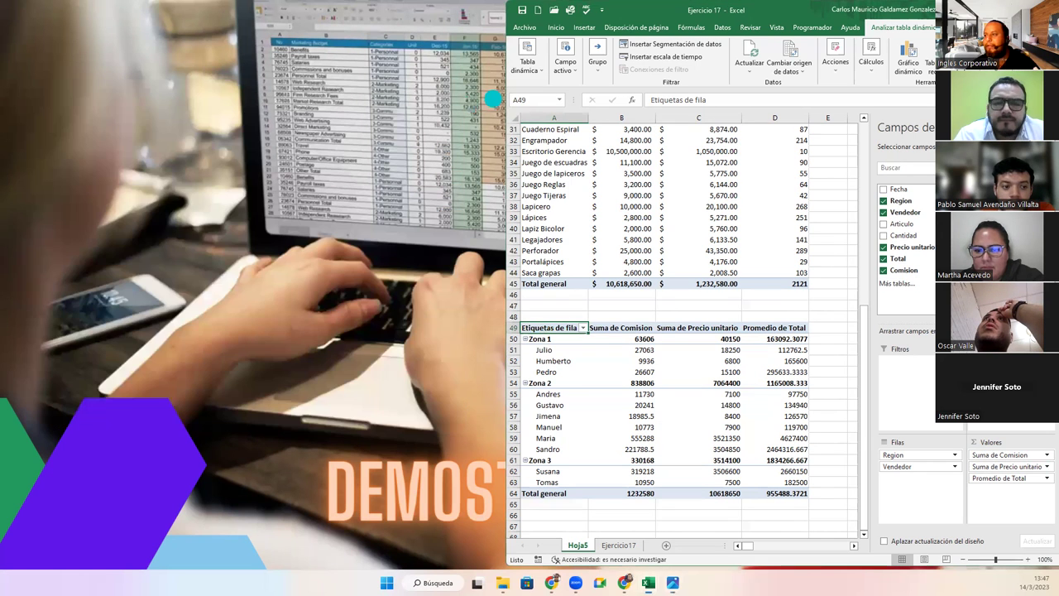
pyautogui.press('super+Up')
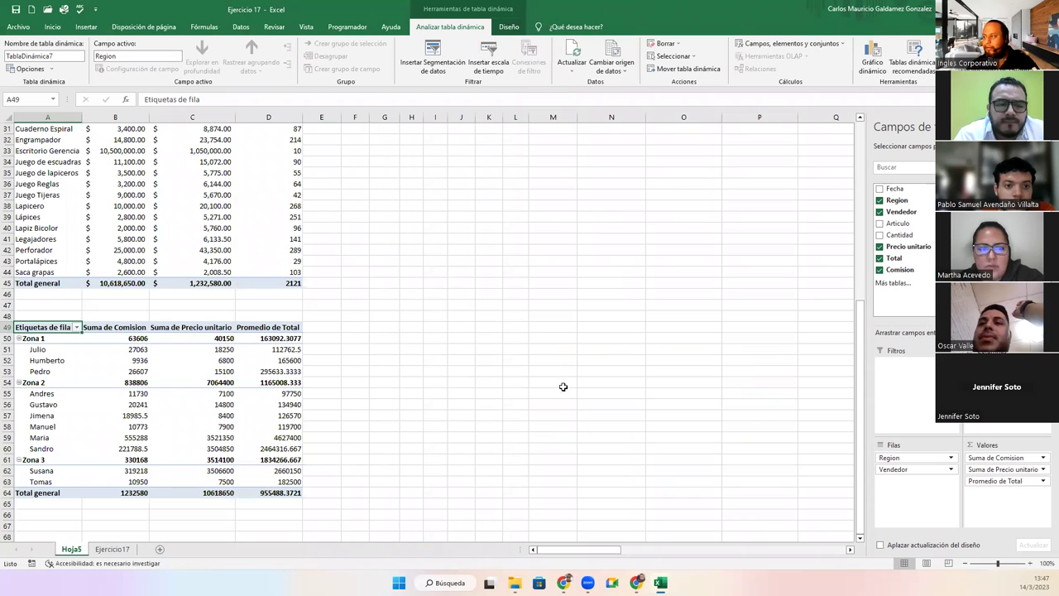
# - Reopen the Total value field settings, try Suma and choose Promedio again as the summary function
pyautogui.click(1042, 481)
pyautogui.click(977, 469)
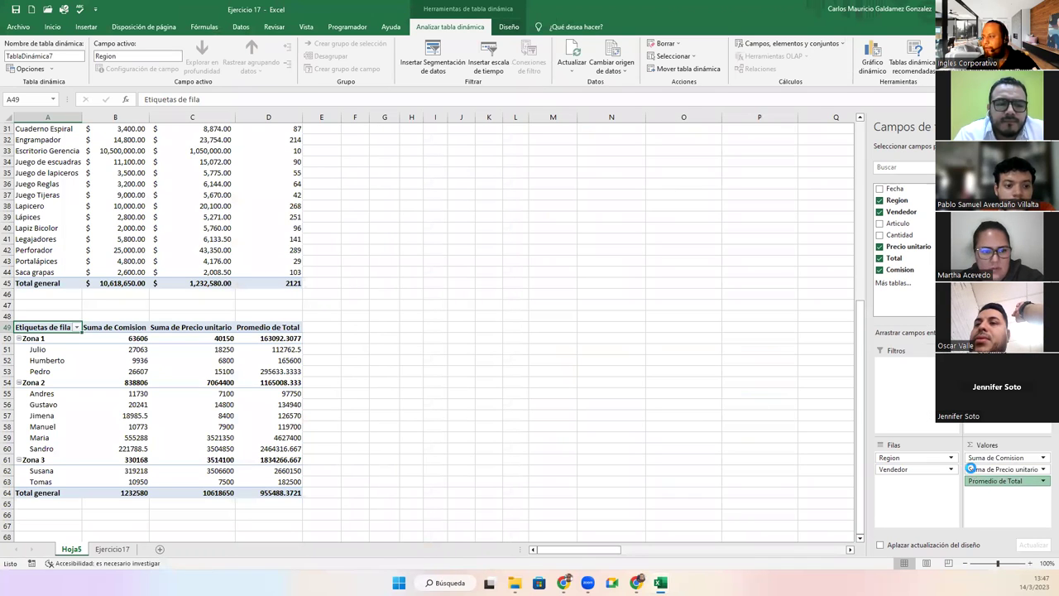
pyautogui.click(357, 213)
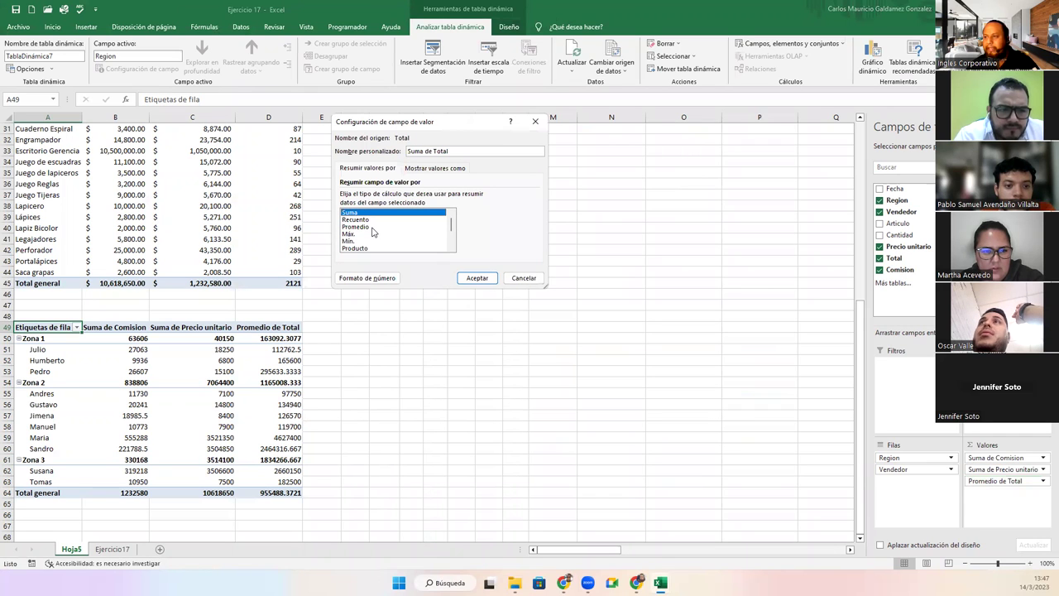
pyautogui.click(372, 228)
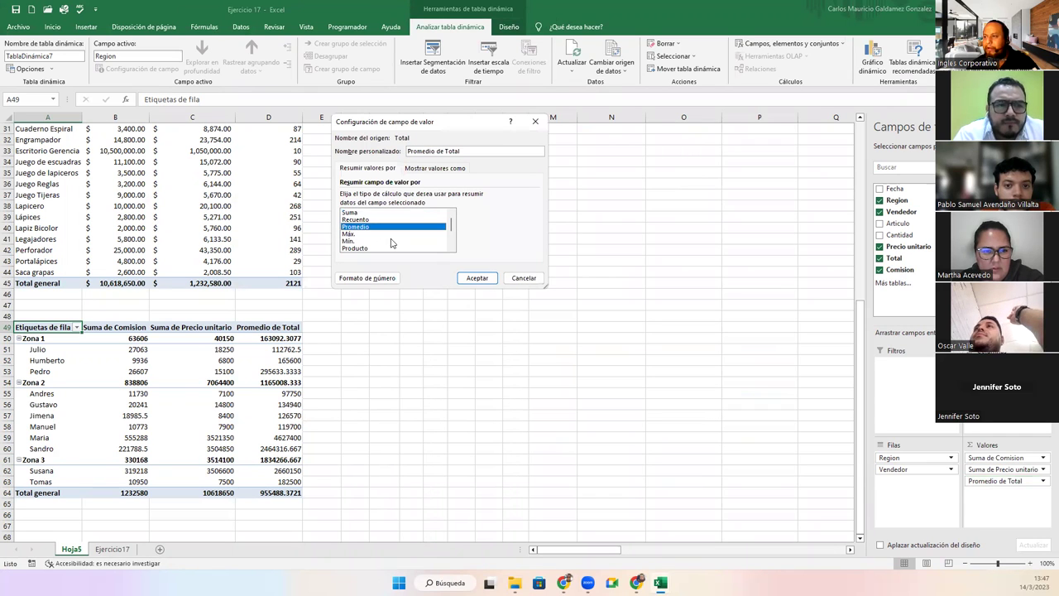
pyautogui.click(479, 278)
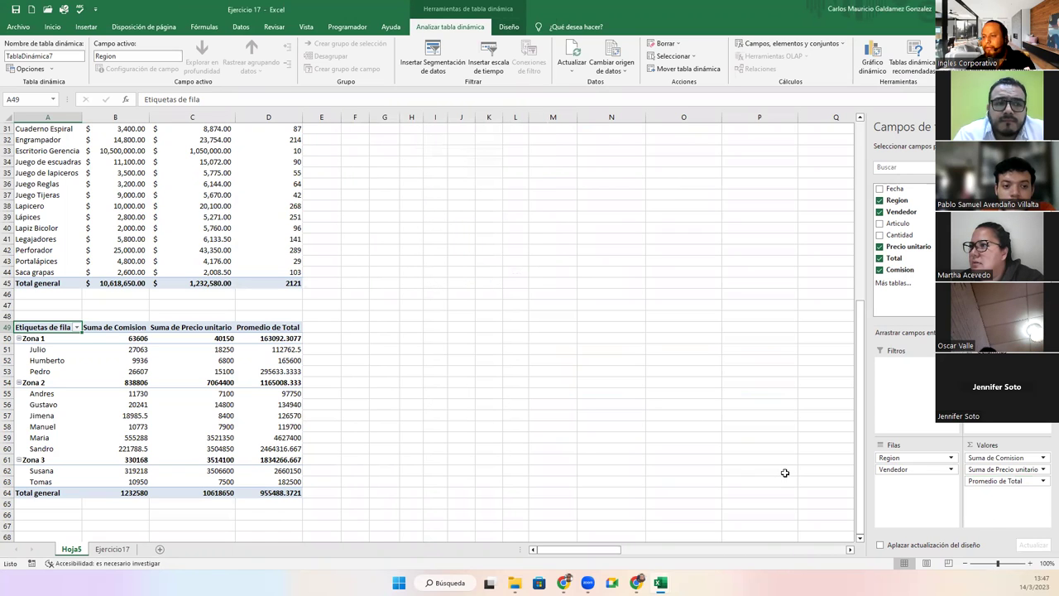
# - Format the Suma de Comision and Promedio de Total columns of the A49 pivot table as Contabilidad
pyautogui.moveTo(117, 341); pyautogui.dragTo(283, 487)
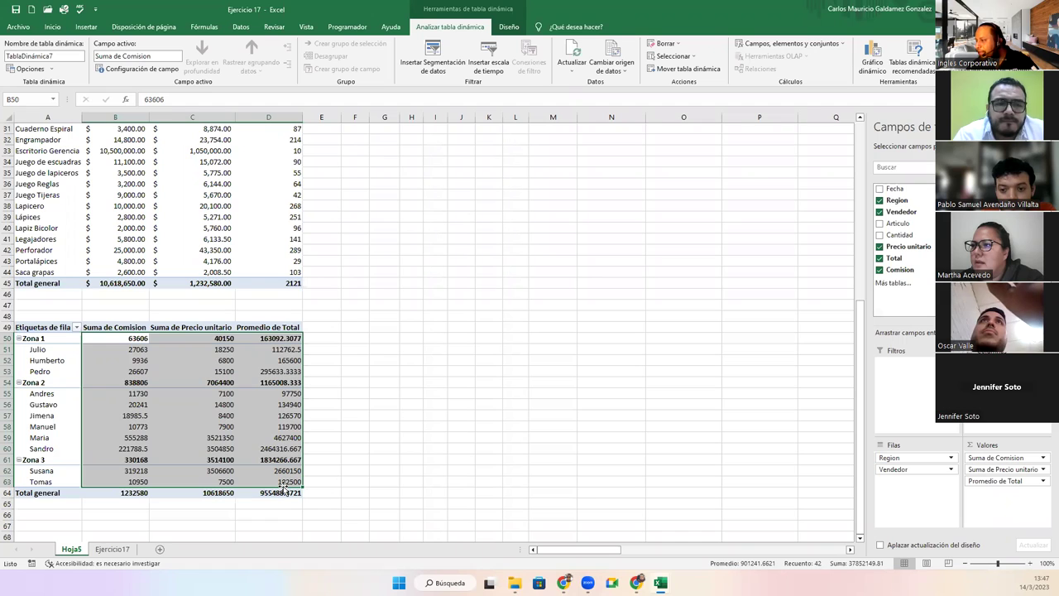
pyautogui.moveTo(115, 339); pyautogui.dragTo(113, 494)
pyautogui.moveTo(268, 338); pyautogui.dragTo(268, 493)
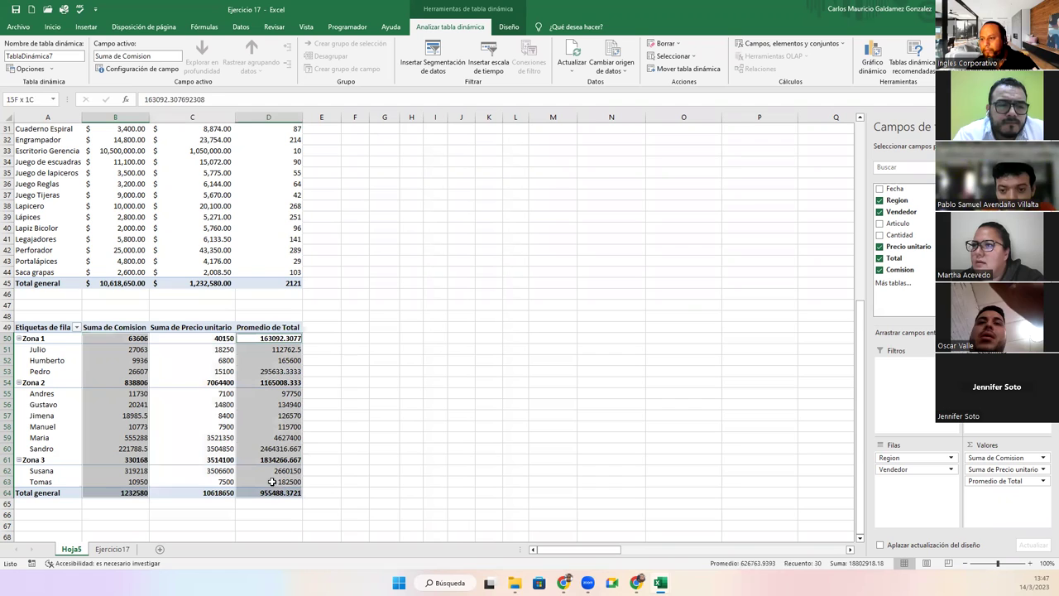
pyautogui.click(52, 27)
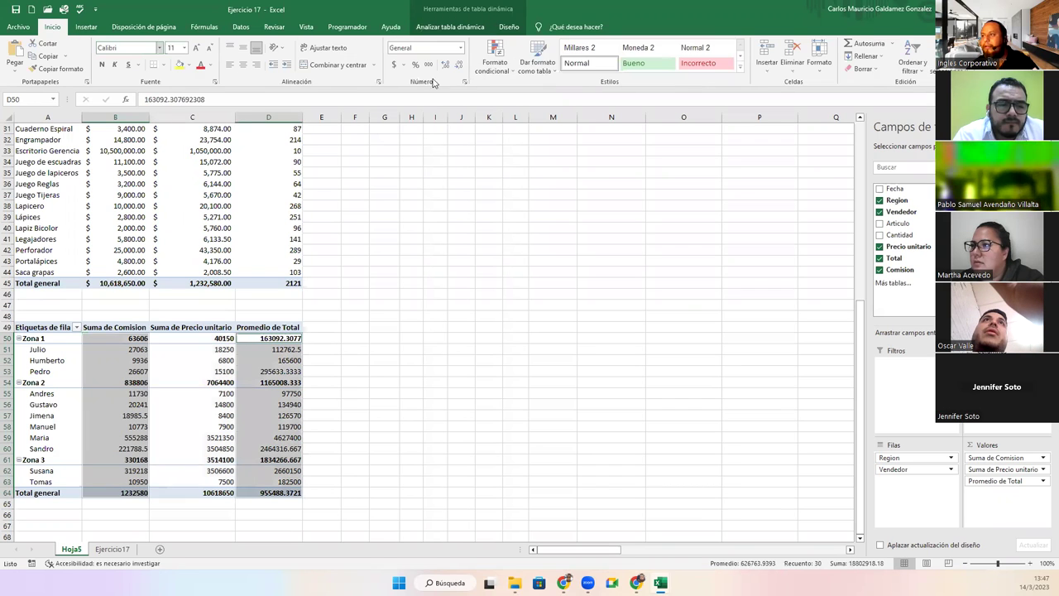
pyautogui.click(462, 48)
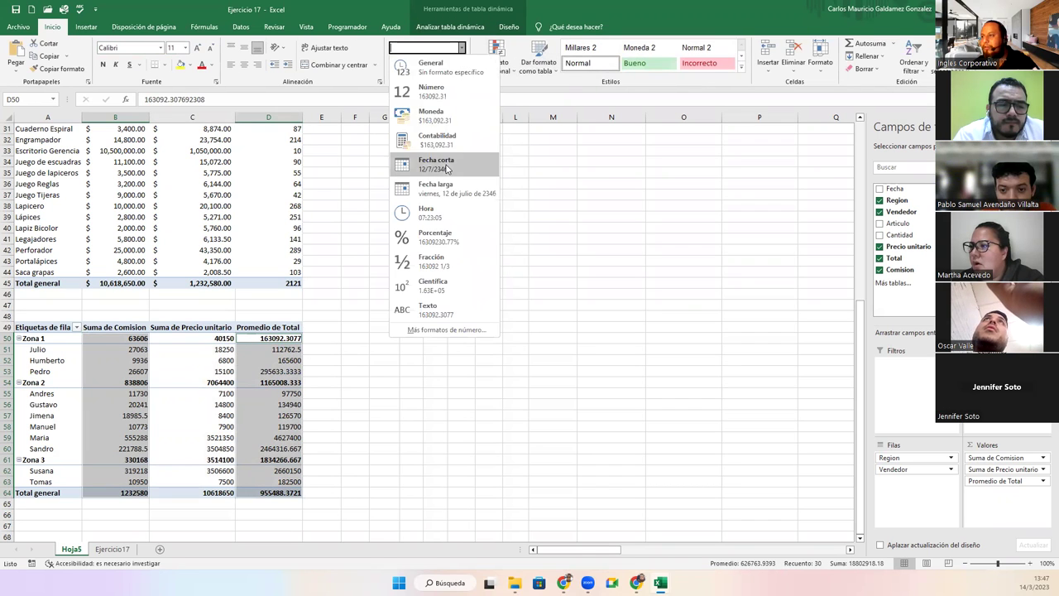
pyautogui.click(437, 140)
pyautogui.click(168, 436)
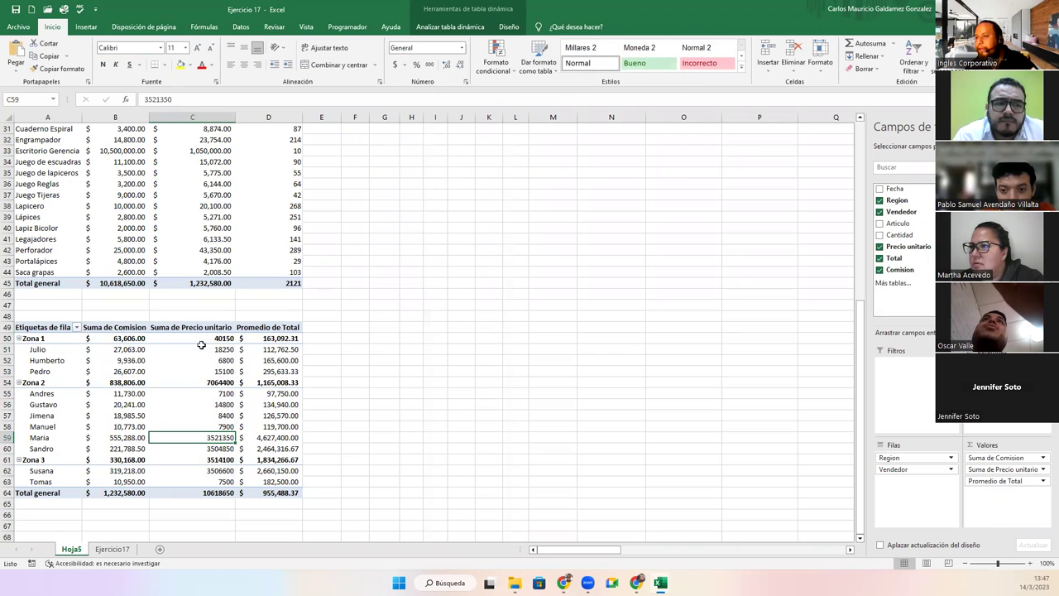
# - Apply the dollar accounting format to the Suma de Precio unitario column, including its grand total
pyautogui.moveTo(175, 337); pyautogui.dragTo(199, 492)
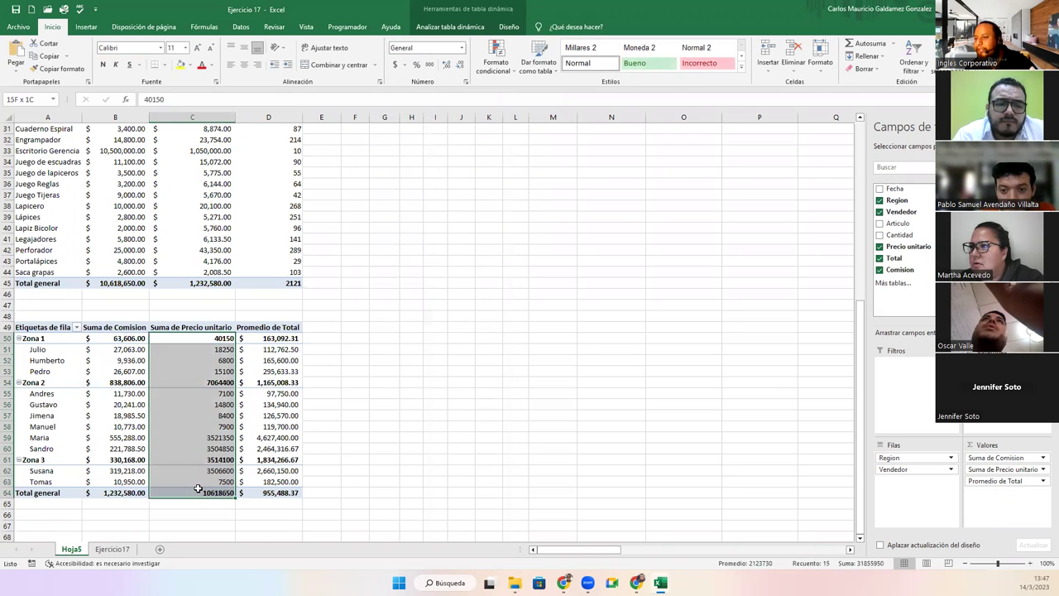
pyautogui.click(395, 68)
pyautogui.click(214, 386)
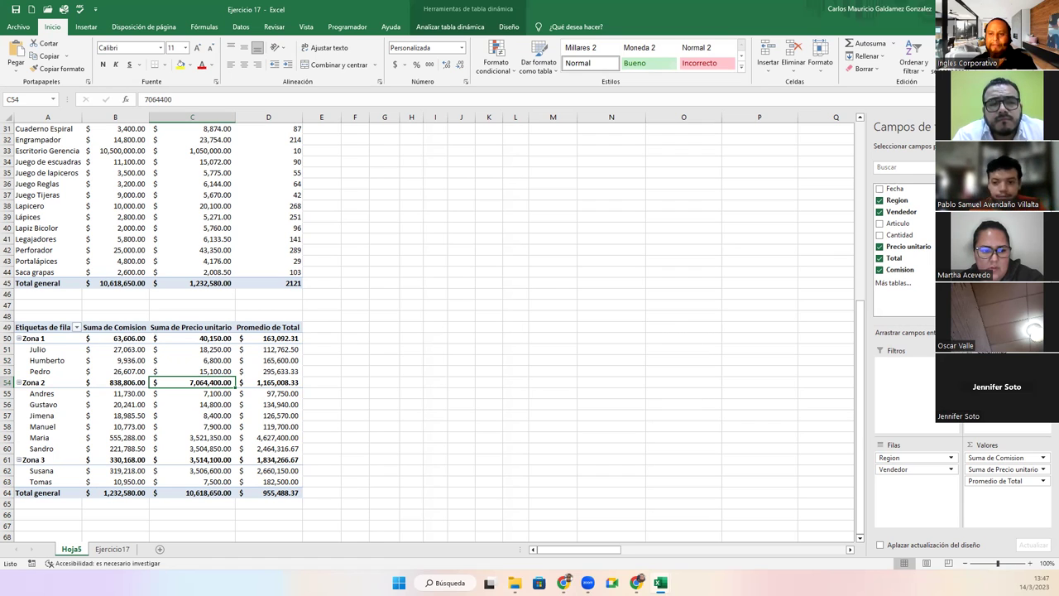
pyautogui.moveTo(152, 361)
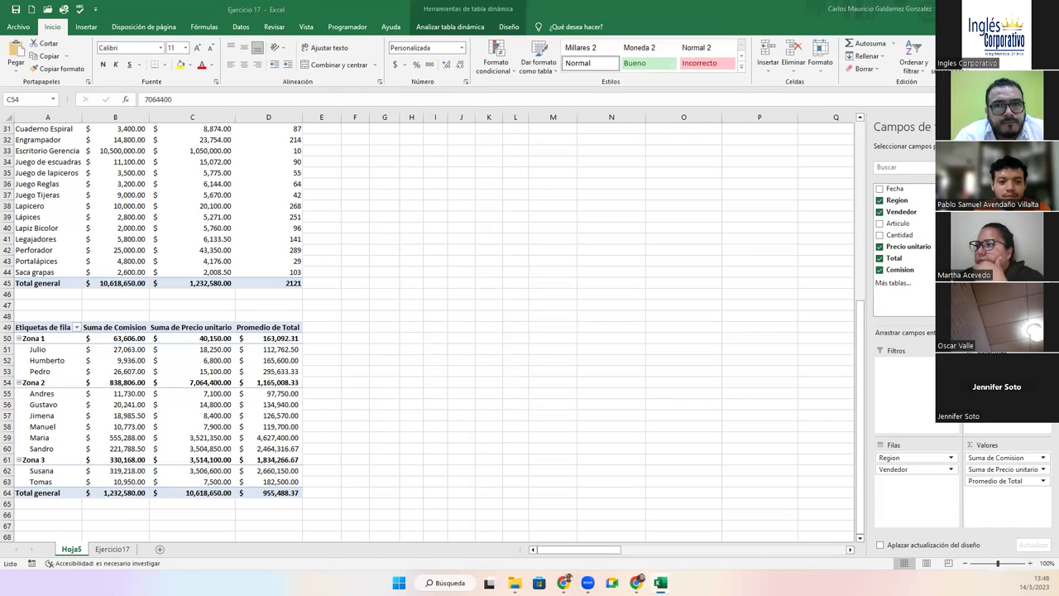
pyautogui.click(86, 27)
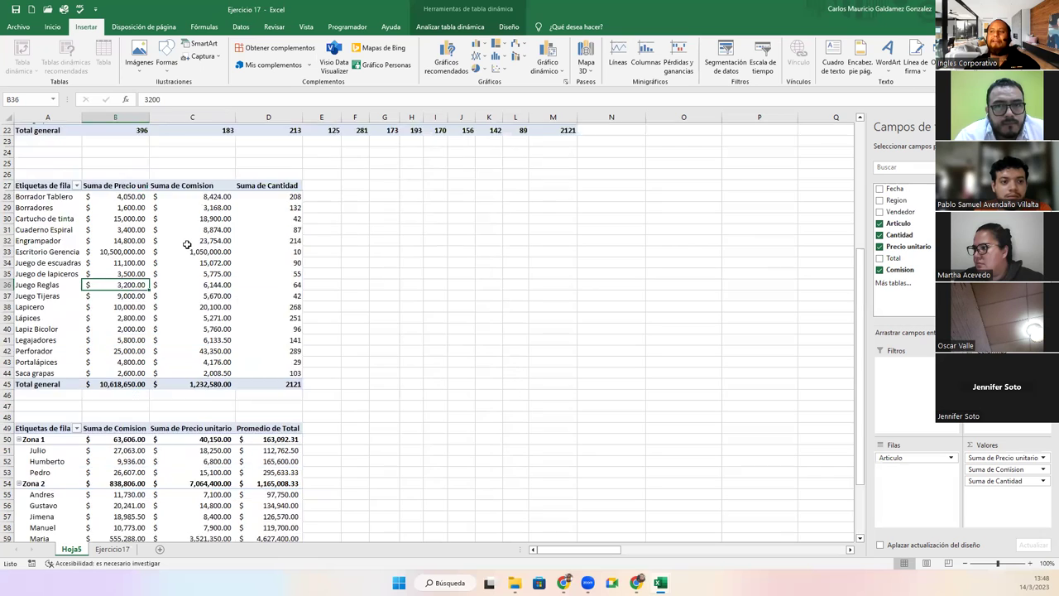
pyautogui.click(108, 230)
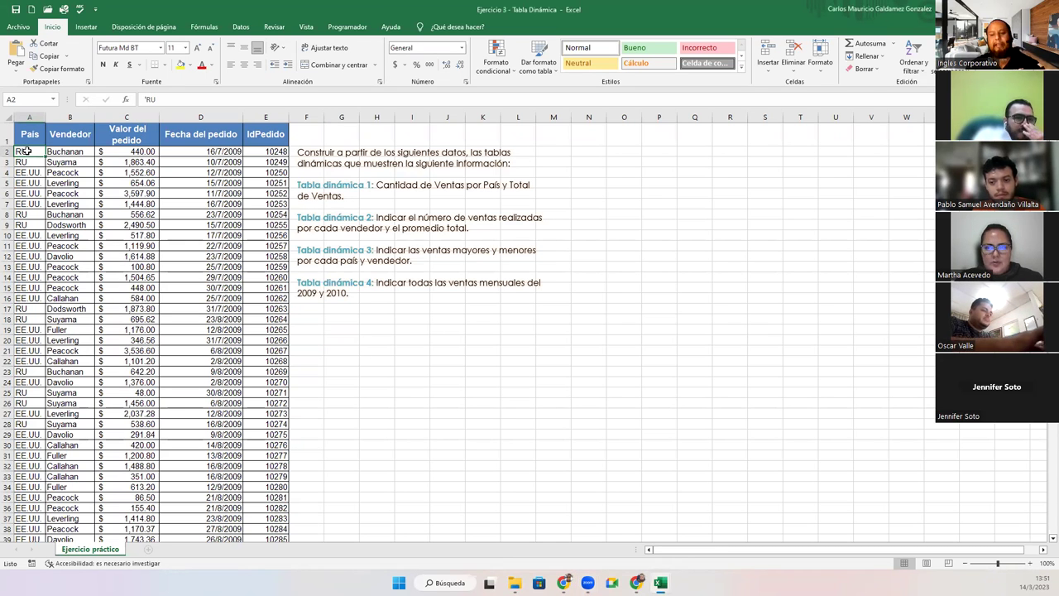
# - Review the source data and the four pivot table tasks on the Ejercicio práctico sheet of Ejercicio 3
pyautogui.hotkey('ctrl', 'shift', 'Down')
pyautogui.hotkey('ctrl', 'Home')
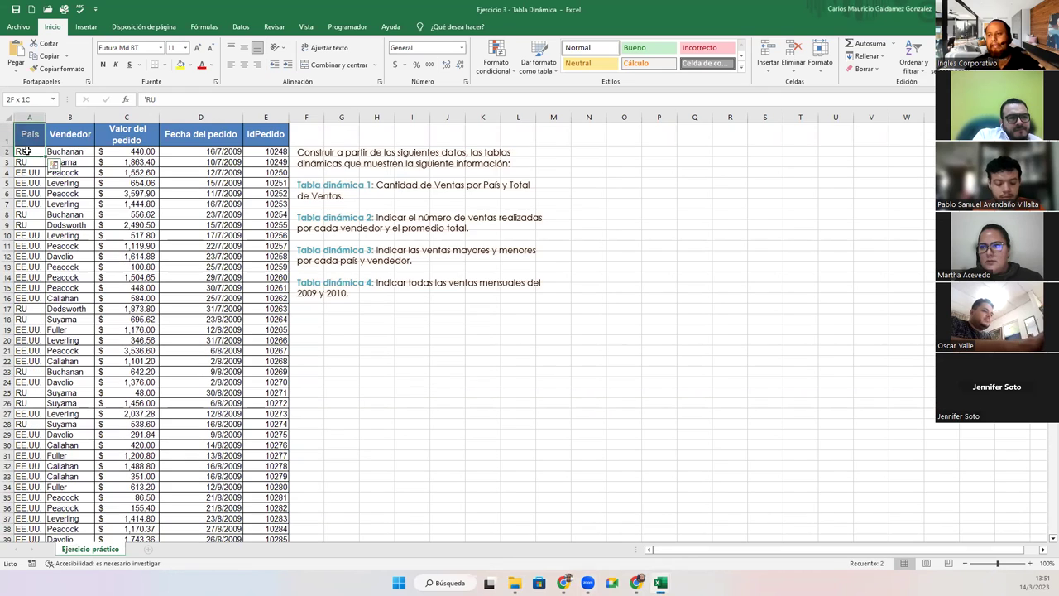
pyautogui.click(304, 154)
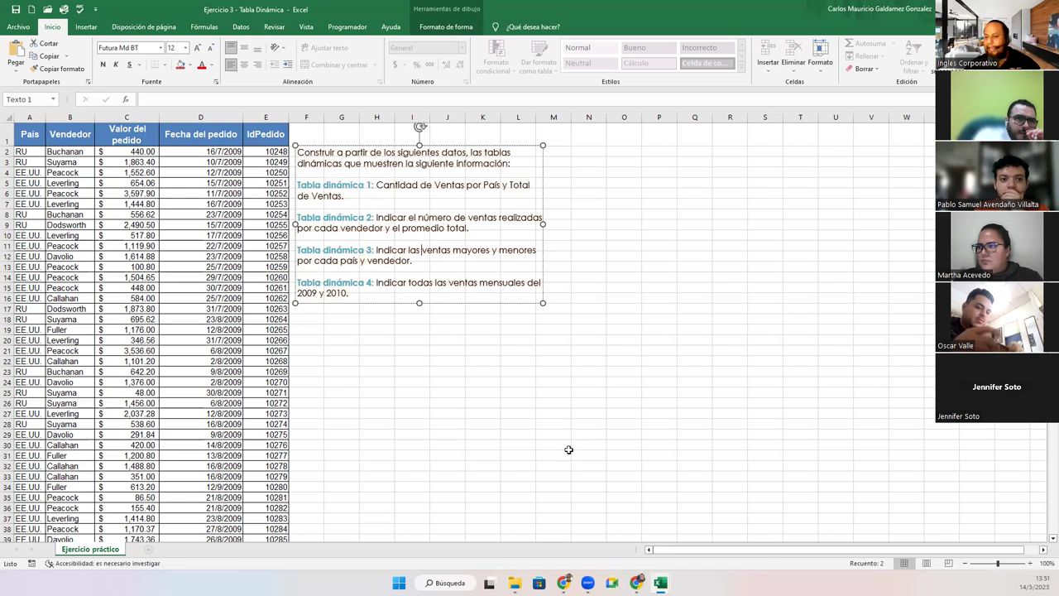
# - In the Ejercicio 17 workbook, examine the Máx. and Mín. summary options for the first pivot table's Cantidad value without applying them
pyautogui.moveTo(661, 582)
pyautogui.click(594, 532)
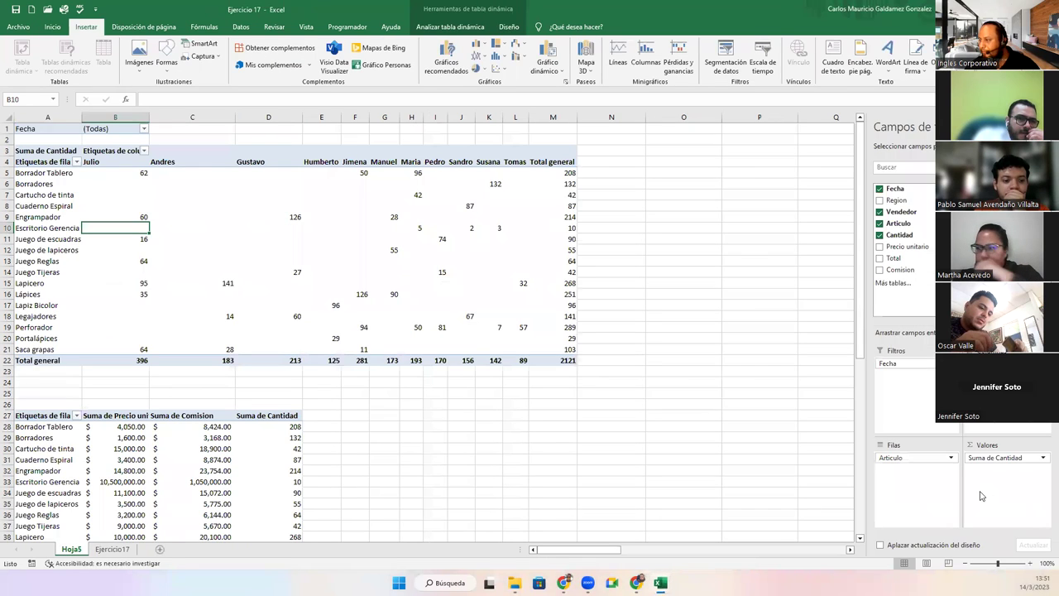
pyautogui.click(1042, 457)
pyautogui.click(1030, 448)
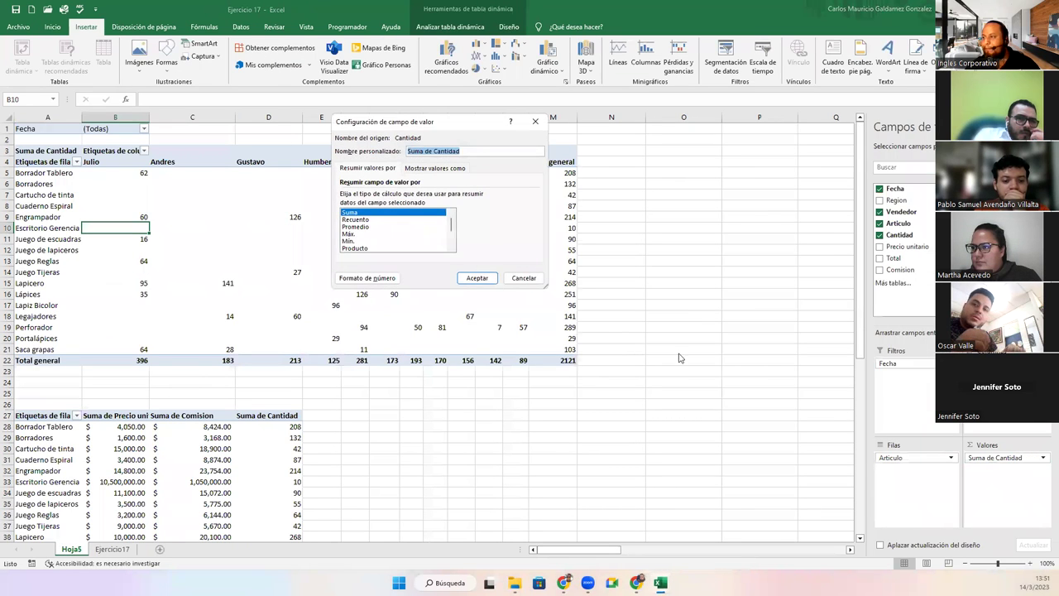
pyautogui.click(365, 234)
pyautogui.click(366, 241)
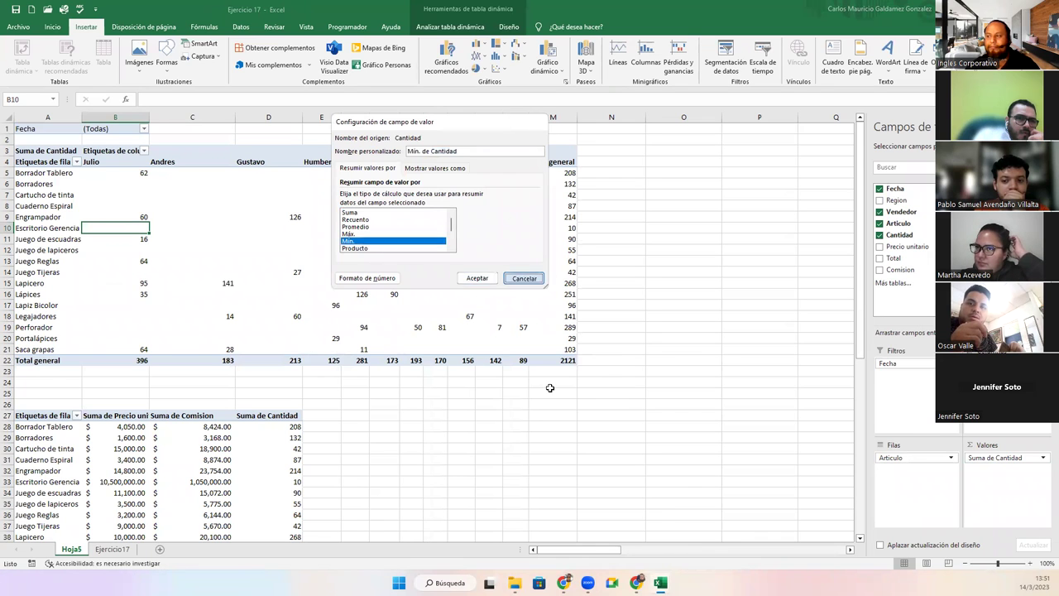
pyautogui.click(522, 278)
# - Return to the Ejercicio 3 workbook, review the instructions for Tabla dinámica 3 and 4, and close the workbook
pyautogui.hotkey('alt', 'Tab')
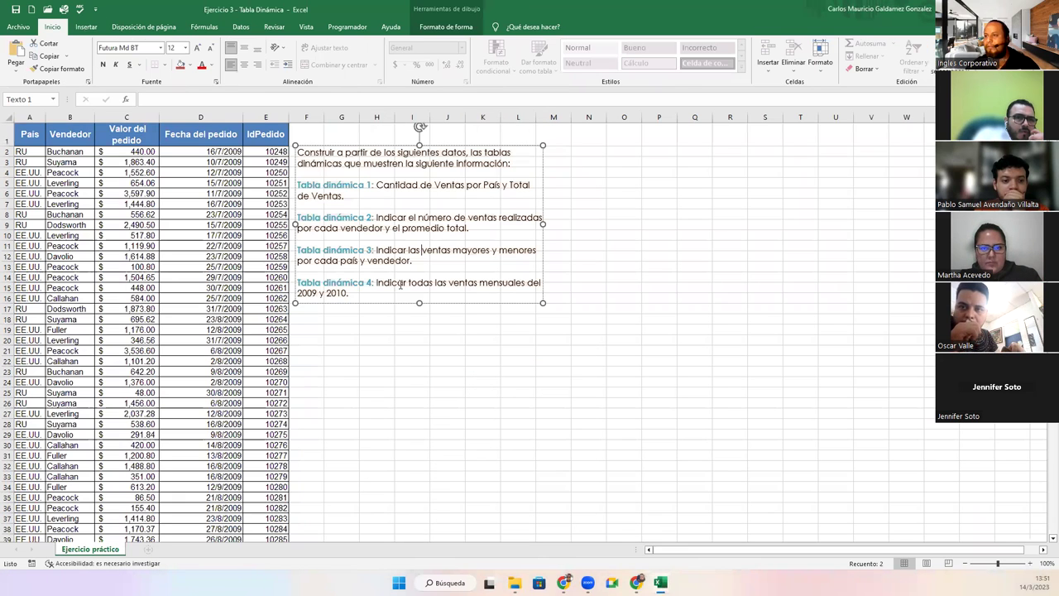
pyautogui.moveTo(377, 250); pyautogui.dragTo(427, 263)
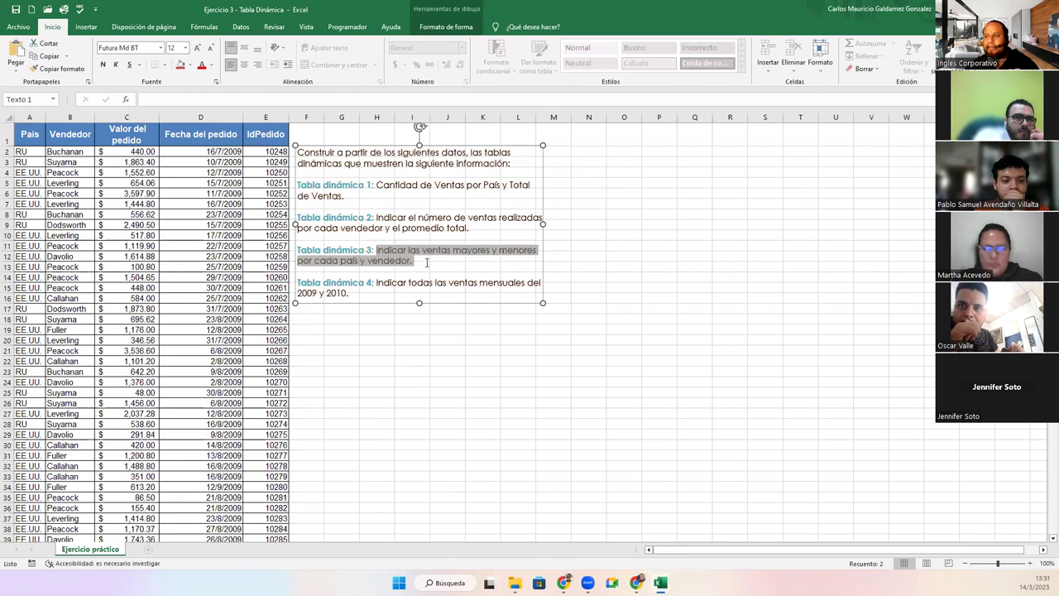
pyautogui.click(405, 289)
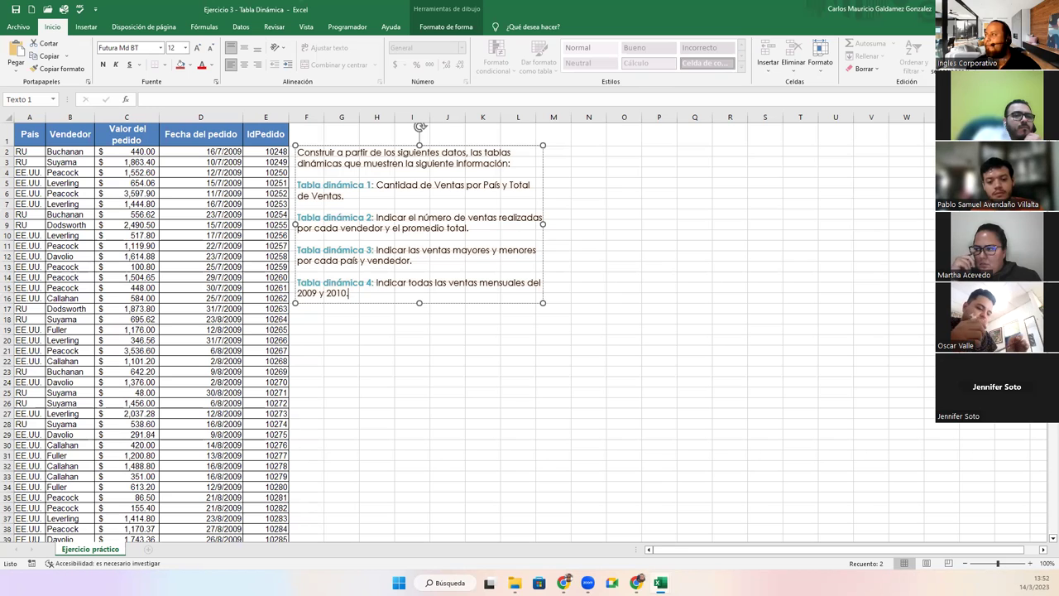
pyautogui.hotkey('alt', 'F4')
pyautogui.click(480, 311)
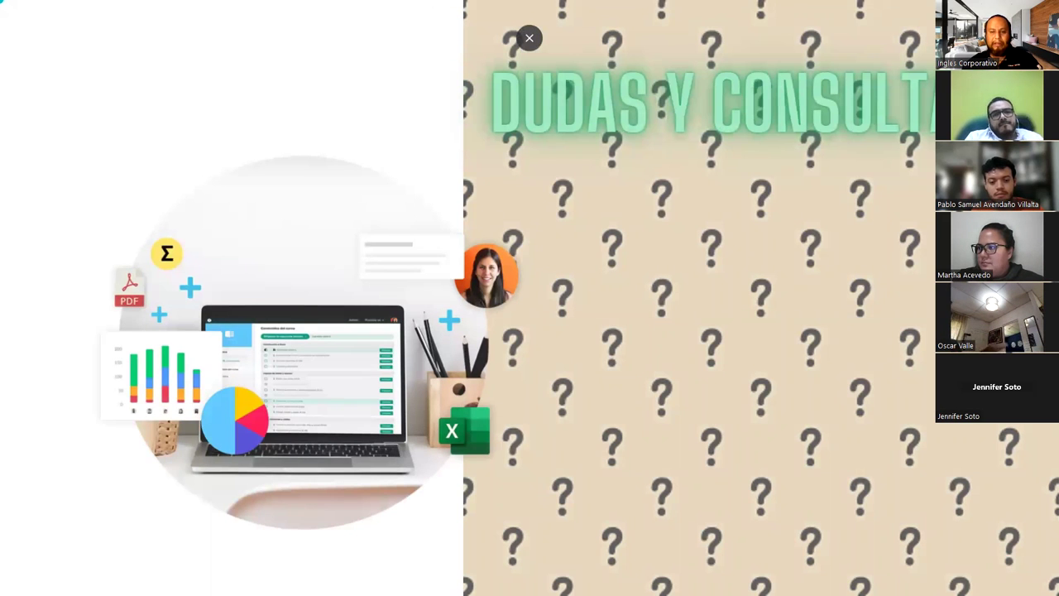
# - In the Ejercicio 17 workbook, try several light and medium pivot table styles on the first pivot table, then reapply its light blue style
pyautogui.hotkey('alt', 'Tab')
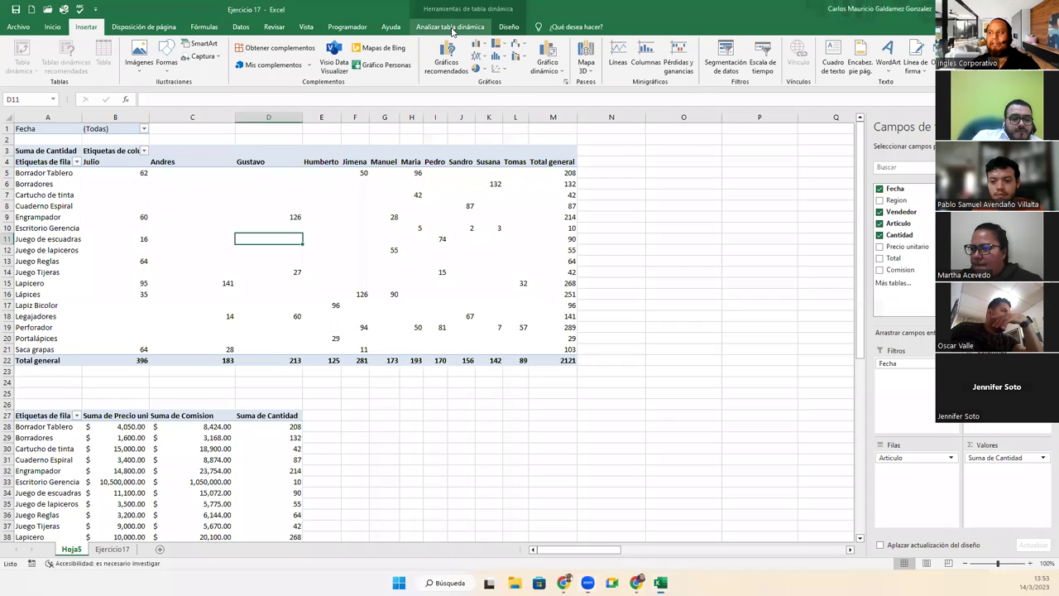
pyautogui.click(451, 27)
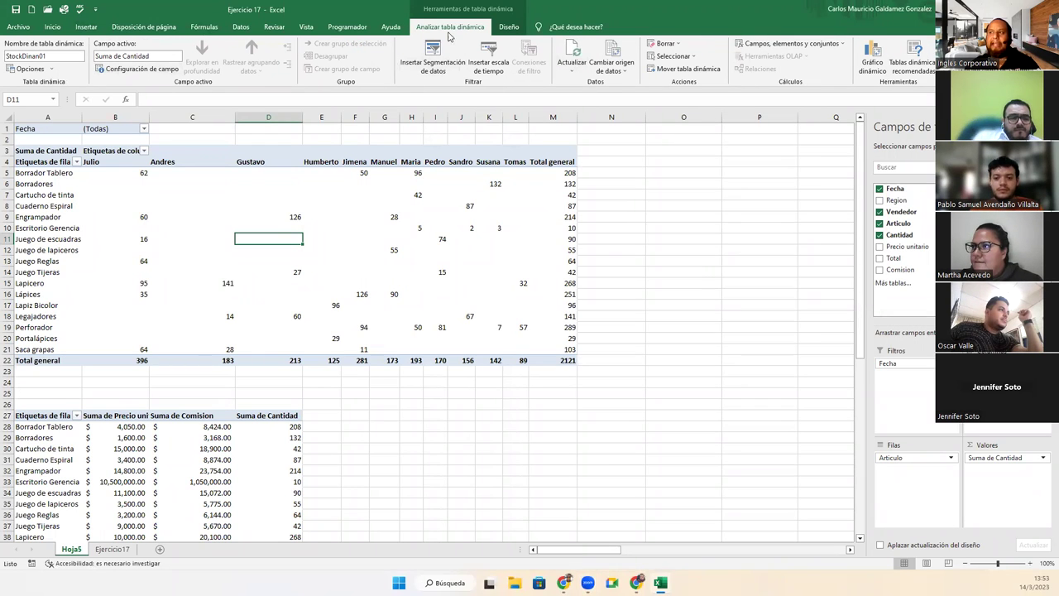
pyautogui.click(509, 27)
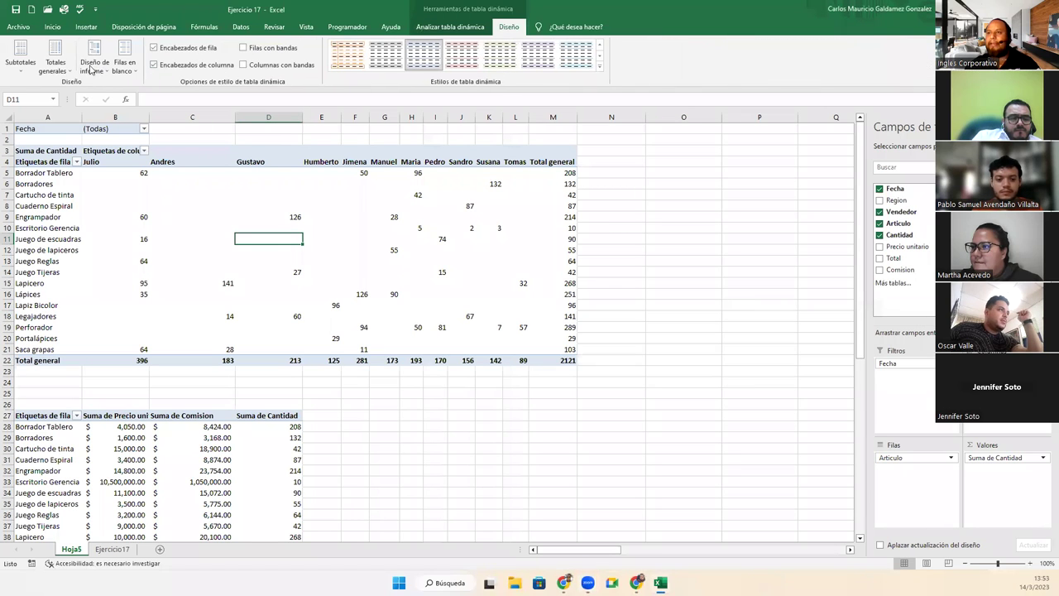
pyautogui.click(142, 206)
pyautogui.click(395, 54)
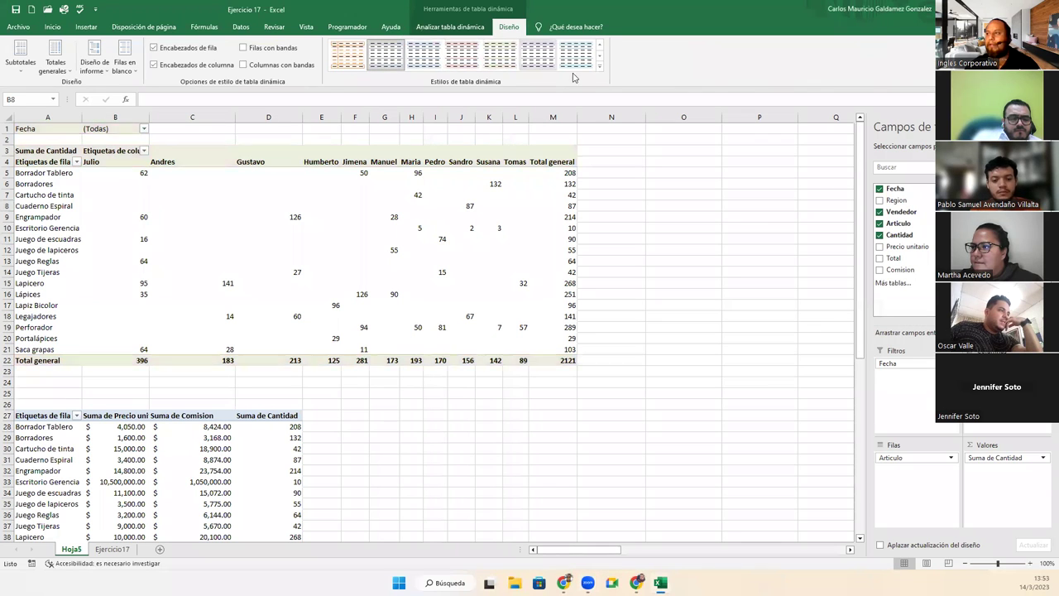
pyautogui.click(599, 66)
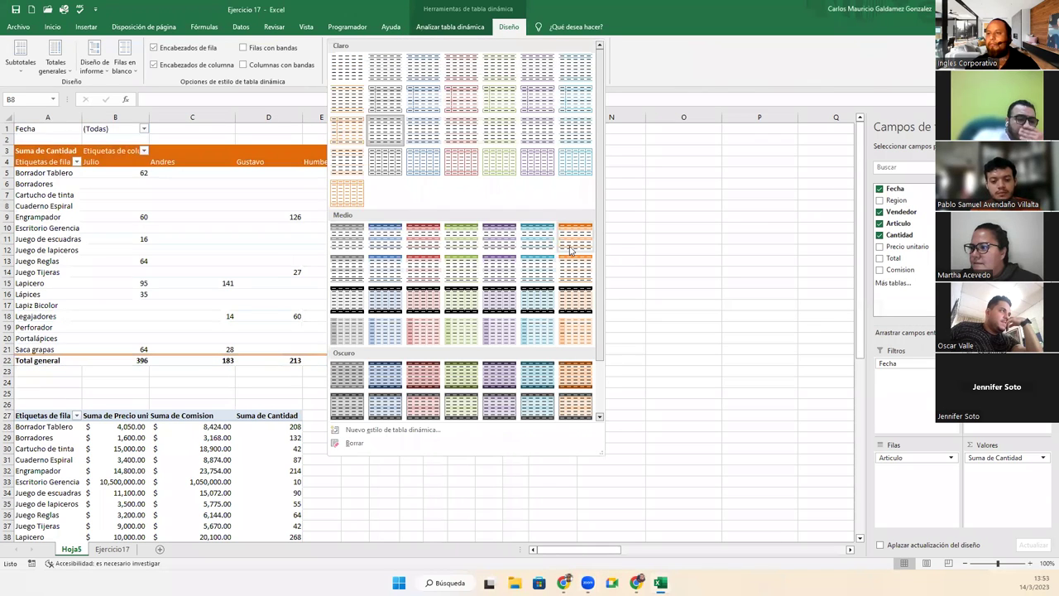
pyautogui.click(569, 248)
pyautogui.click(331, 272)
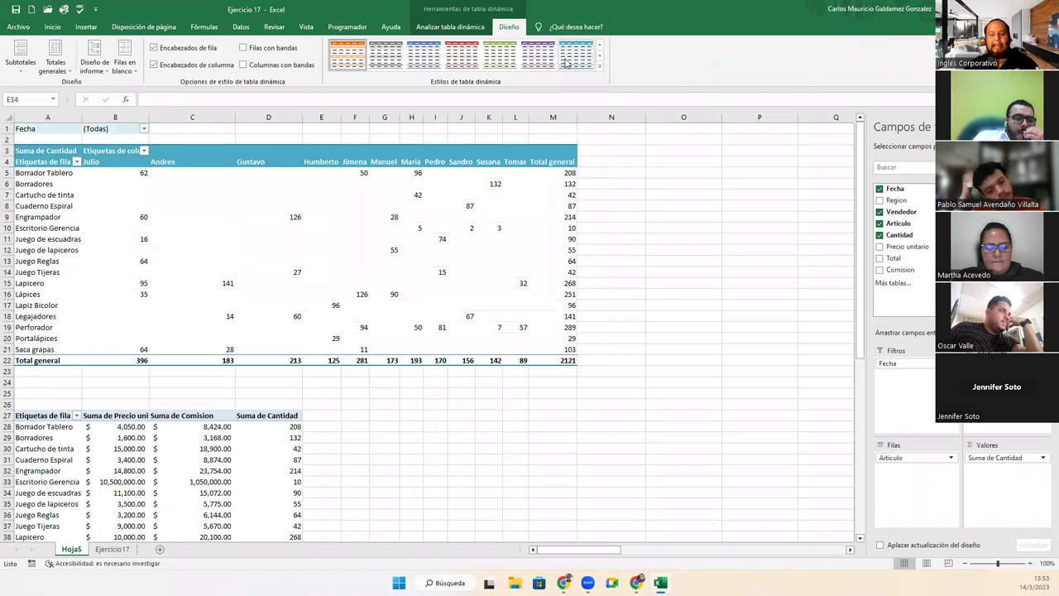
pyautogui.click(116, 205)
pyautogui.click(423, 55)
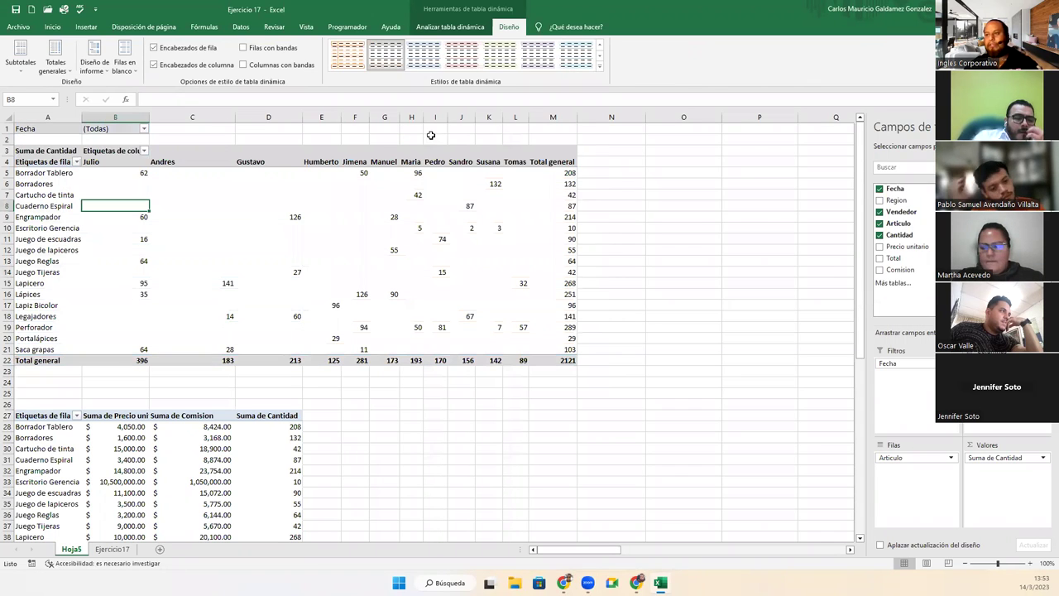
pyautogui.click(215, 268)
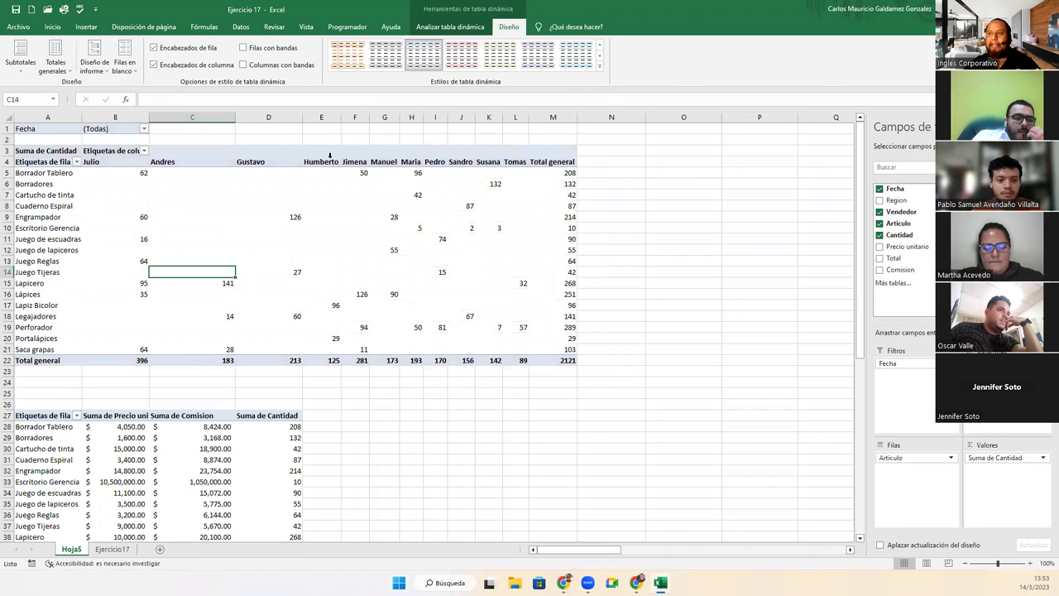
pyautogui.click(428, 30)
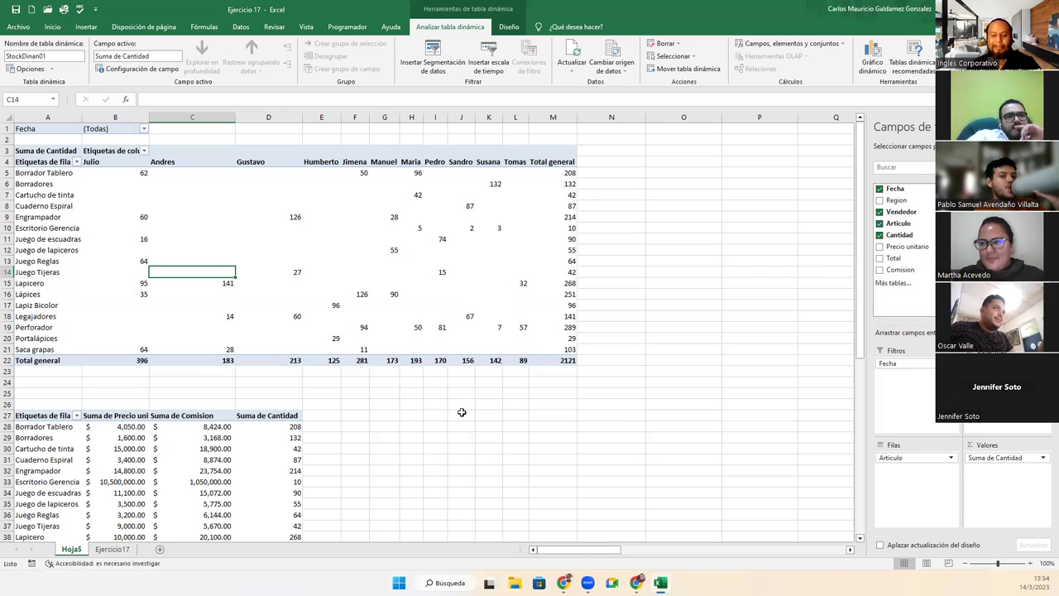
pyautogui.rightClick(623, 418)
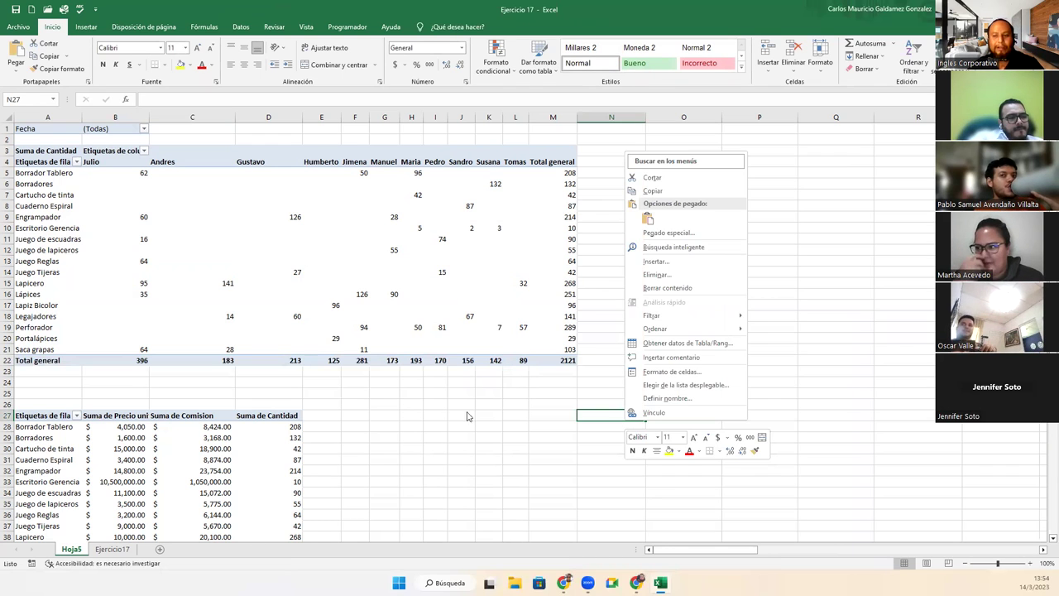
pyautogui.press('Escape')
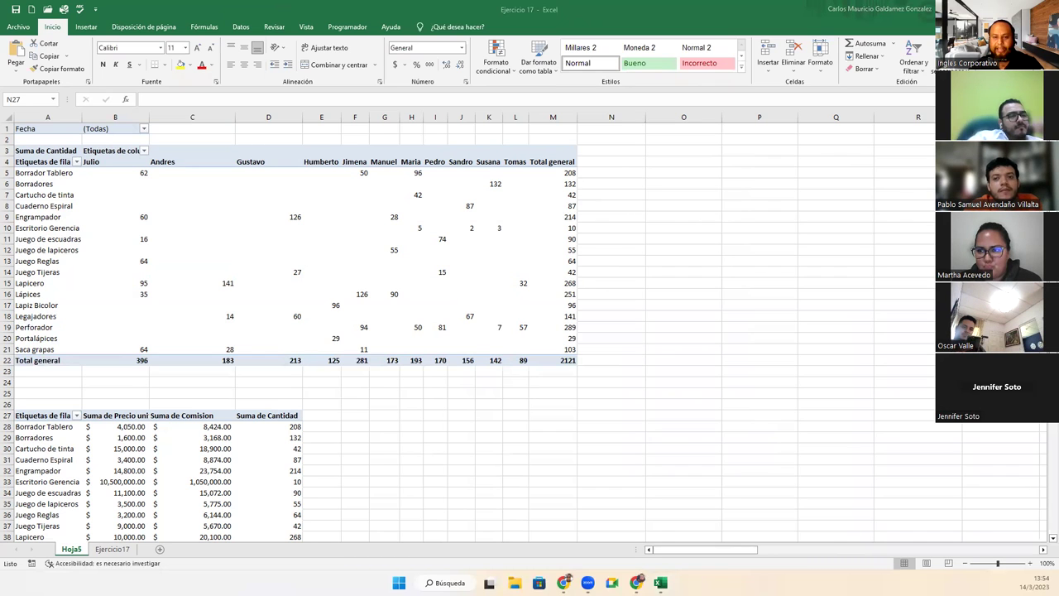
# - Switch to File Explorer, open the file location of Ejercicio 17-Tarea, and go up to the 2023 folder
pyautogui.press('super+e')
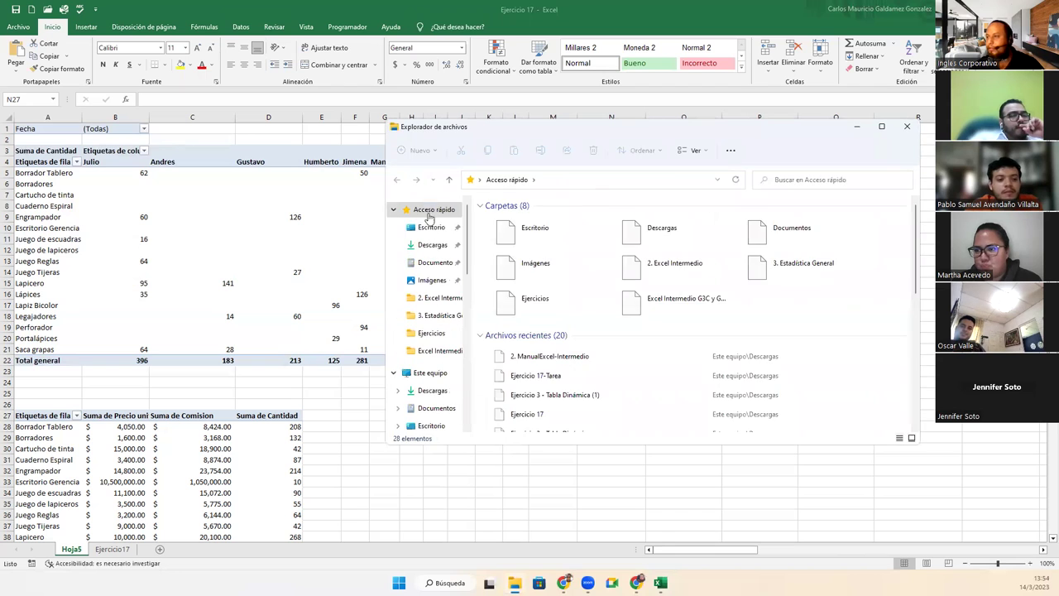
pyautogui.rightClick(540, 378)
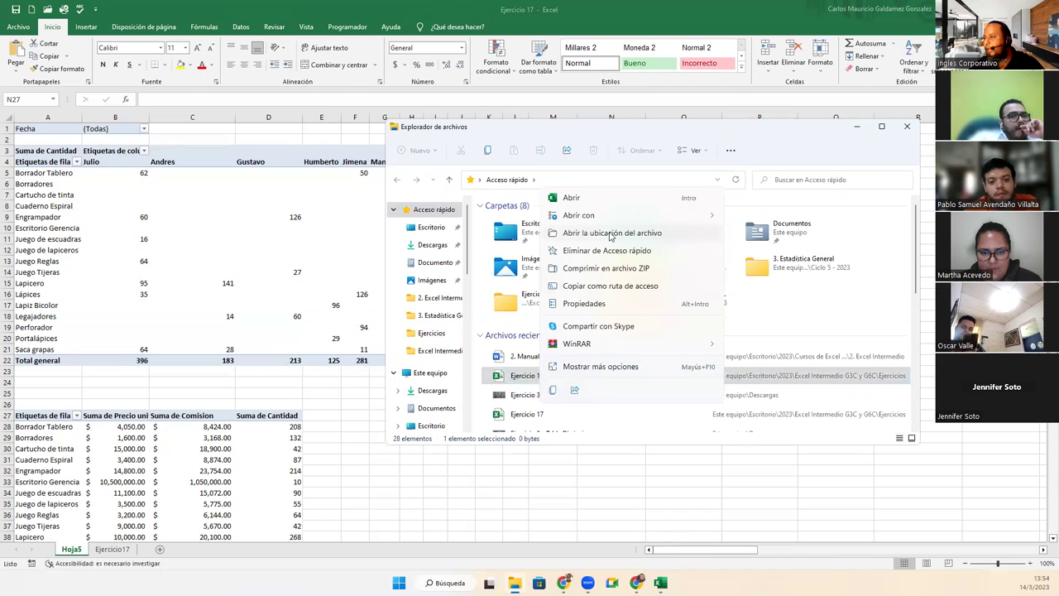
pyautogui.click(609, 234)
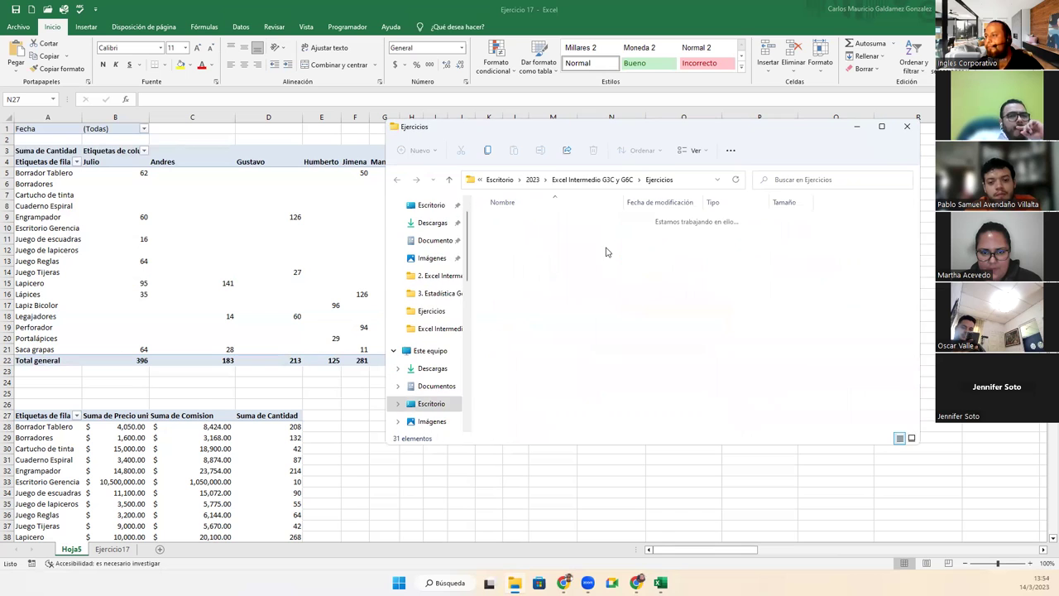
pyautogui.click(448, 180)
pyautogui.click(448, 179)
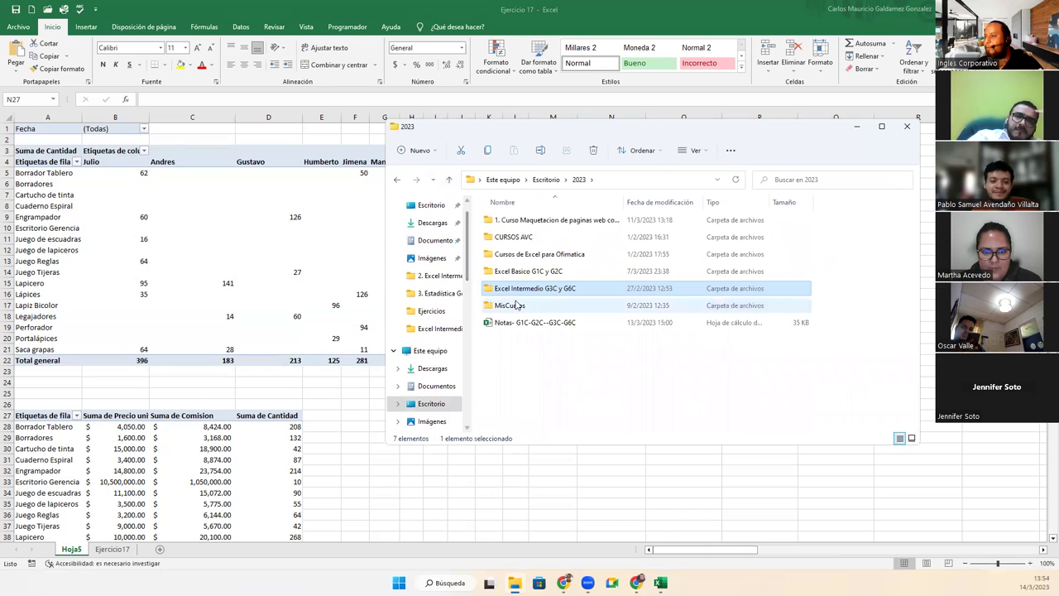
# - Open the Manual Curso Tablas y Graficos dinamicos document from the Tablas y Graficos Dinamicos IC folder inside MisCursos
pyautogui.click(511, 308)
pyautogui.doubleClick(511, 308)
pyautogui.doubleClick(503, 236)
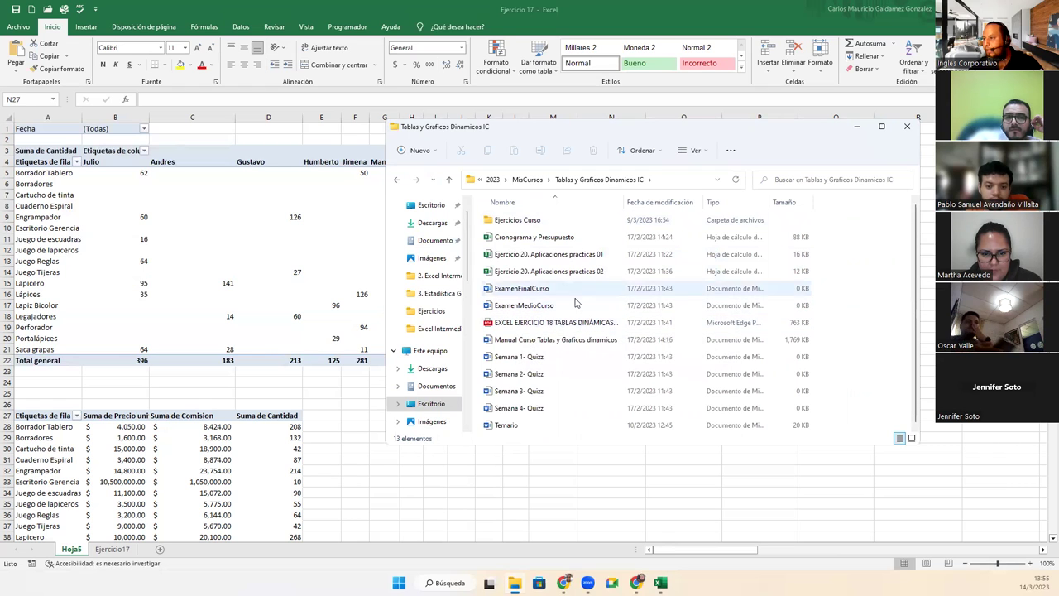
pyautogui.click(522, 340)
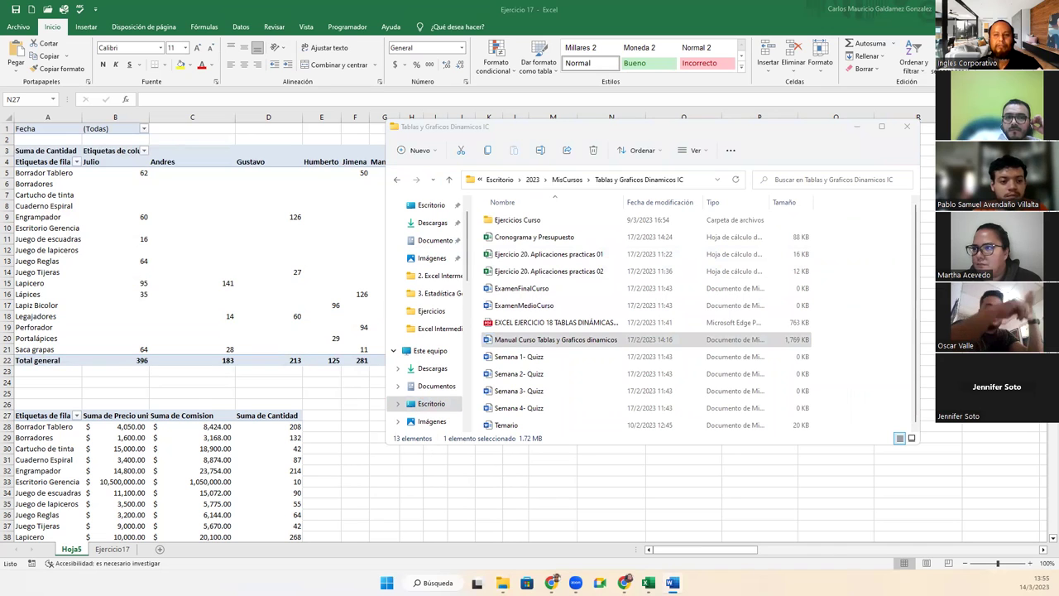
# - Go to the manual's table of contents and review the Semana 1 topics, from the introduction to creating pivot tables
pyautogui.scroll(-3, 498, 279)
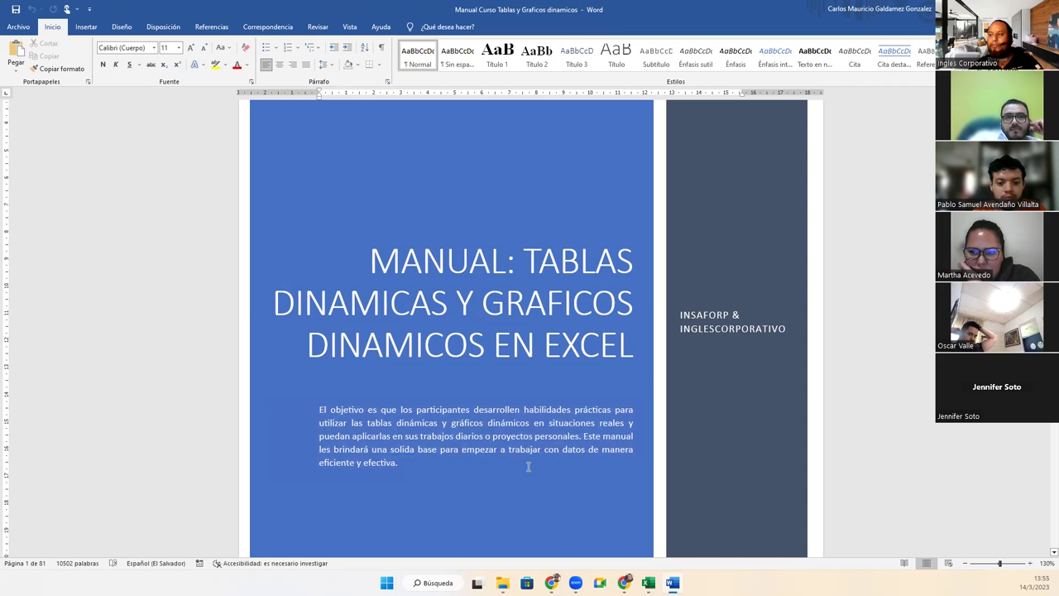
pyautogui.scroll(-1, 373, 461)
pyautogui.scroll(-10, 373, 461)
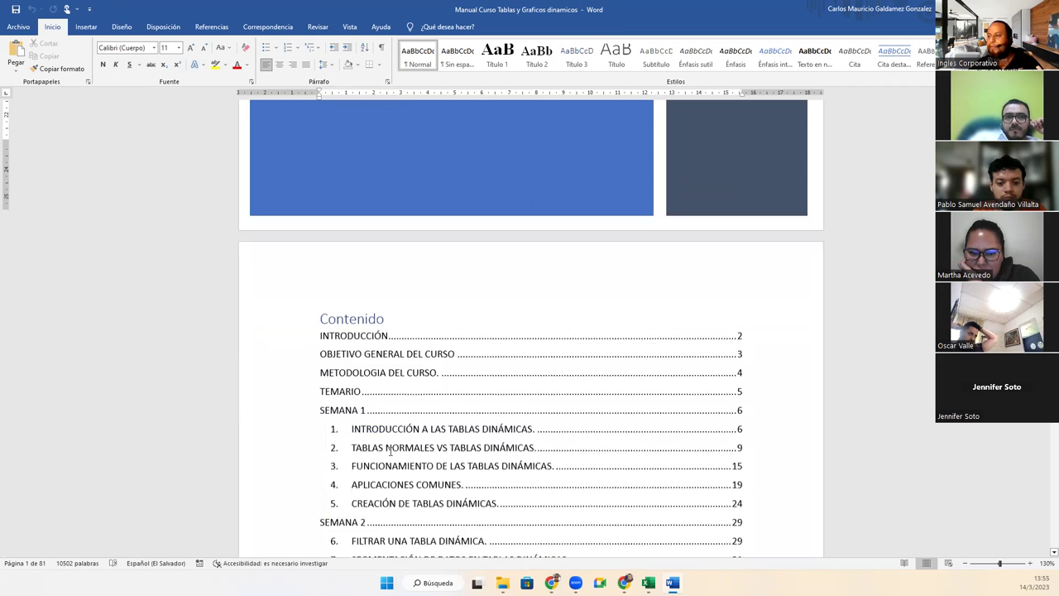
pyautogui.click(357, 251)
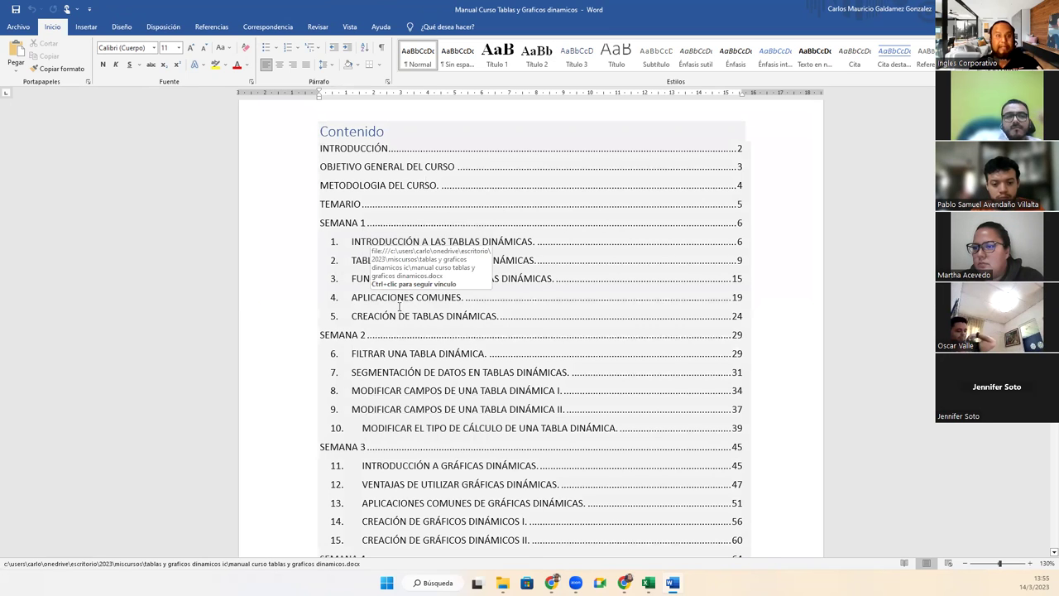
pyautogui.keyDown('shift'); pyautogui.click(298, 319); pyautogui.keyUp('shift')
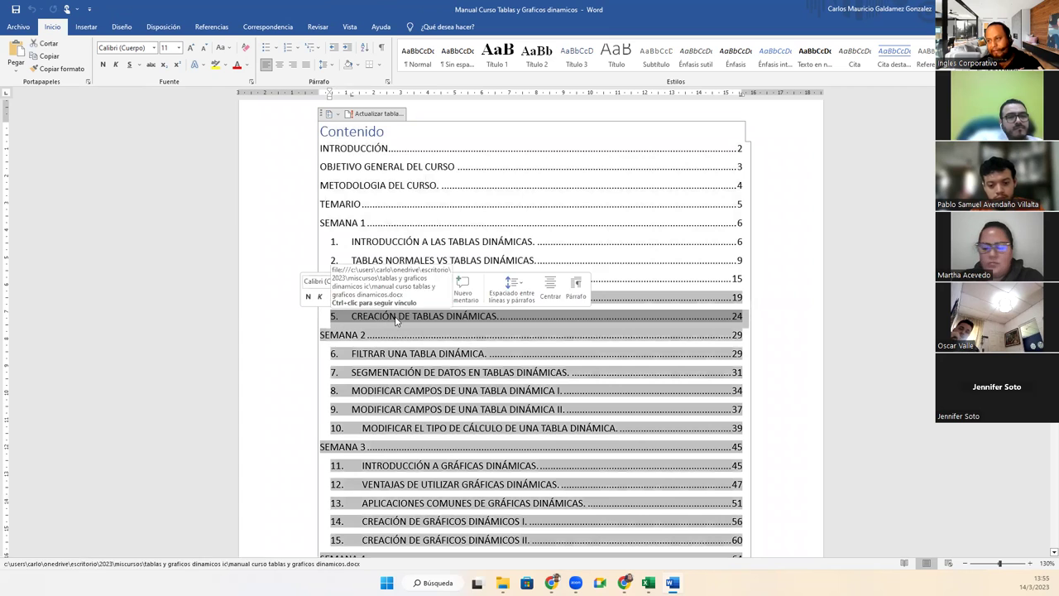
pyautogui.hotkey('shift', 'Up')
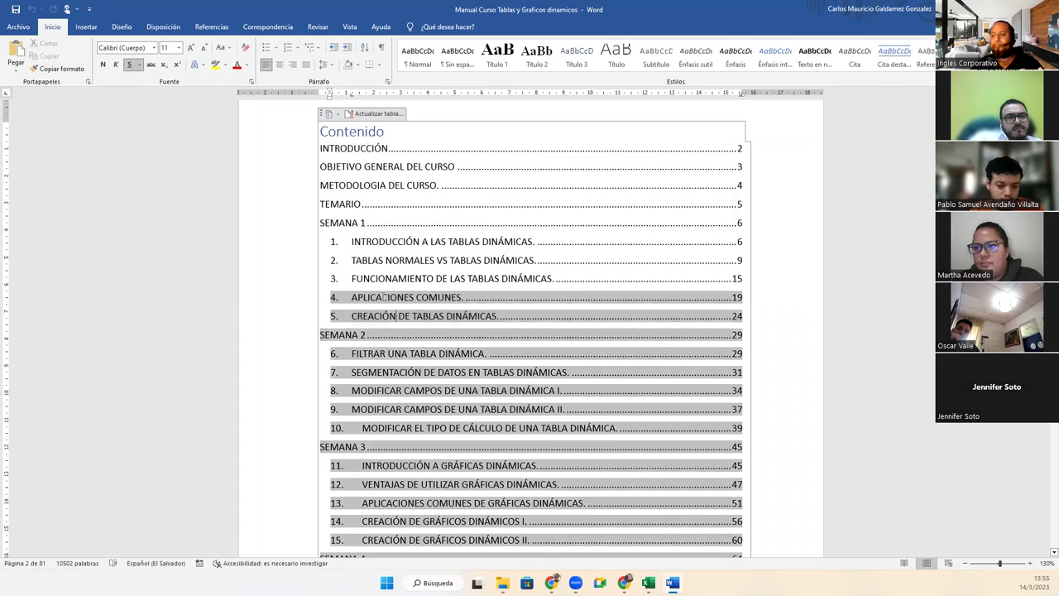
pyautogui.hotkey('shift', 'Up')
pyautogui.hotkey('shift', 'Up')
pyautogui.hotkey('shift', 'Up')
pyautogui.hotkey('shift', 'Up')
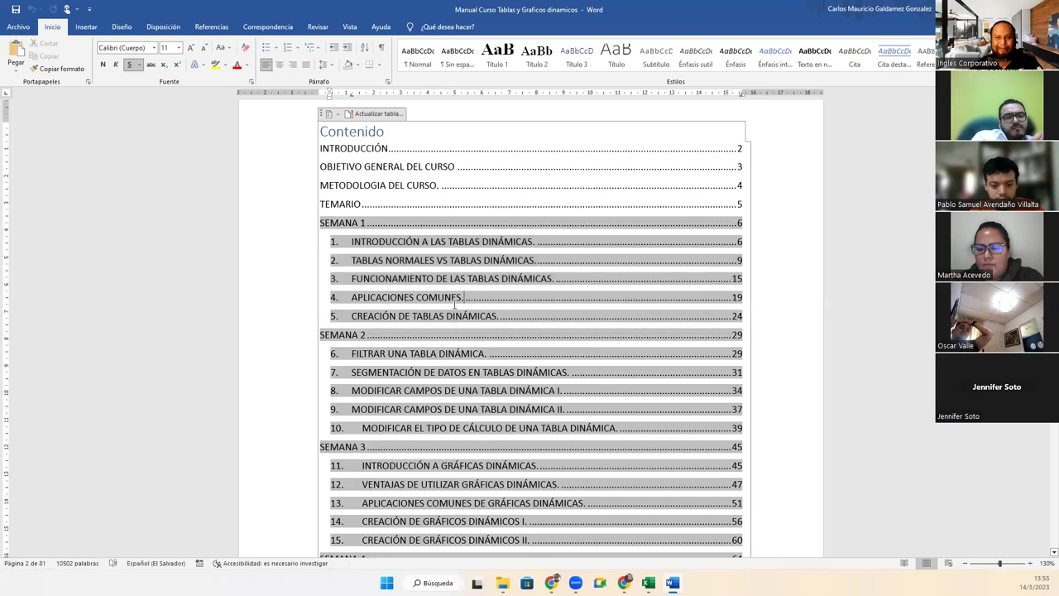
pyautogui.click(285, 323)
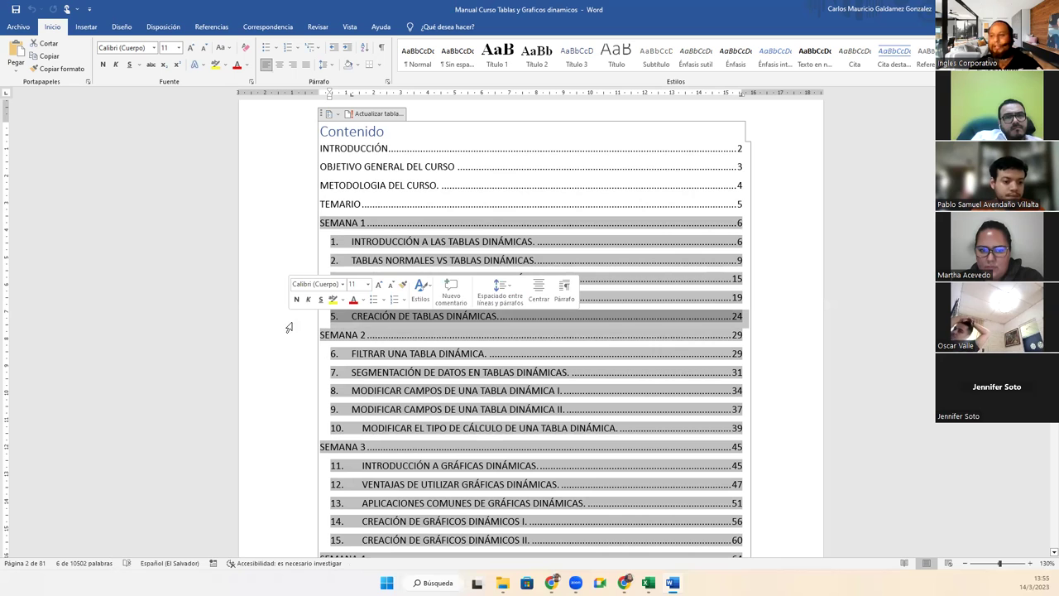
# - Review the Semana 2 topics in the table of contents, highlighting topics 6 to 10 one after another
pyautogui.click(285, 342)
pyautogui.press('Right')
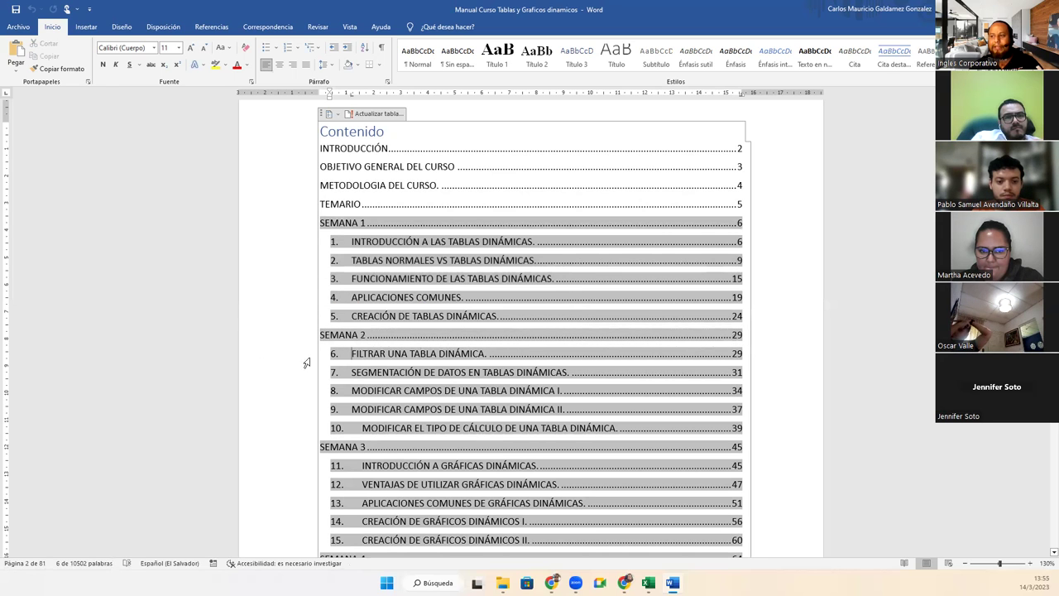
pyautogui.click(279, 359)
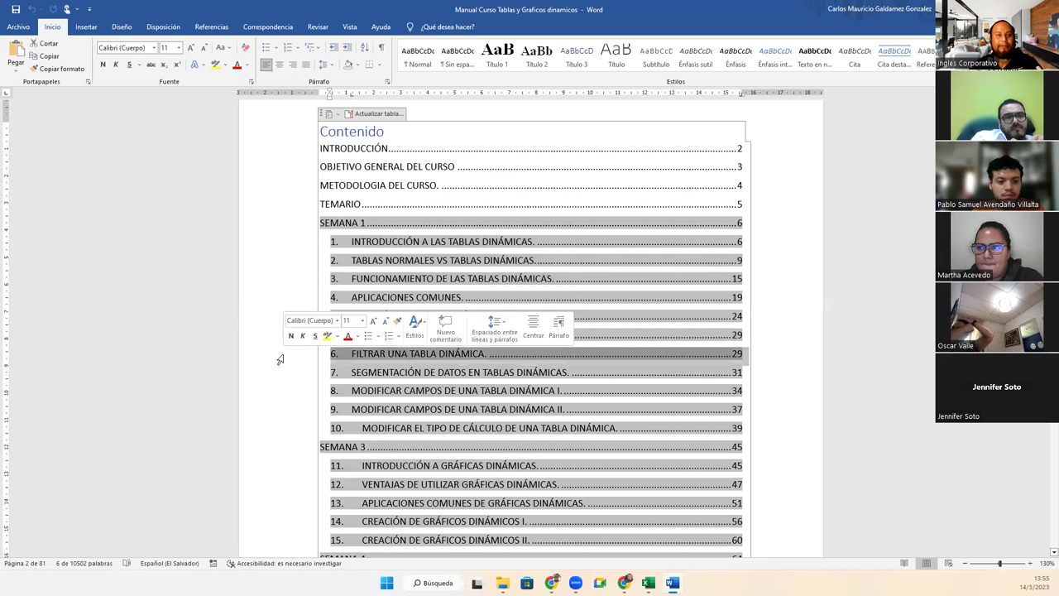
pyautogui.click(273, 374)
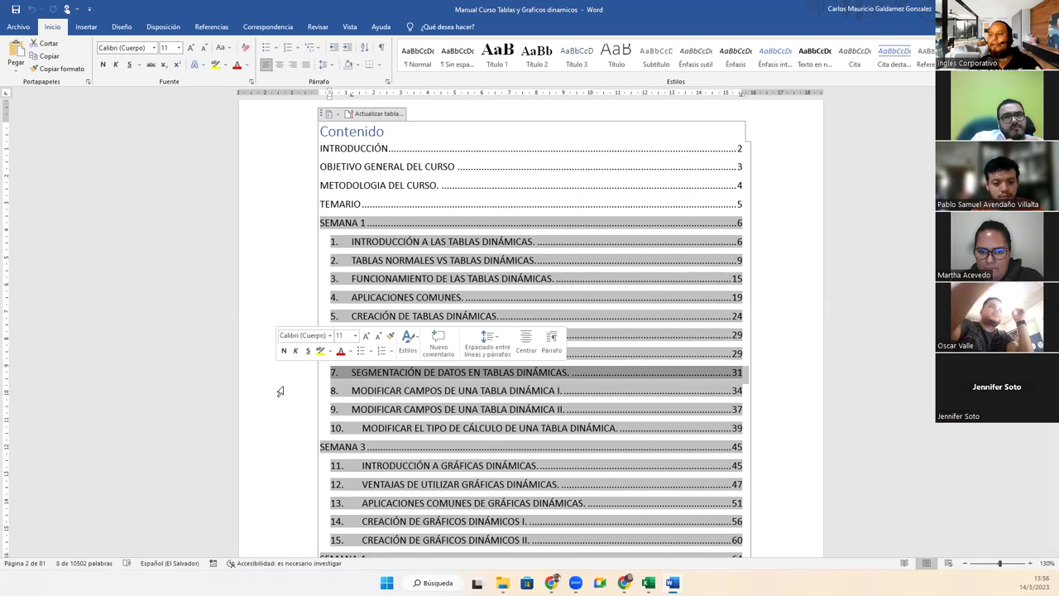
pyautogui.click(279, 392)
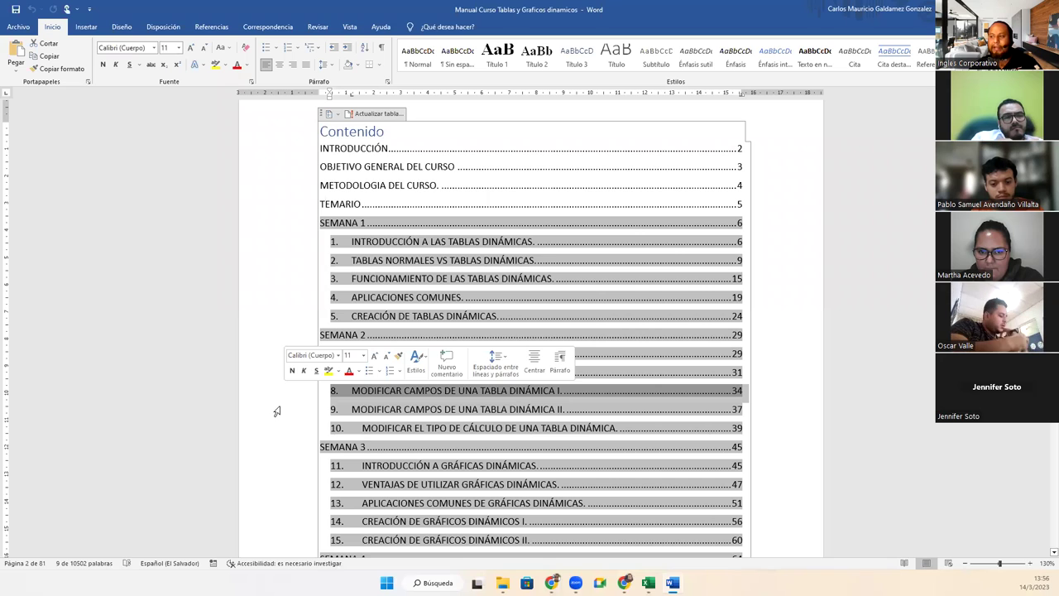
pyautogui.click(275, 412)
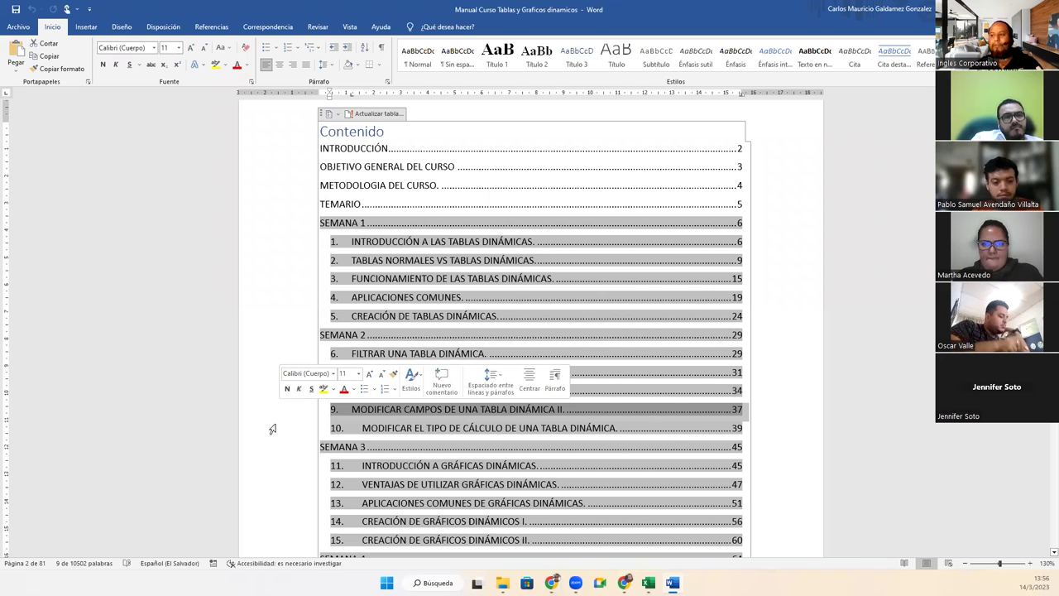
pyautogui.click(272, 429)
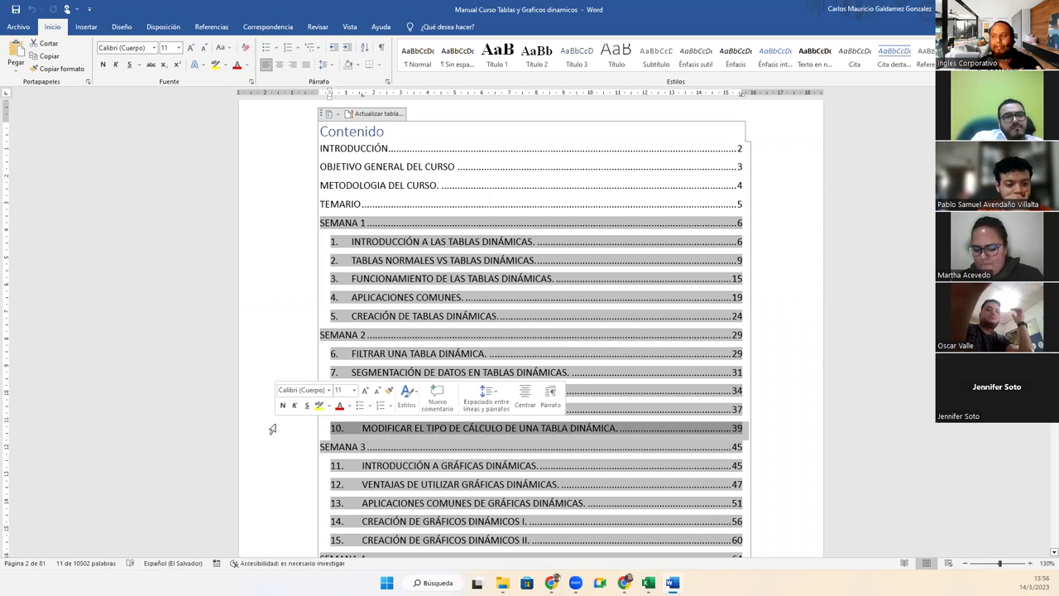
# - Review the Semana 3 topics on pivot charts in the table of contents, highlighting topics 11 to 15
pyautogui.scroll(-3, 253, 366)
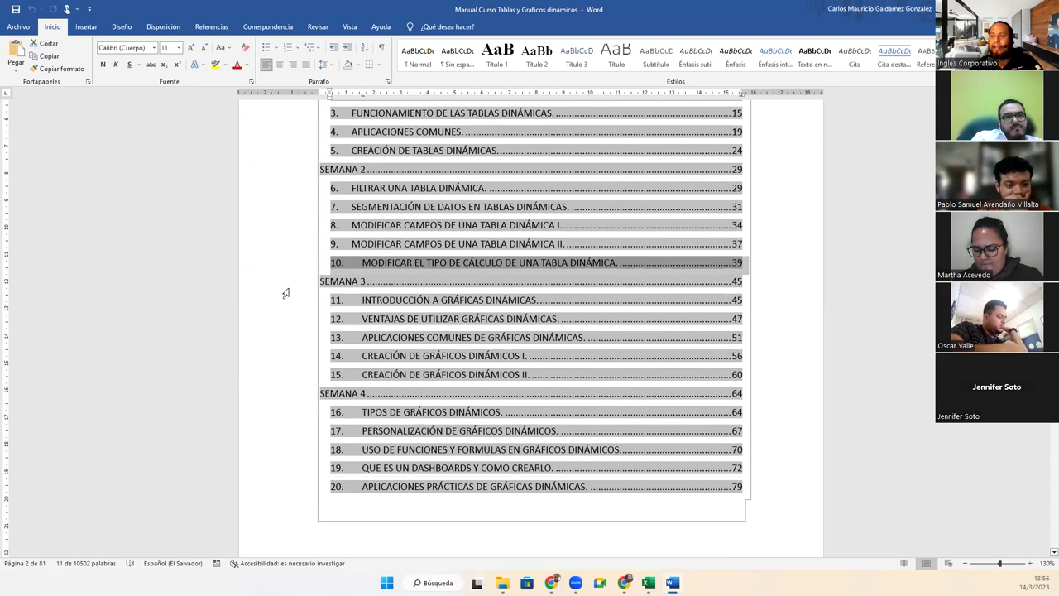
pyautogui.click(279, 395)
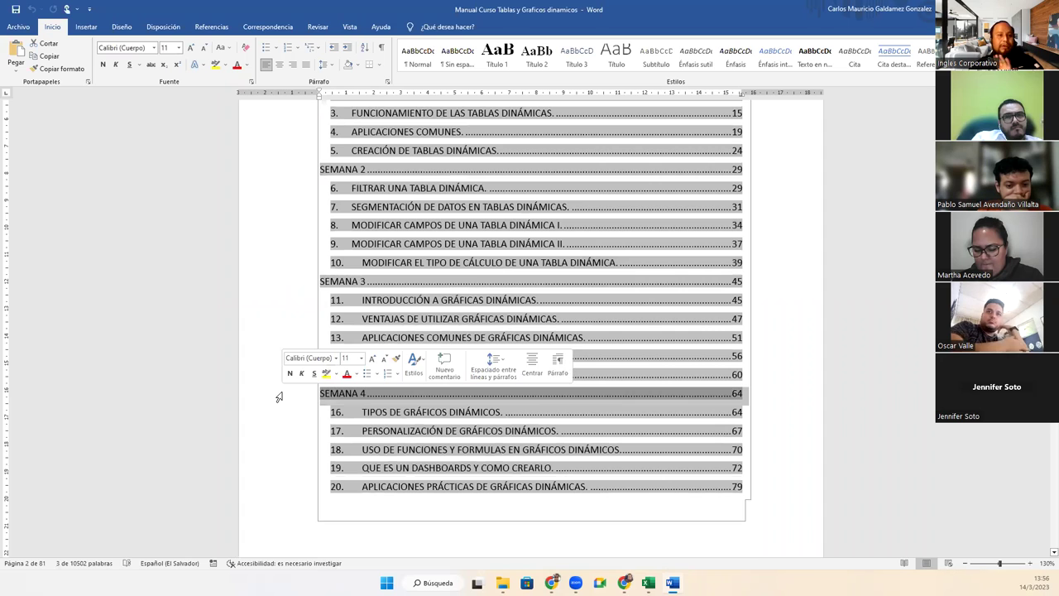
pyautogui.click(292, 301)
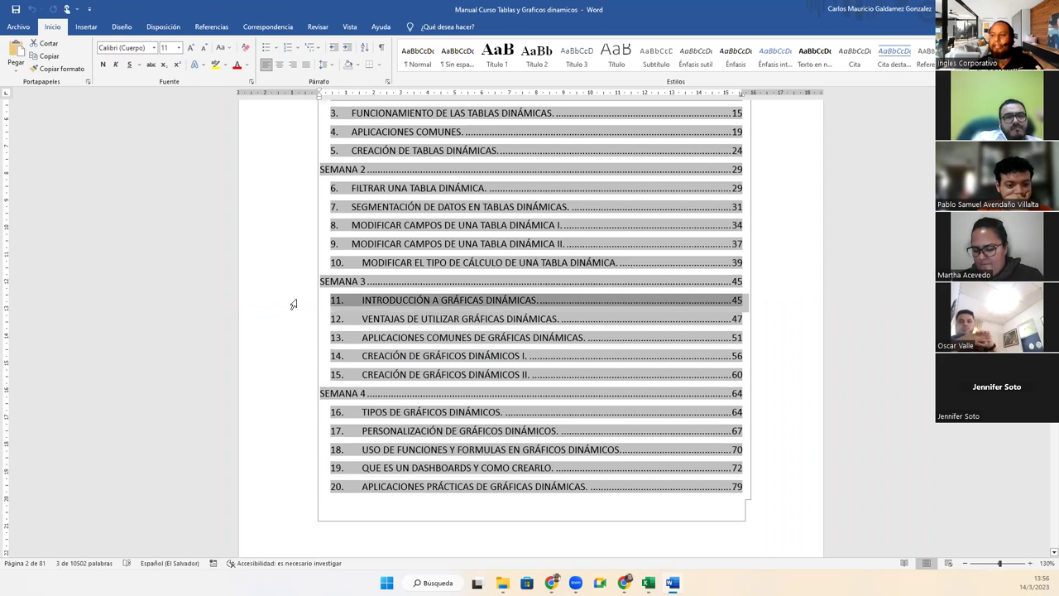
pyautogui.click(263, 320)
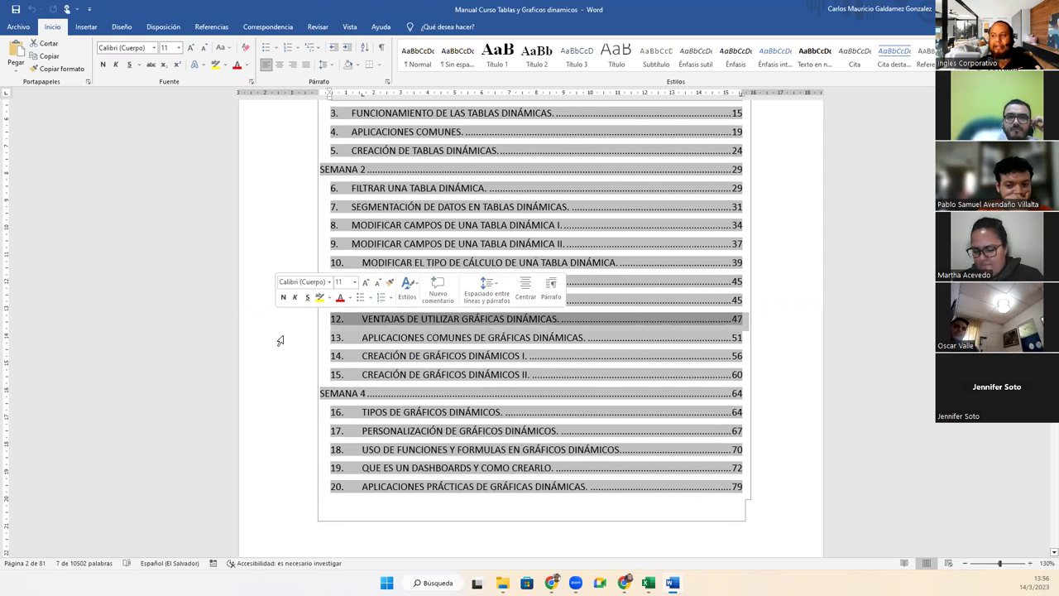
pyautogui.click(288, 340)
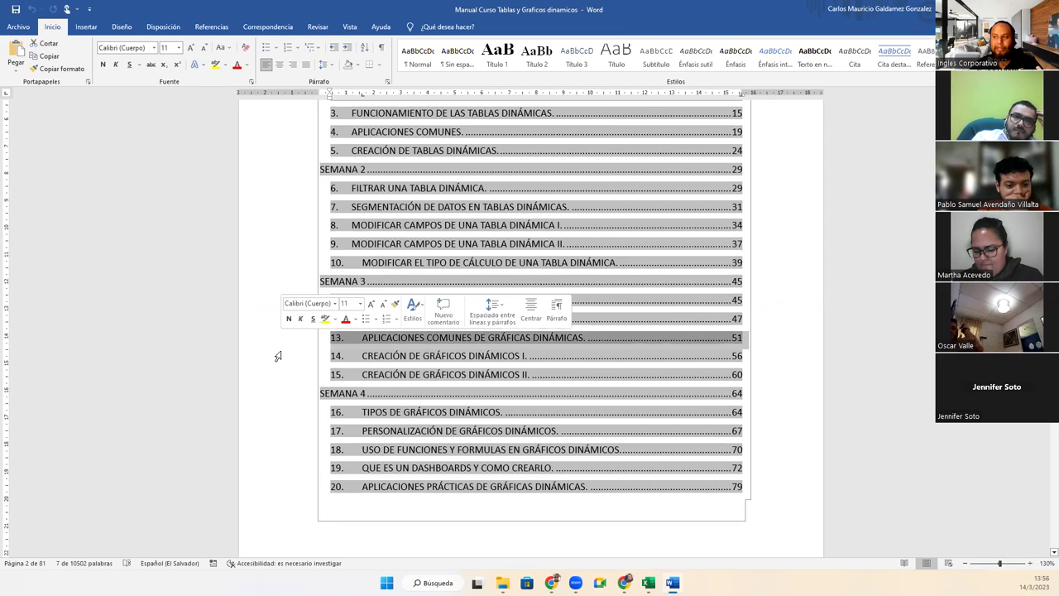
pyautogui.moveTo(285, 360); pyautogui.dragTo(285, 374)
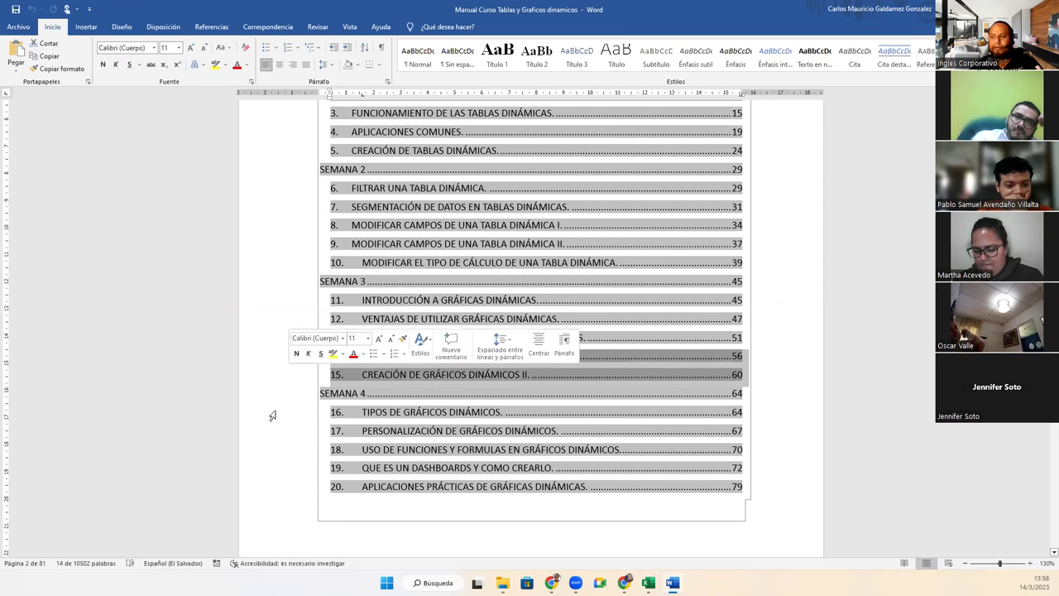